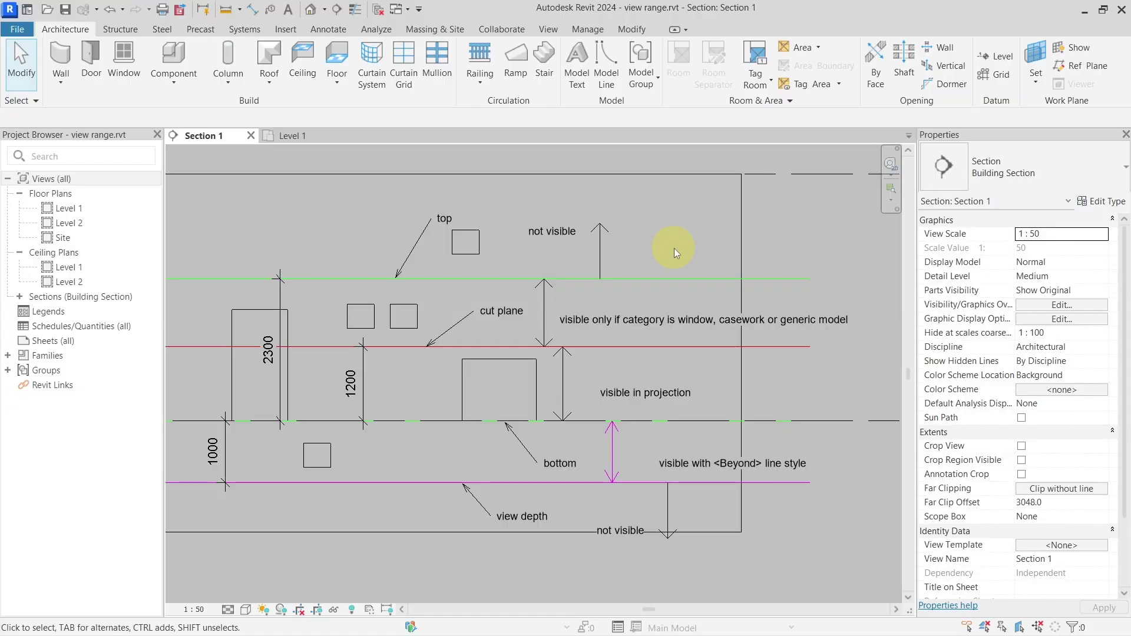
Step: Open the Level 1 plan's View Range (Top 2300, Cut plane 1200, Bottom 0, View Depth -500)
click(298, 136)
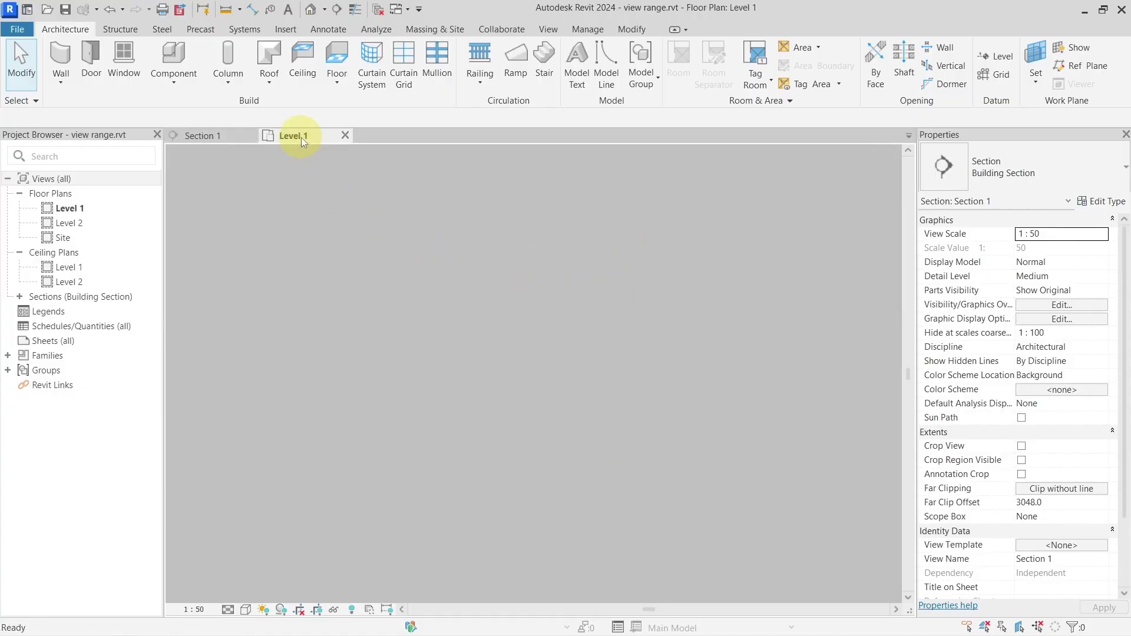
scroll(607, 253, up, 5)
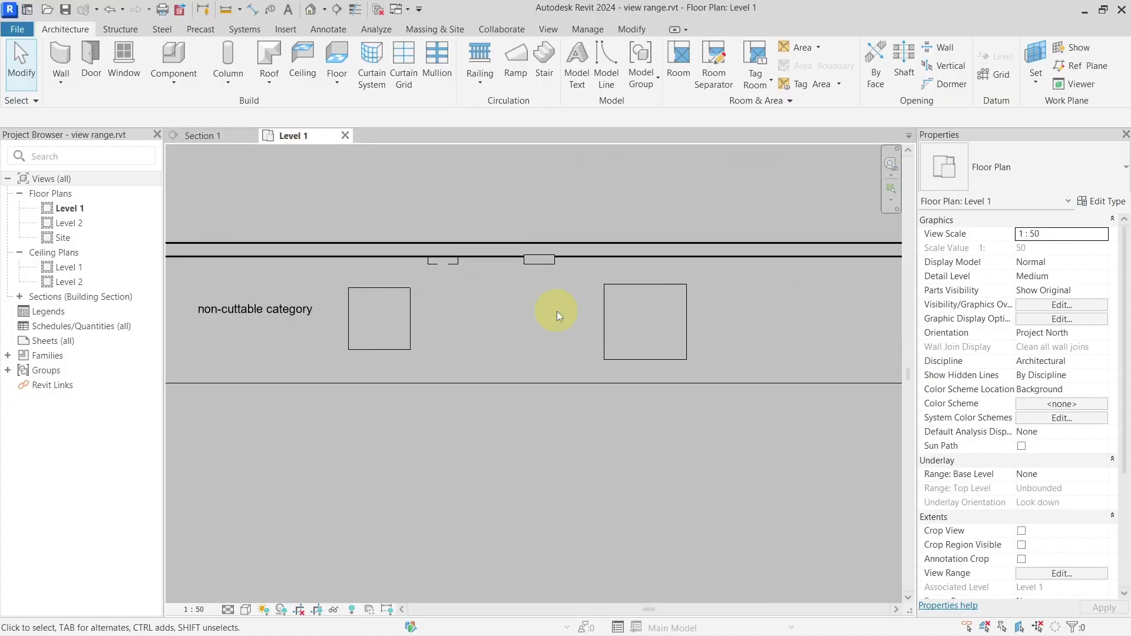
click(1030, 573)
drag(310, 396, 607, 208)
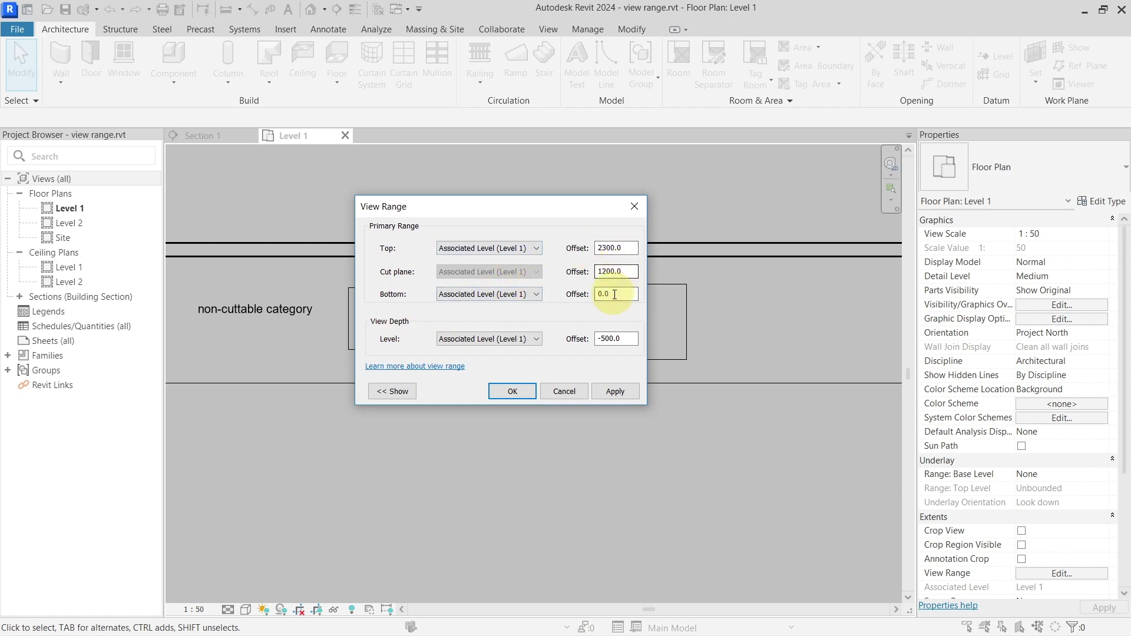
Step: Dismiss the Level 1 View Range dialog without changes and go back to Section 1
key(Return)
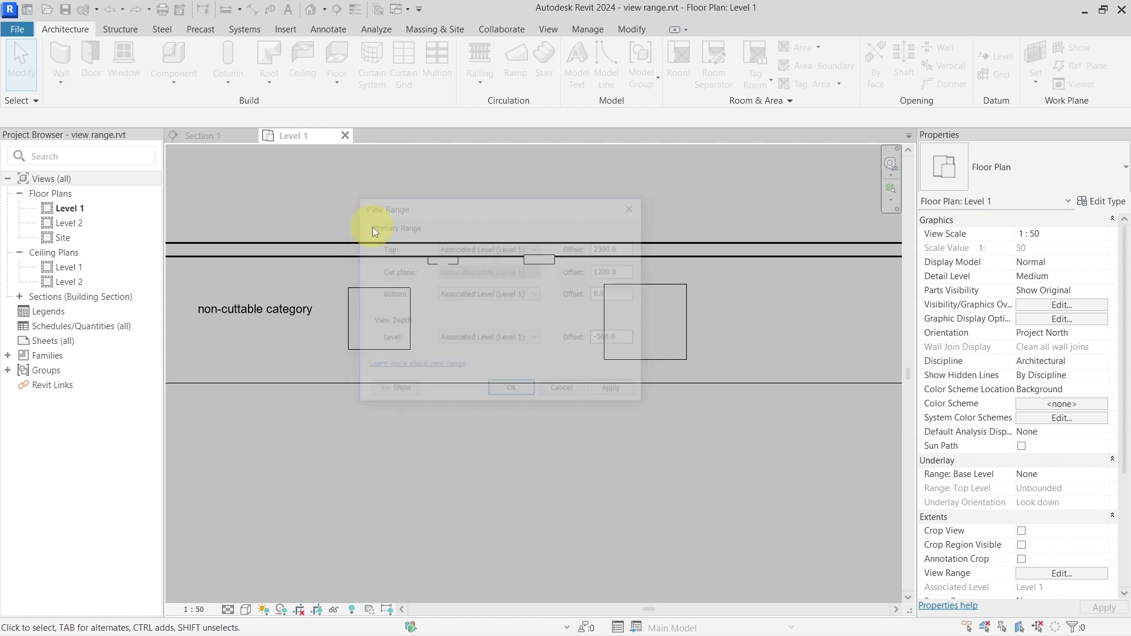
click(222, 138)
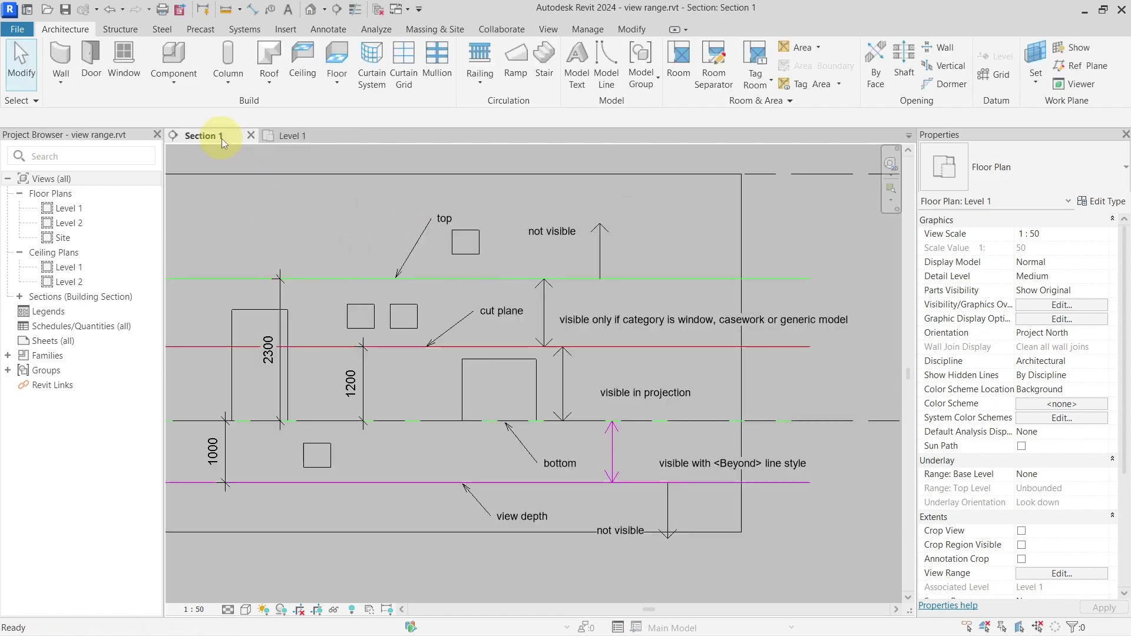
Step: Inspect the green top line and the box above it in the Section 1 diagram
middle_drag(546, 345, 552, 312)
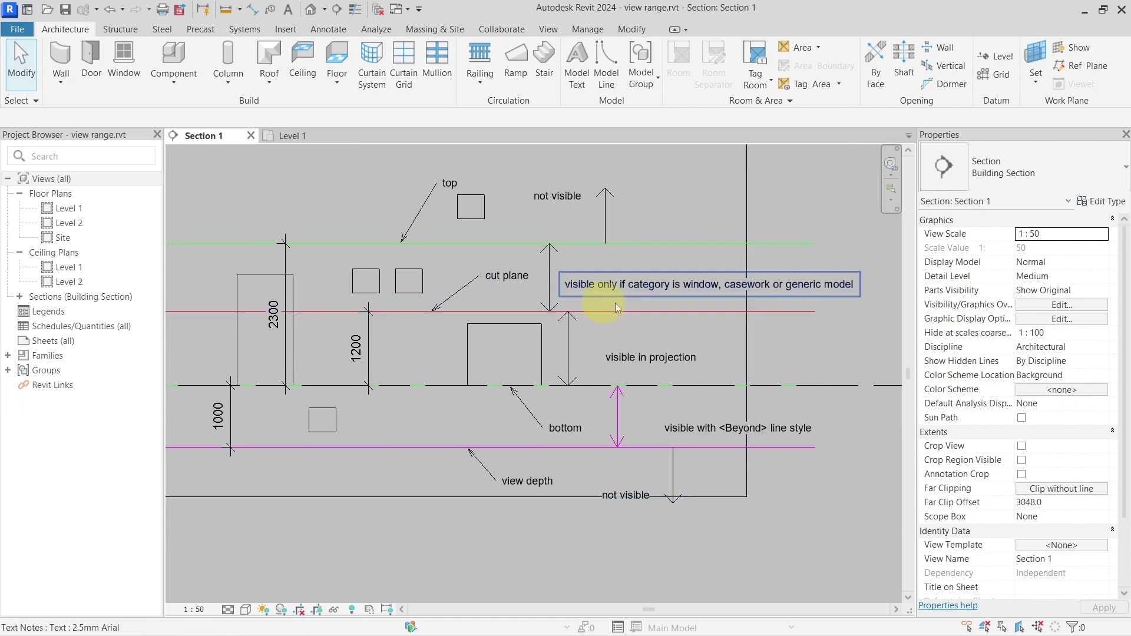
click(786, 242)
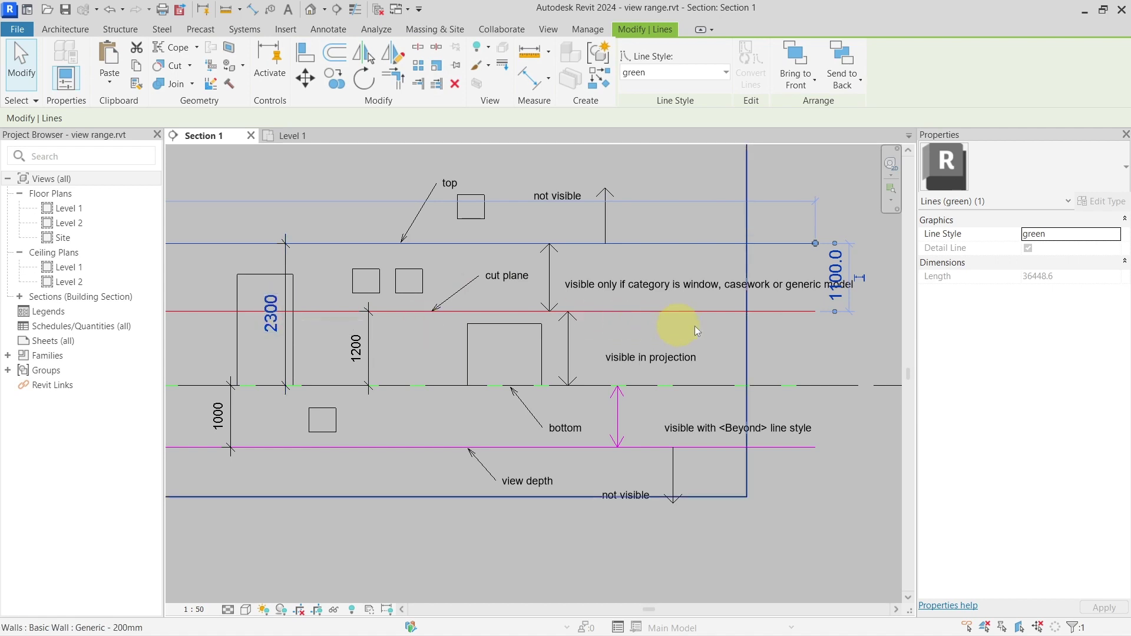
key(Escape)
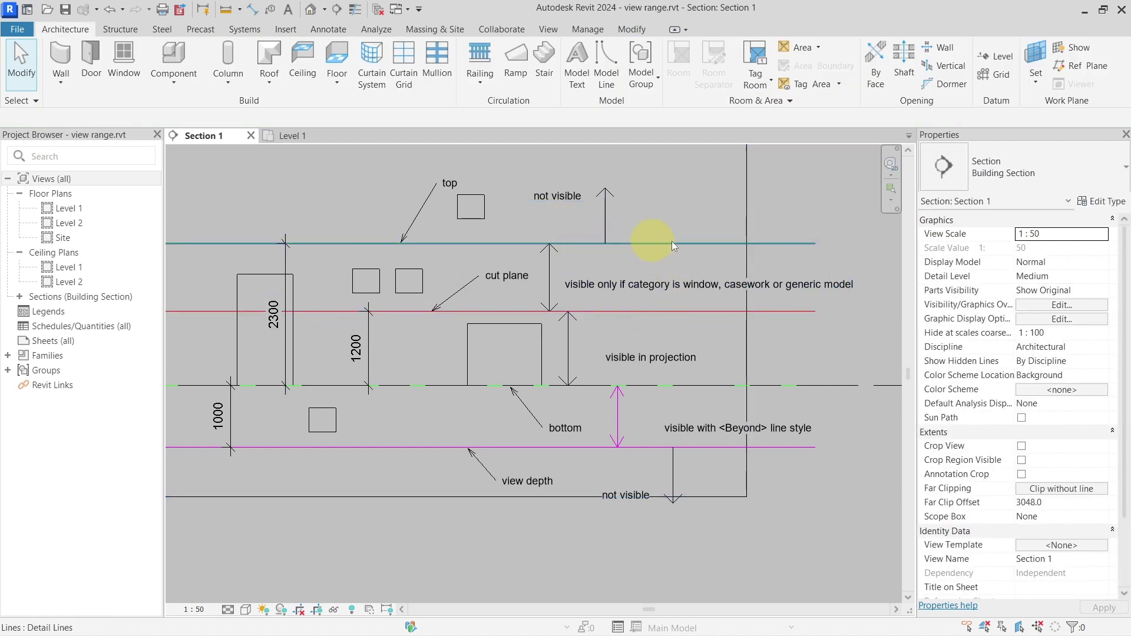
click(799, 245)
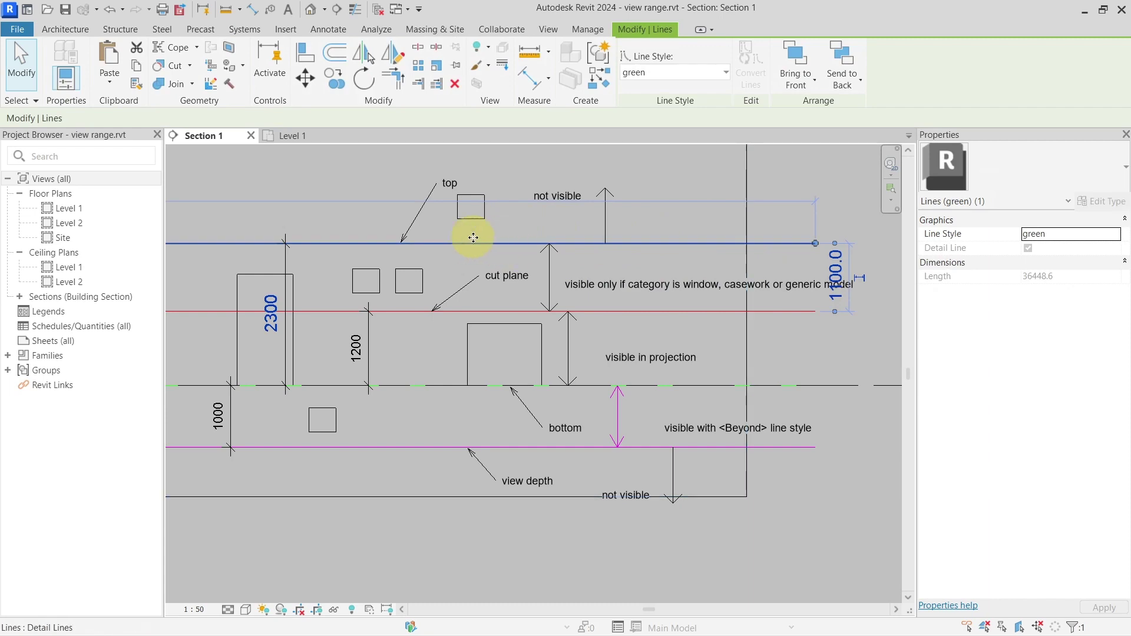
key(Escape)
middle_drag(501, 178, 517, 236)
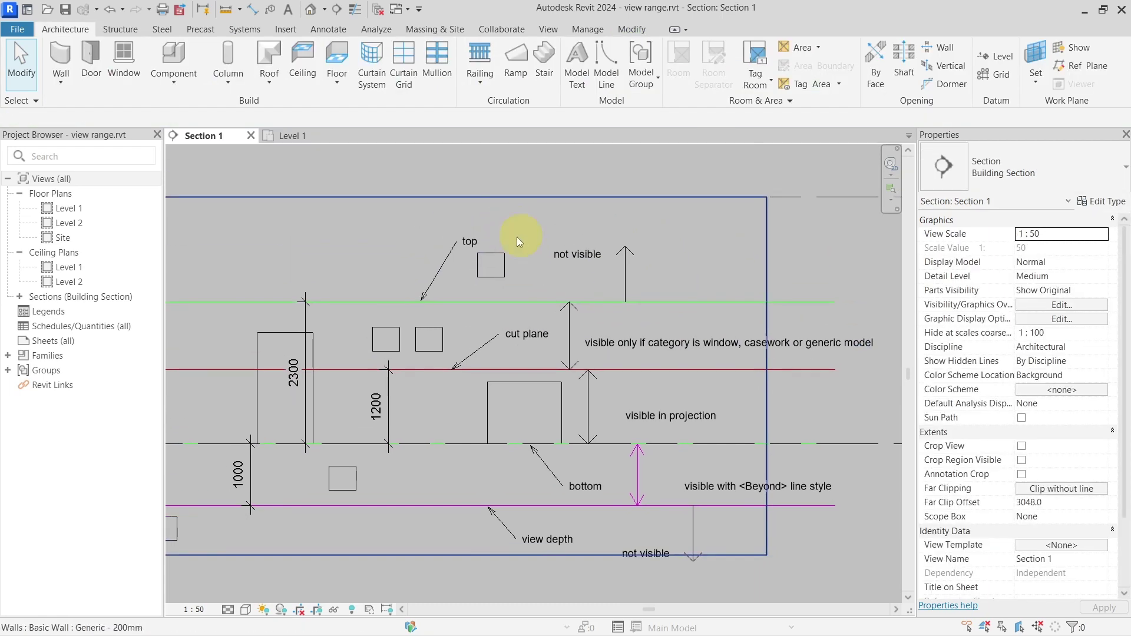
click(492, 268)
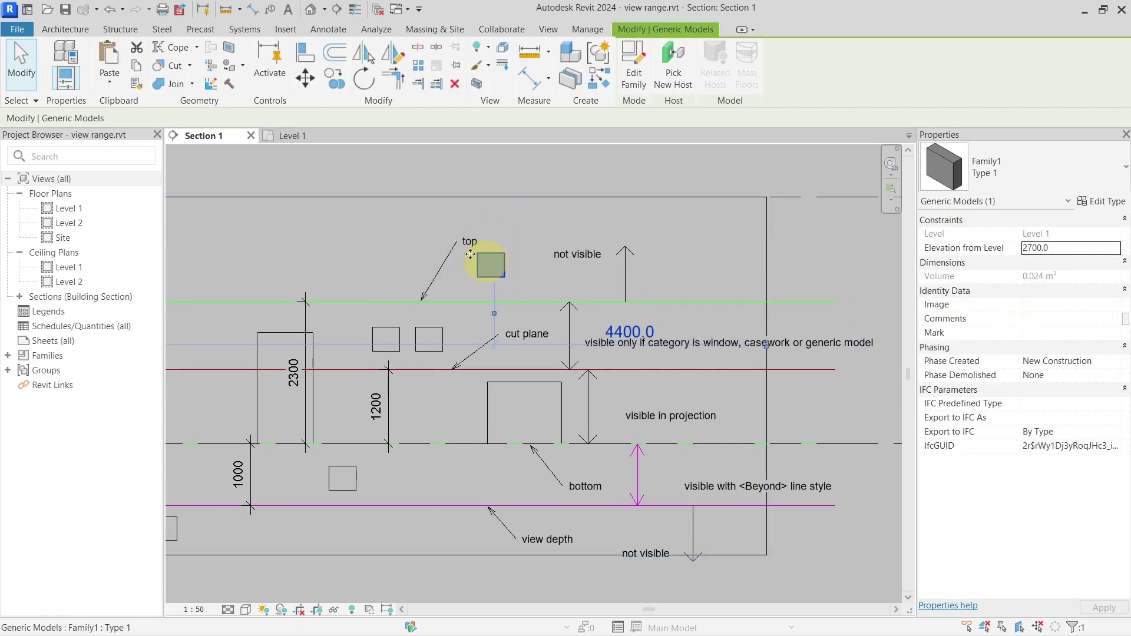
Step: Glance at the Level 1 floor plan, then return to Section 1
click(295, 136)
scroll(583, 292, down, 3)
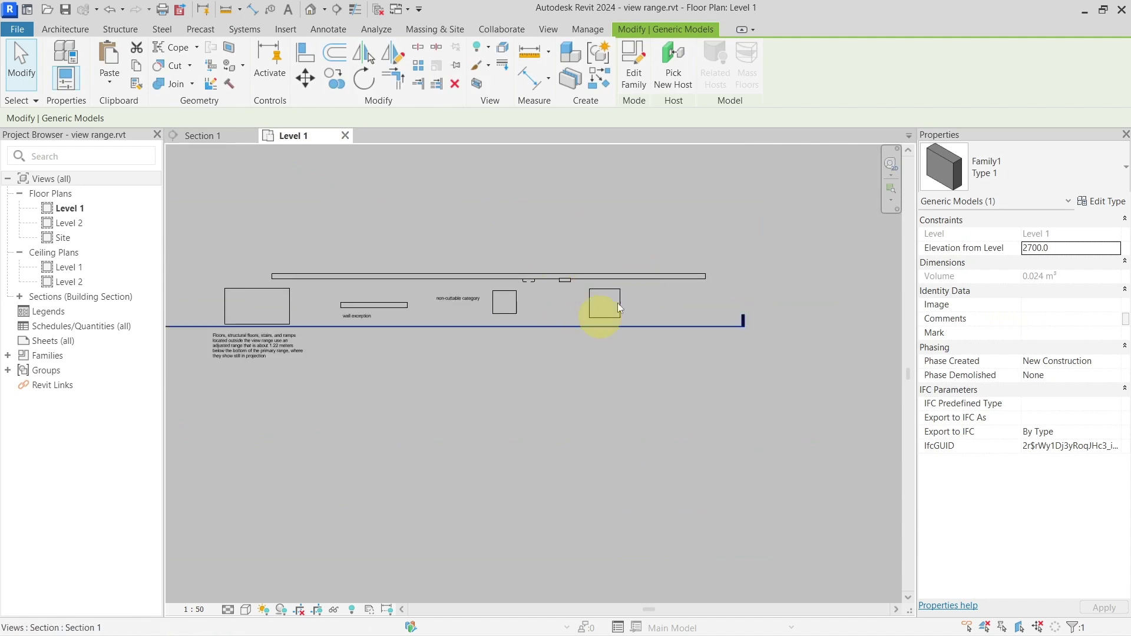
scroll(626, 287, up, 3)
click(224, 137)
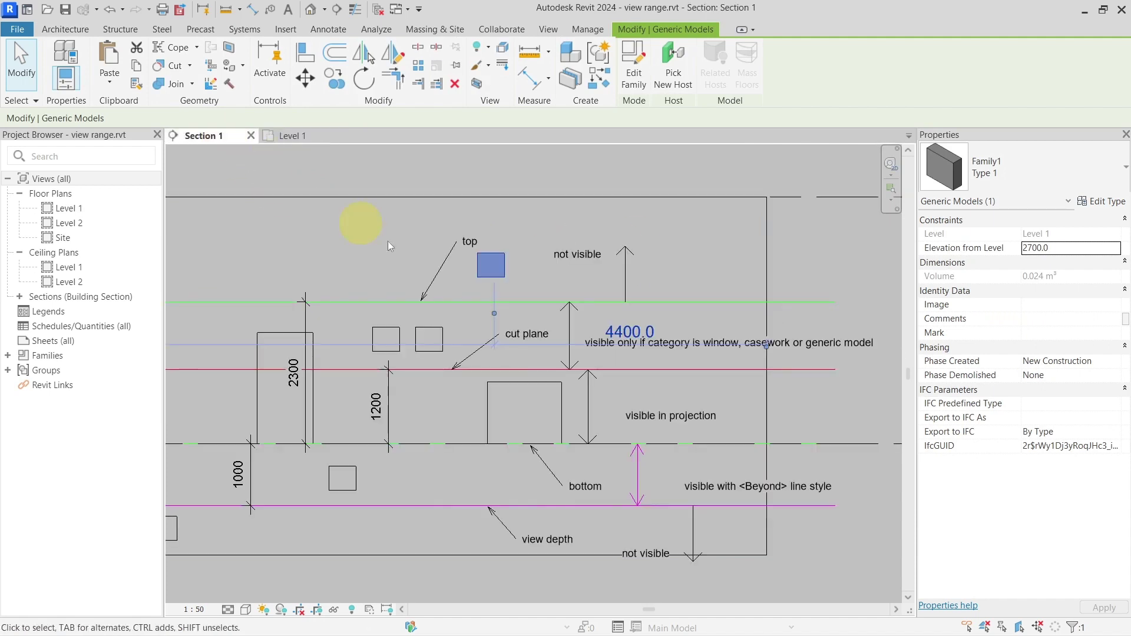
Step: Inspect the red cut plane line, then bring up the Level 1 plan
middle_drag(671, 344, 636, 305)
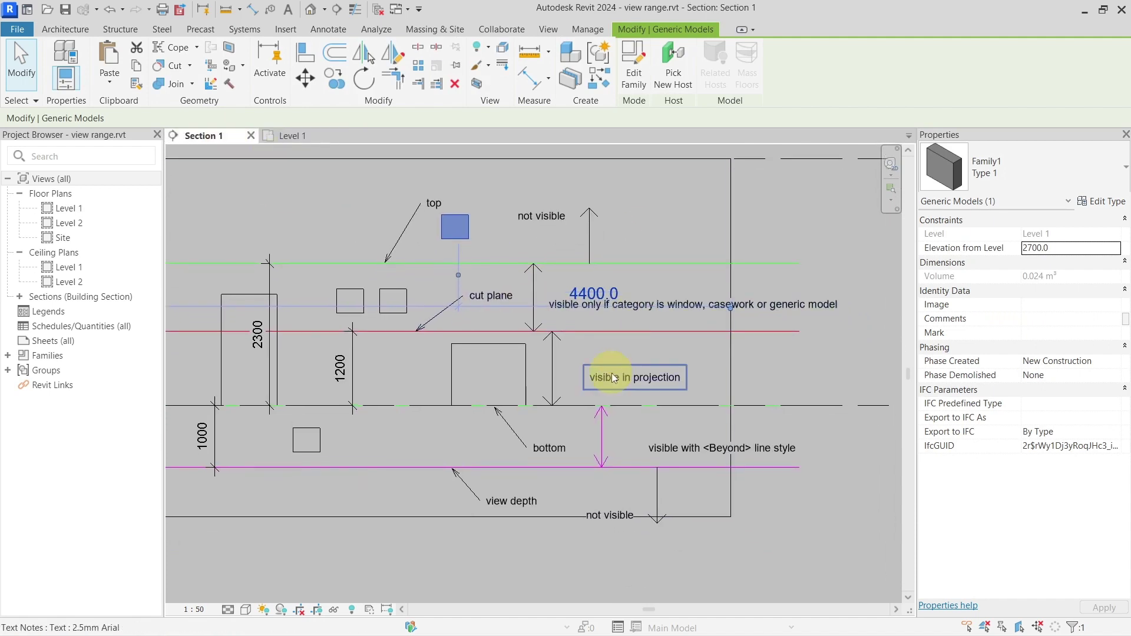
click(660, 331)
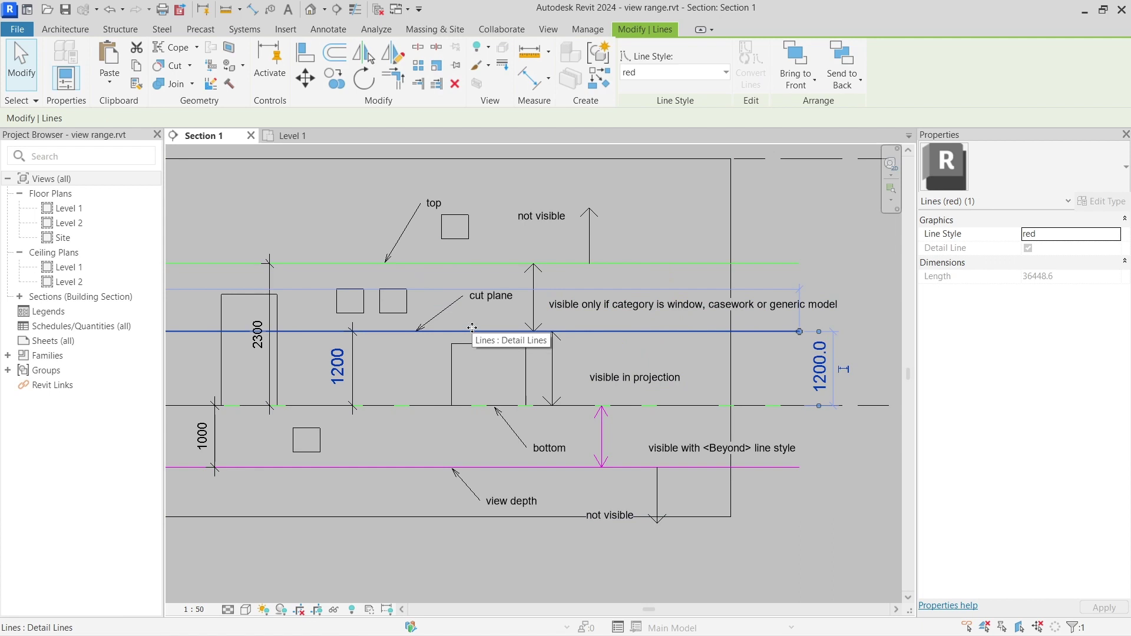
key(Escape)
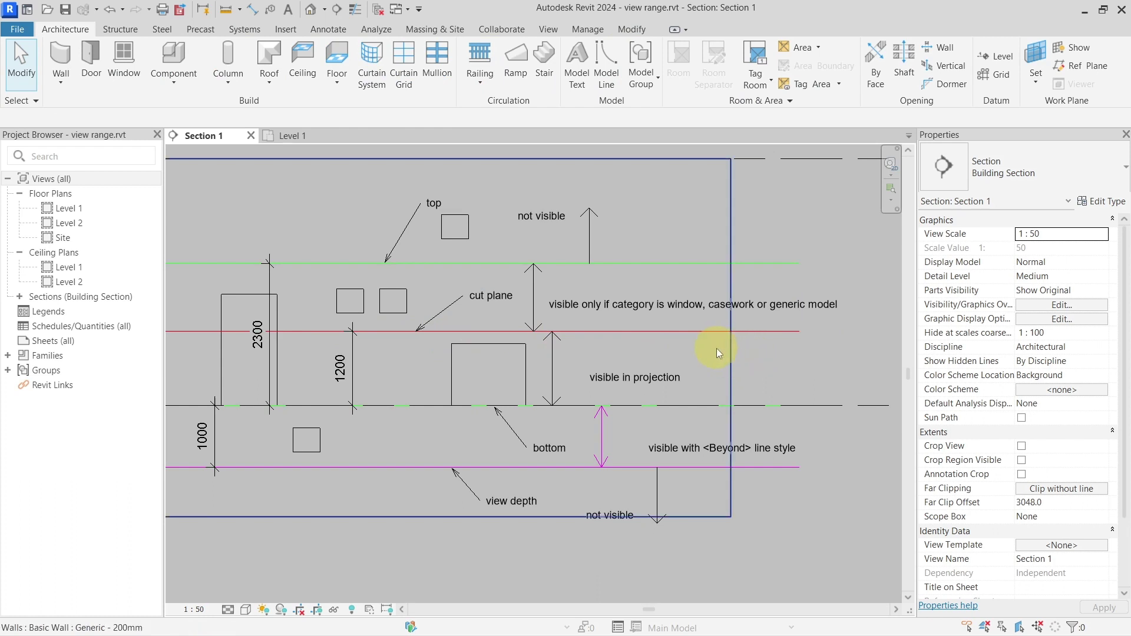
click(290, 136)
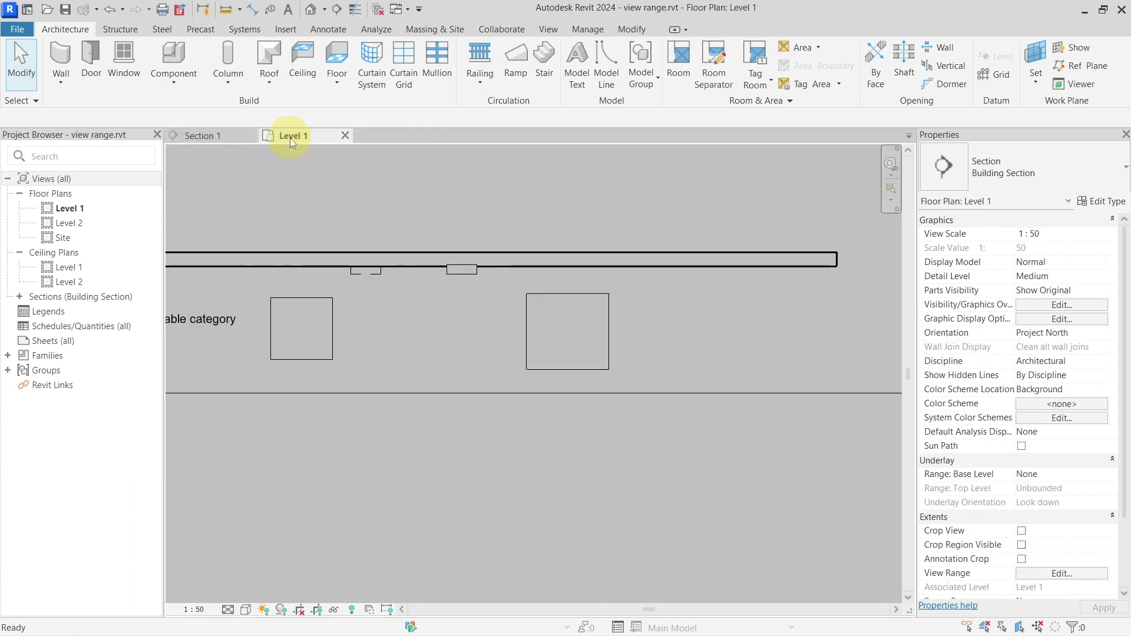
Step: Apply a Walls cut line weight of 7 in Object Styles
scroll(684, 232, up, 2)
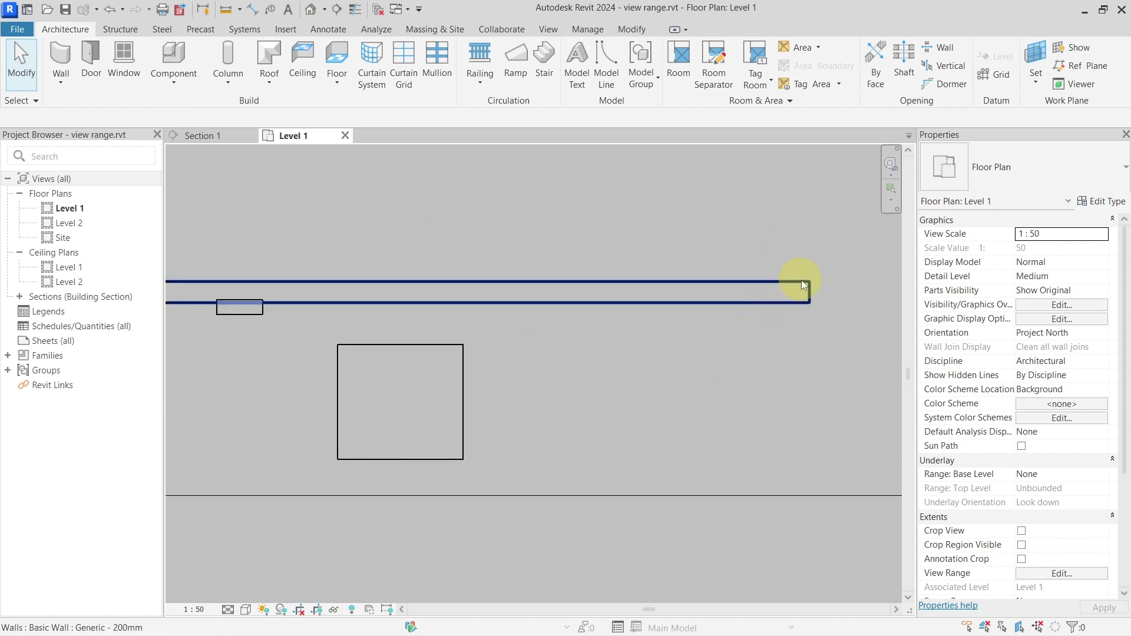
scroll(801, 282, up, 1)
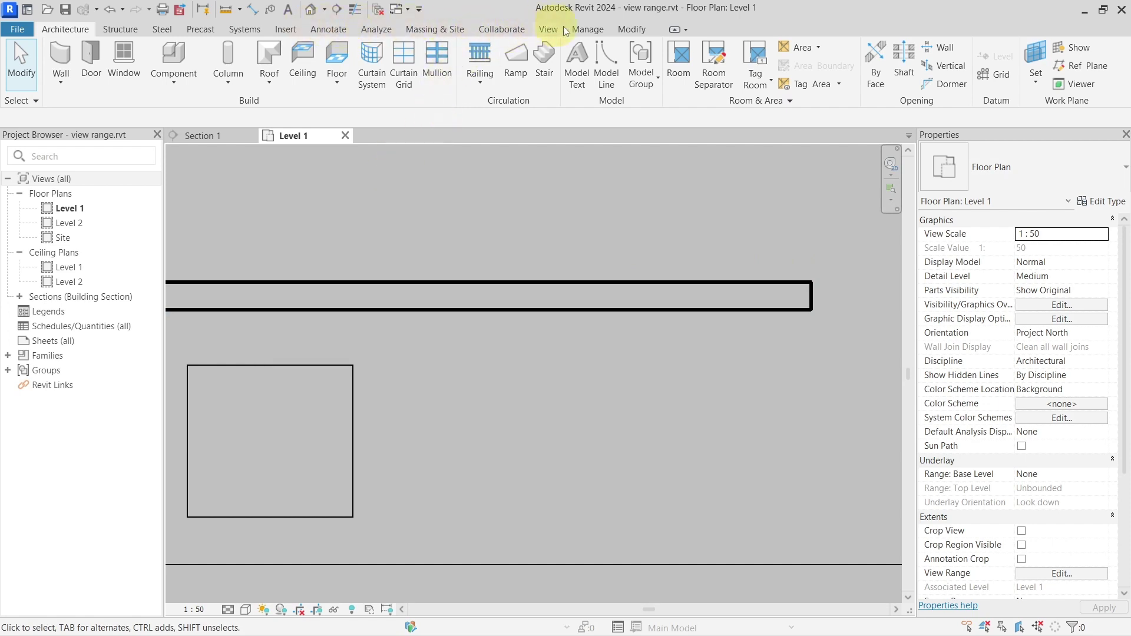
click(586, 29)
click(149, 51)
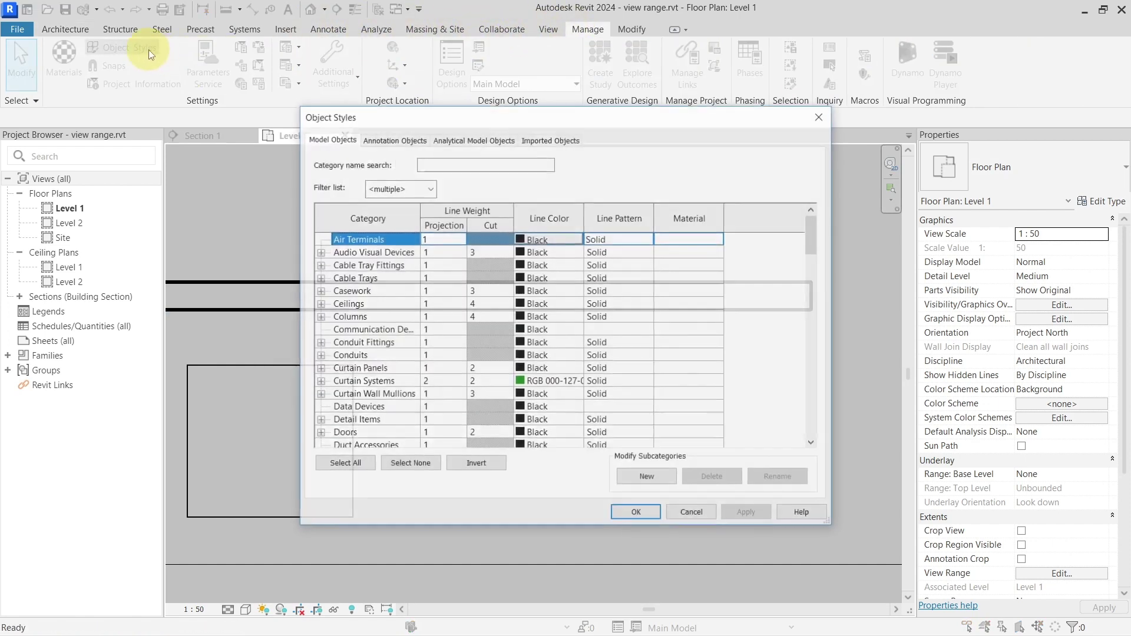
click(383, 305)
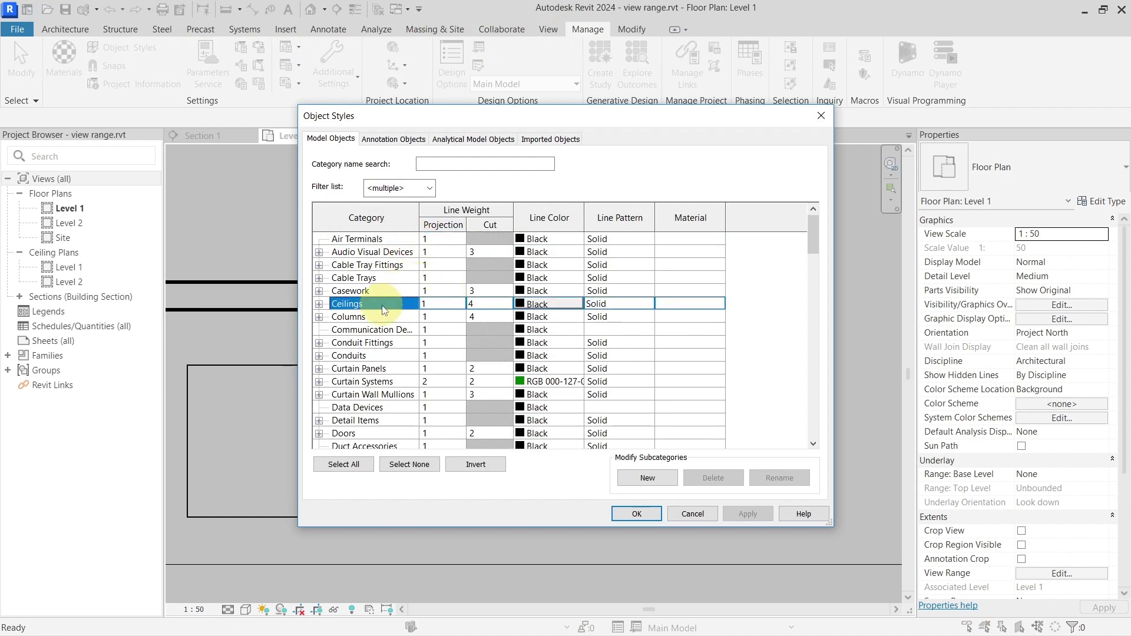
key(w)
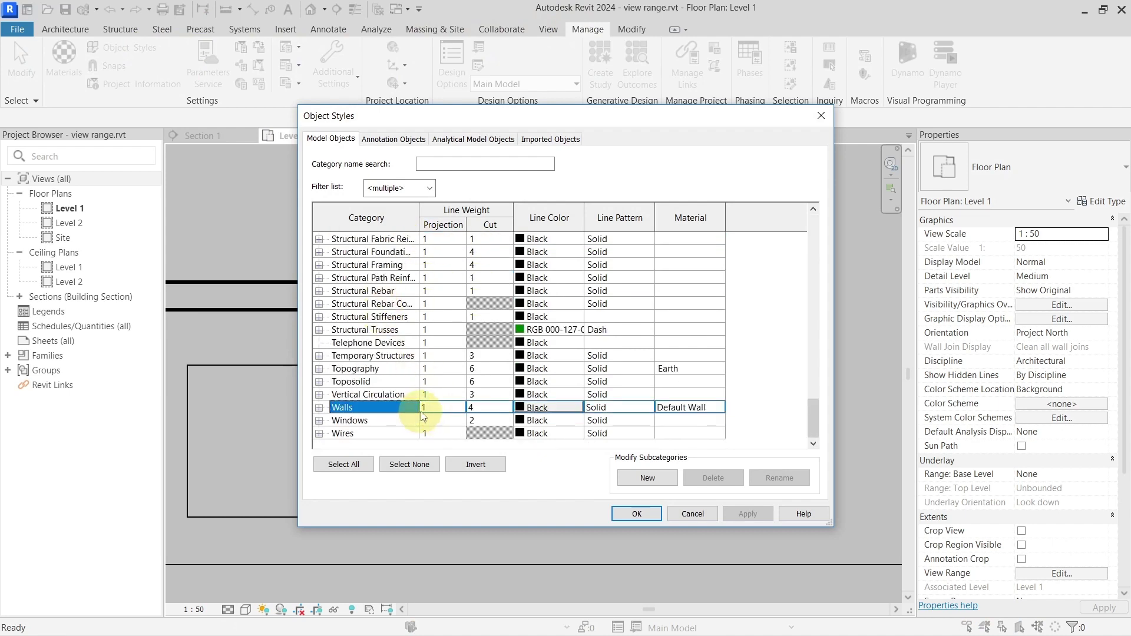
click(482, 410)
click(506, 406)
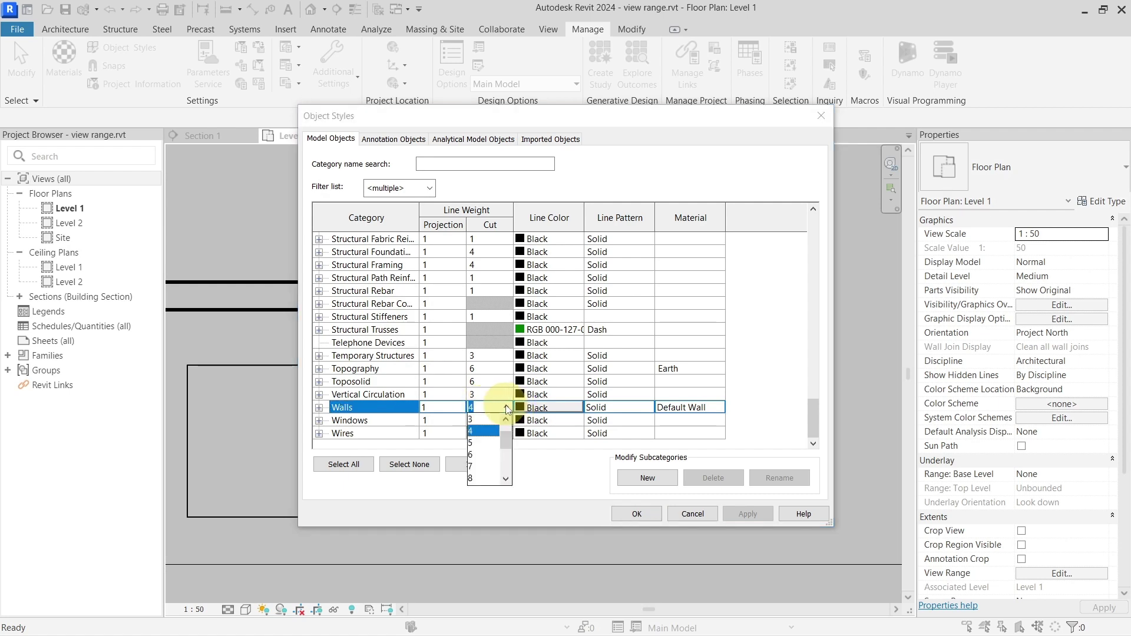
click(489, 471)
click(748, 513)
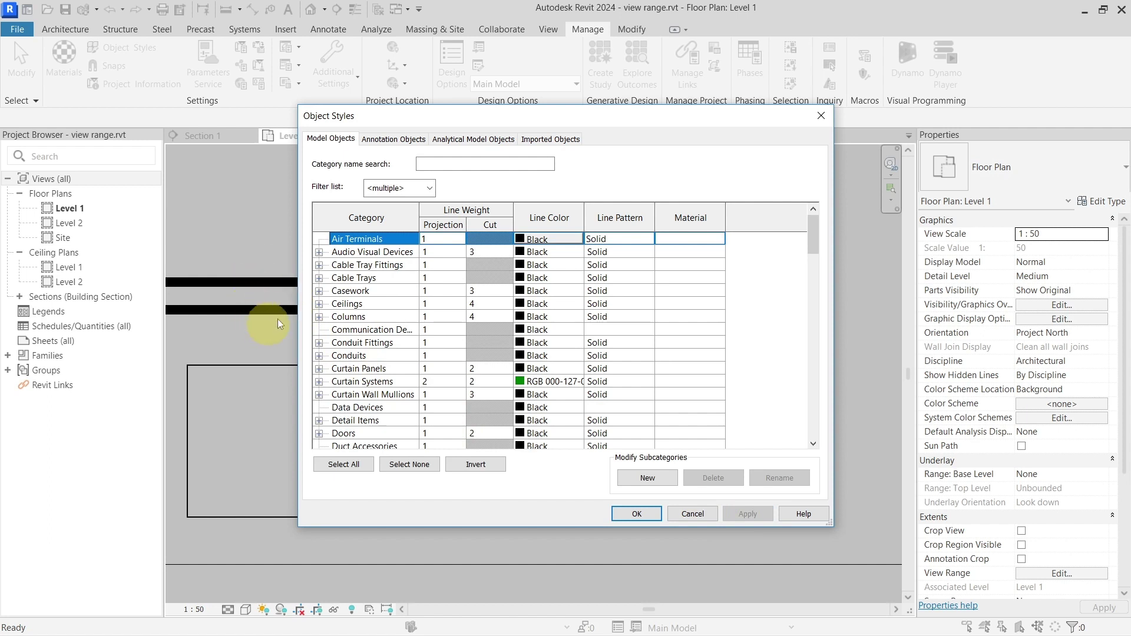
Step: Restore the Walls cut line weight to 4 and close Object Styles
scroll(471, 351, down, 4)
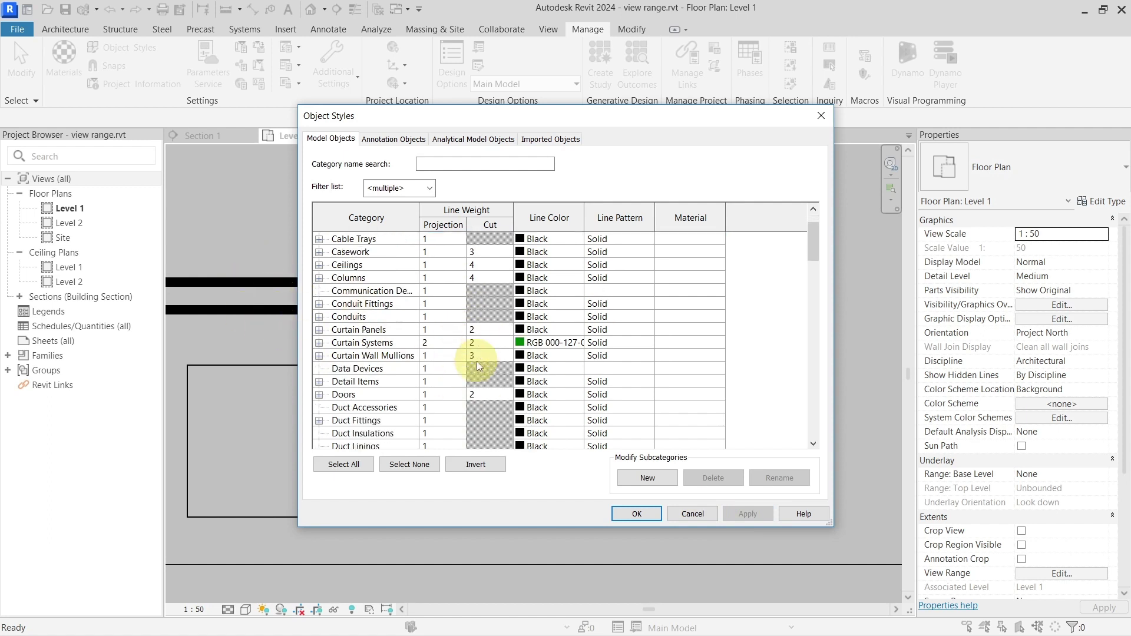
scroll(435, 401, down, 10)
click(436, 420)
click(486, 420)
click(506, 419)
click(480, 456)
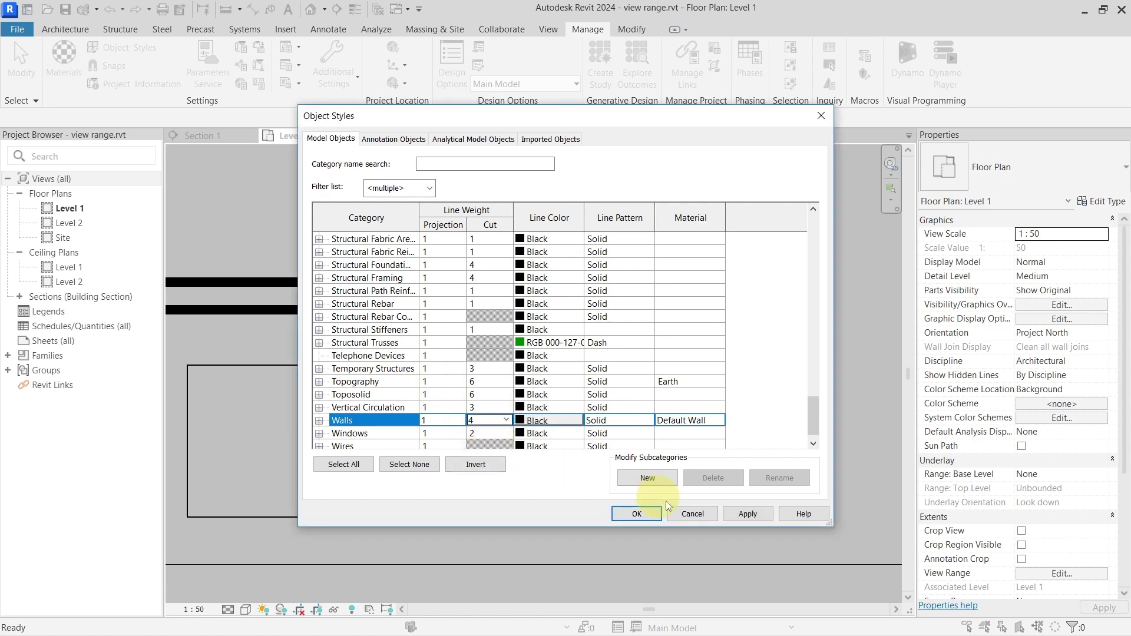
click(747, 514)
click(636, 514)
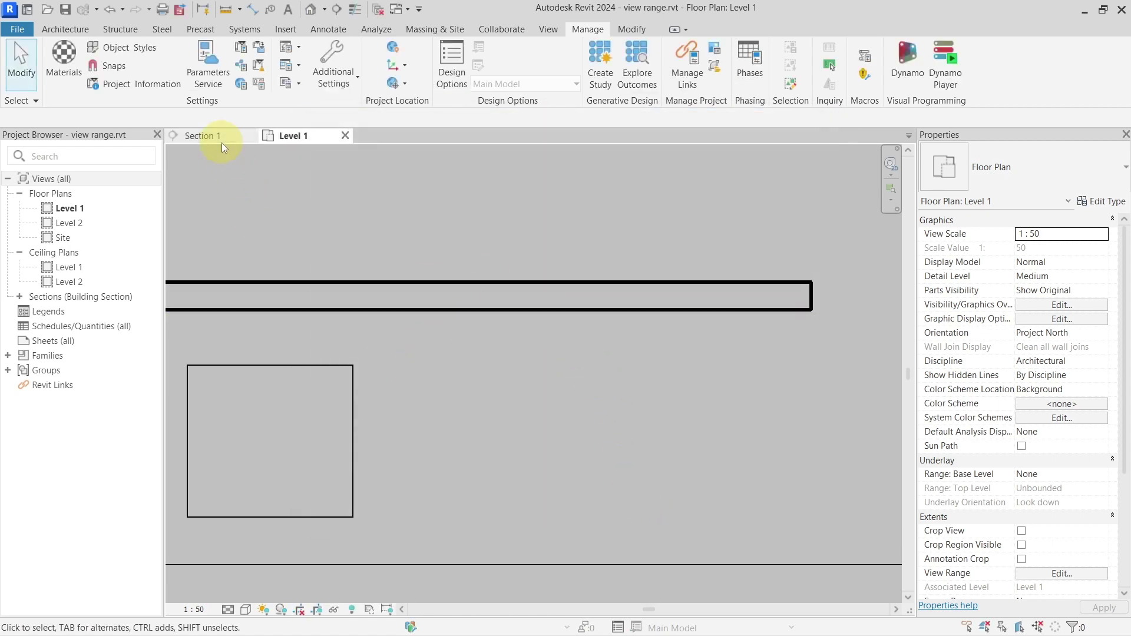
Step: Bring up the Section 1 view showing the view-range diagram
click(200, 136)
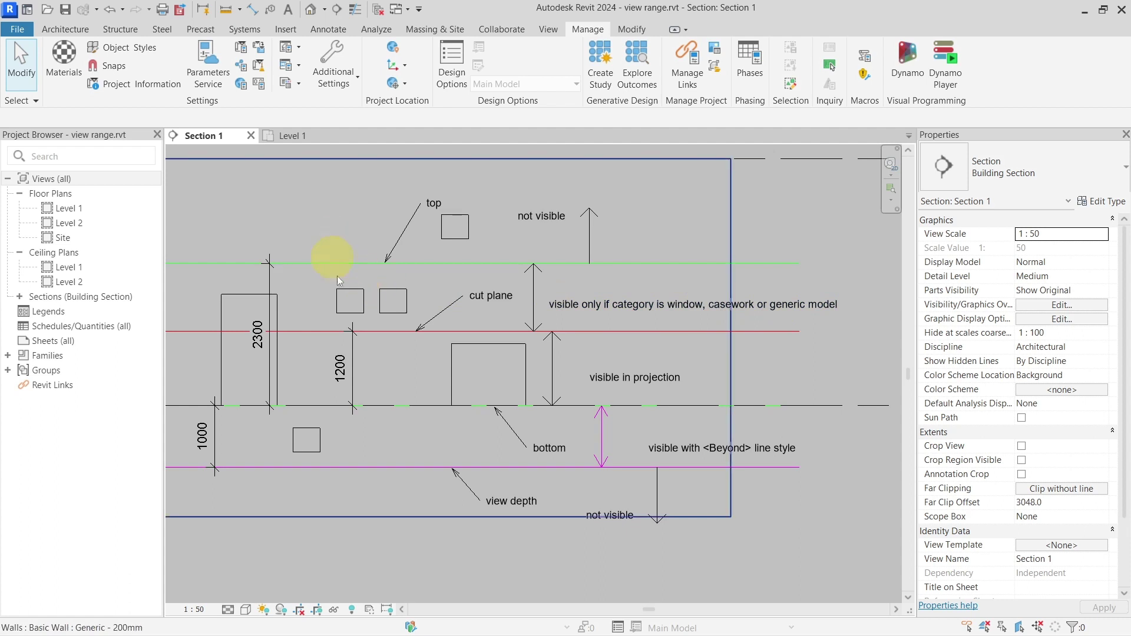
Step: Compare the furniture box and the generic model box heights in Section 1
click(355, 308)
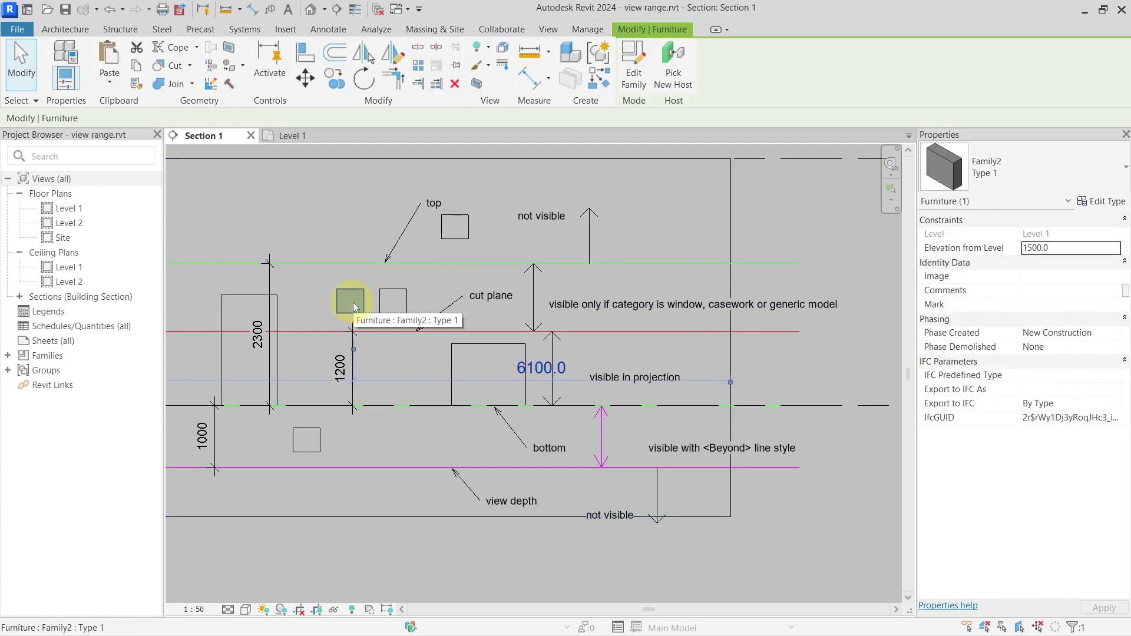
click(393, 298)
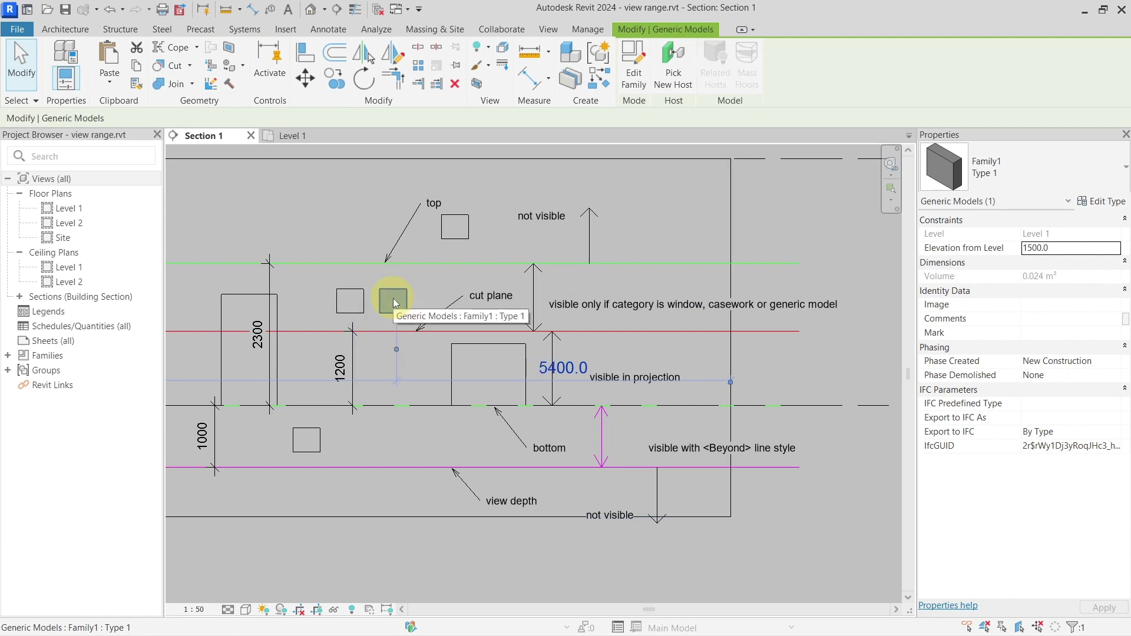
click(353, 303)
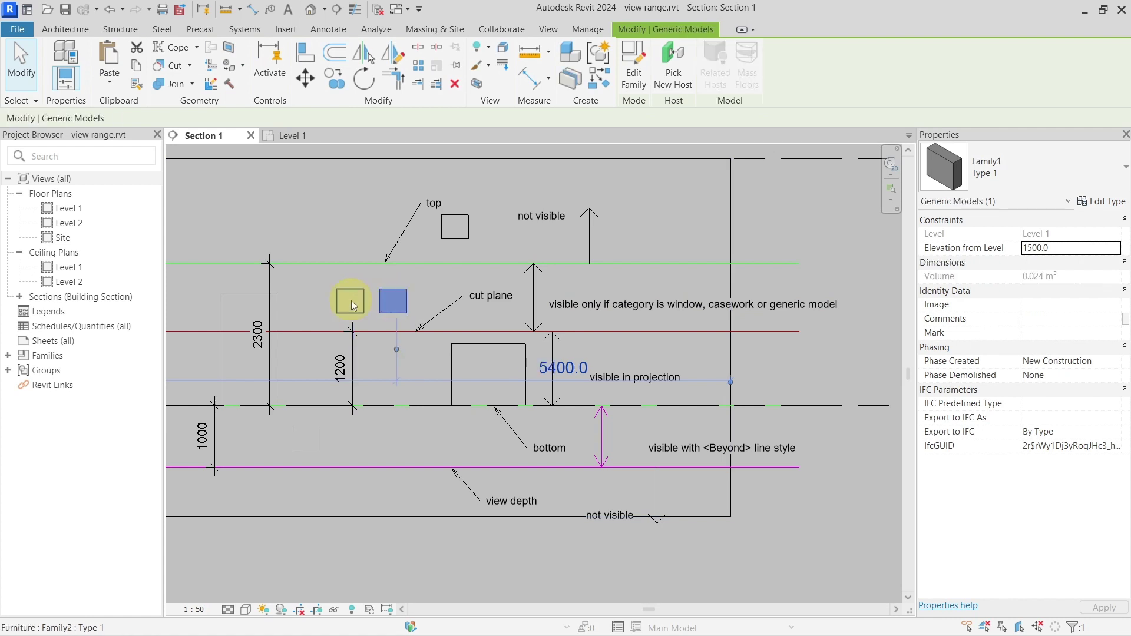
click(393, 304)
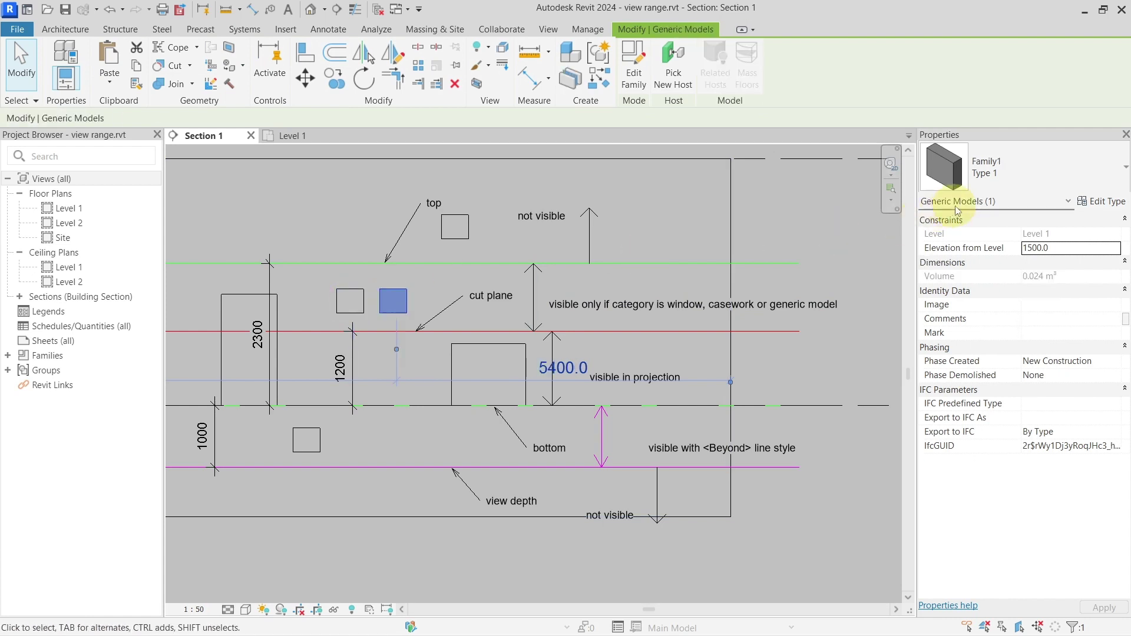
Step: Locate the boxes, including the selected furniture box, in the Level 1 plan and back in Section 1
click(308, 139)
scroll(466, 330, down, 2)
middle_drag(255, 330, 529, 330)
scroll(529, 328, up, 3)
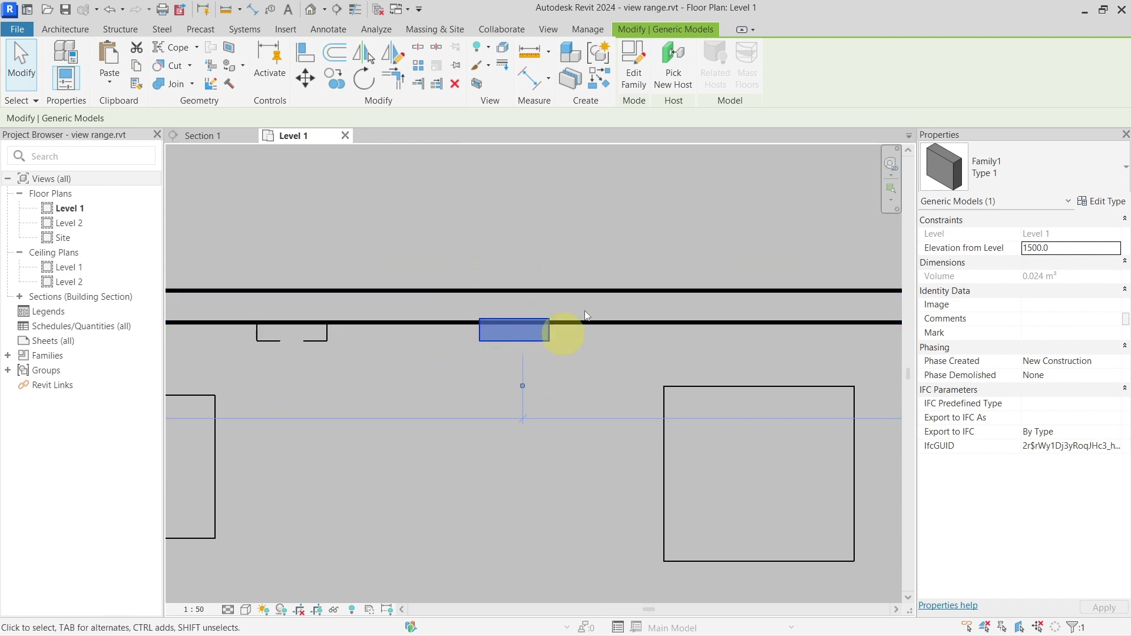
click(573, 378)
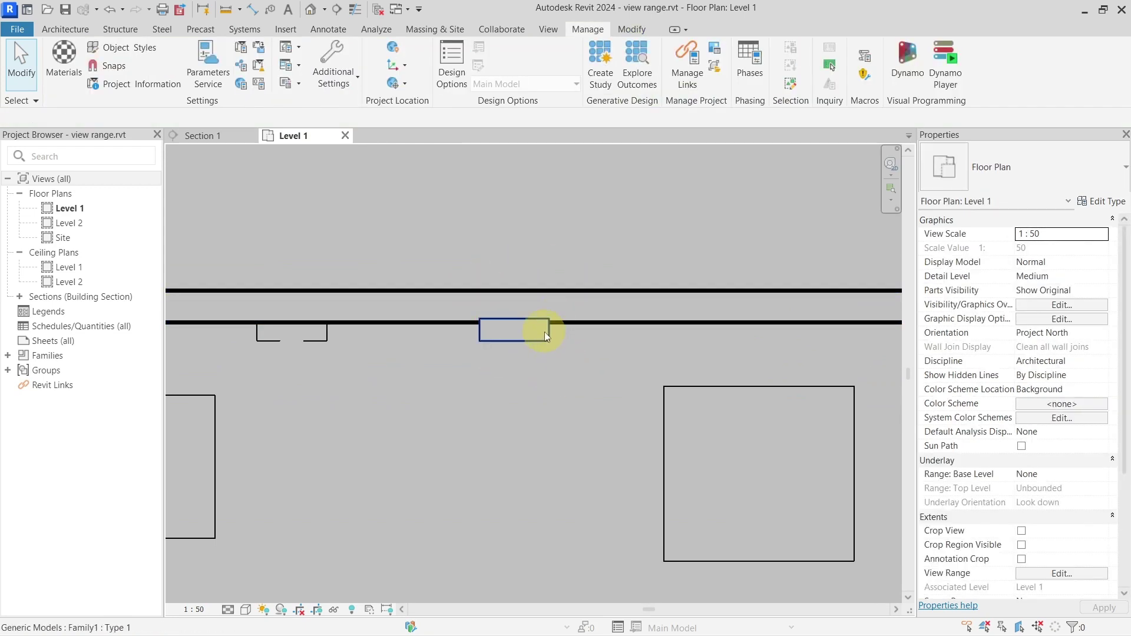
click(206, 140)
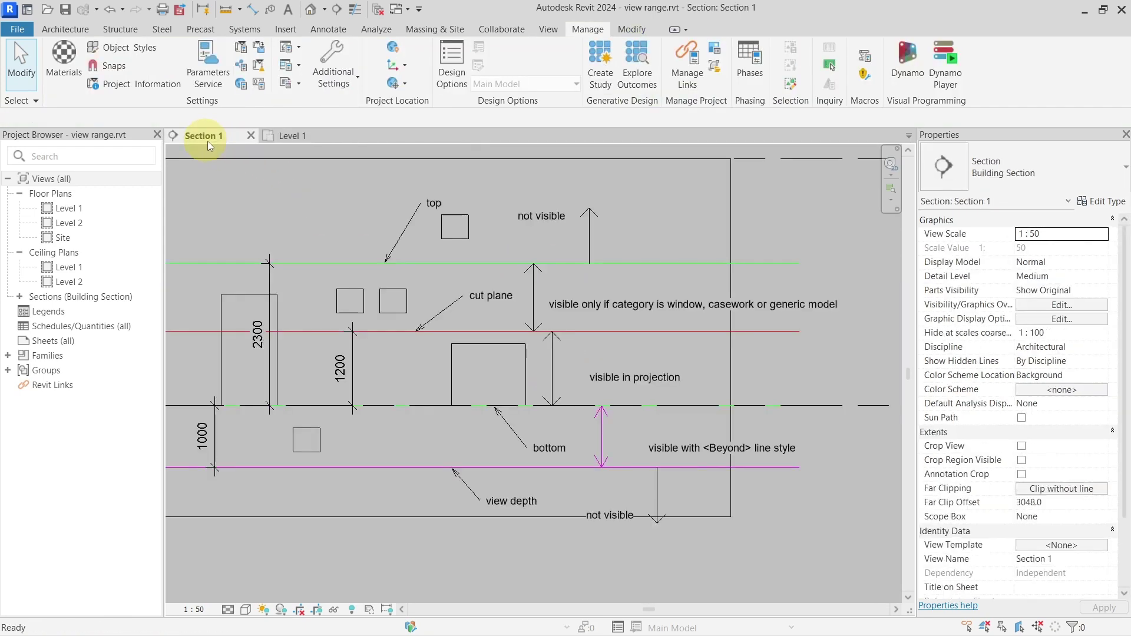
click(356, 301)
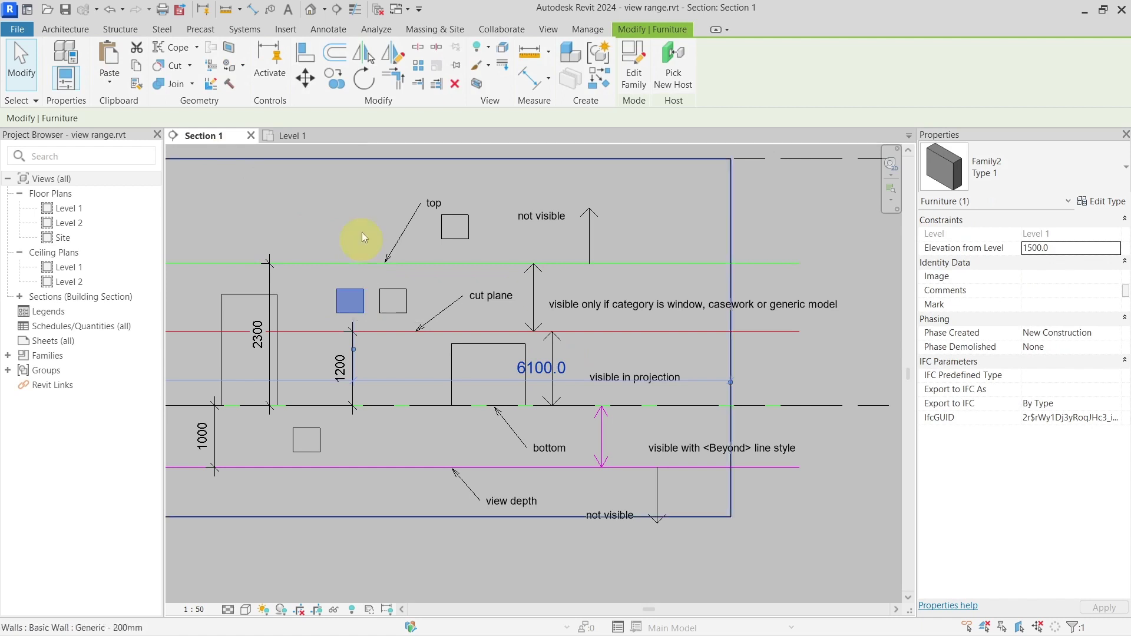
click(312, 135)
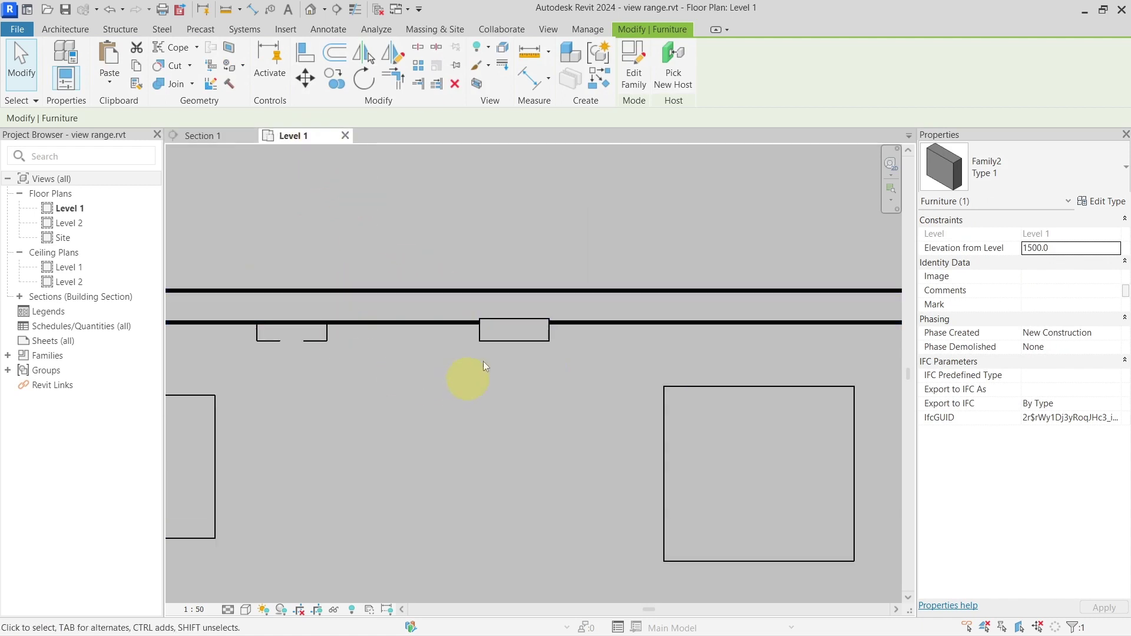
click(228, 136)
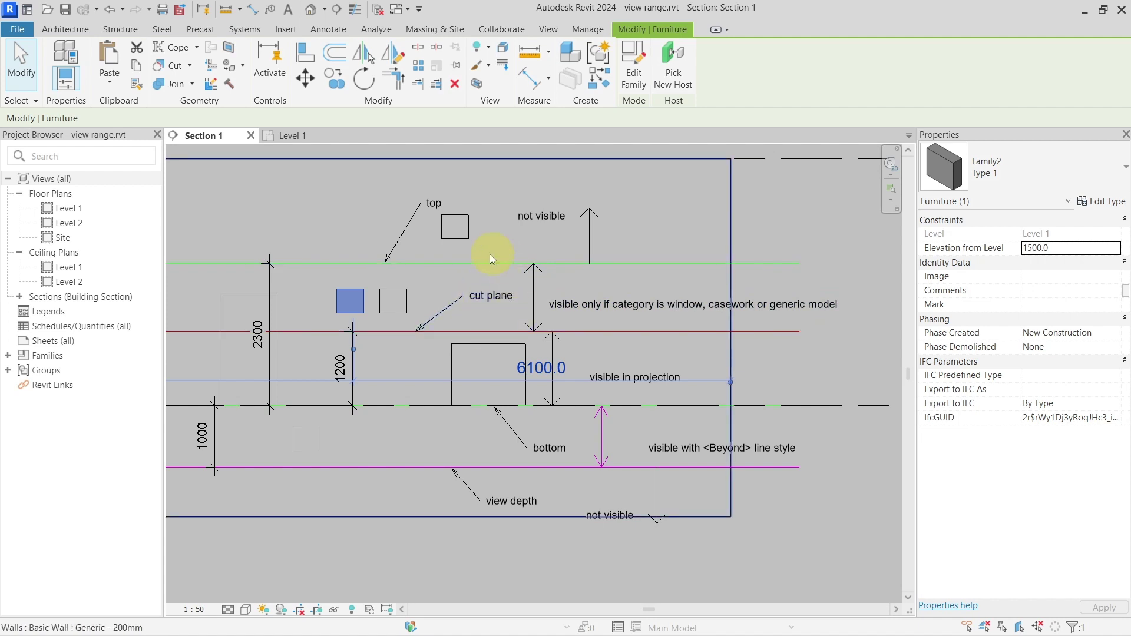
click(799, 351)
Step: Temporarily hide the Level 1 level line in Section 1
mouse_move(608, 358)
middle_down()
mouse_move(605, 342)
mouse_move(679, 335)
mouse_move(694, 309)
middle_up()
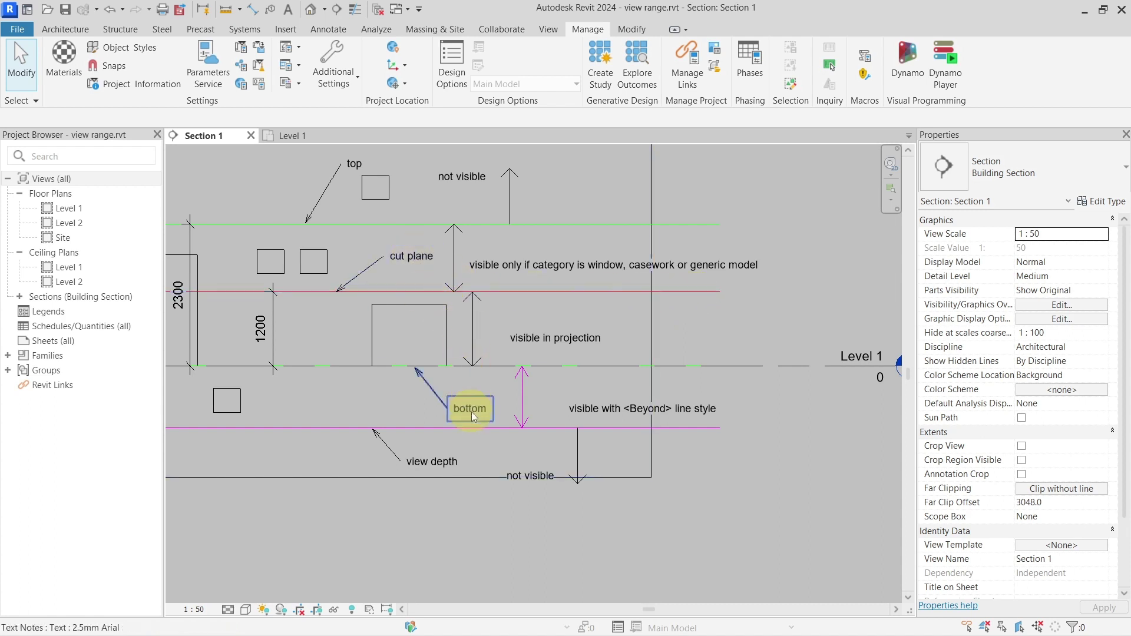
click(697, 369)
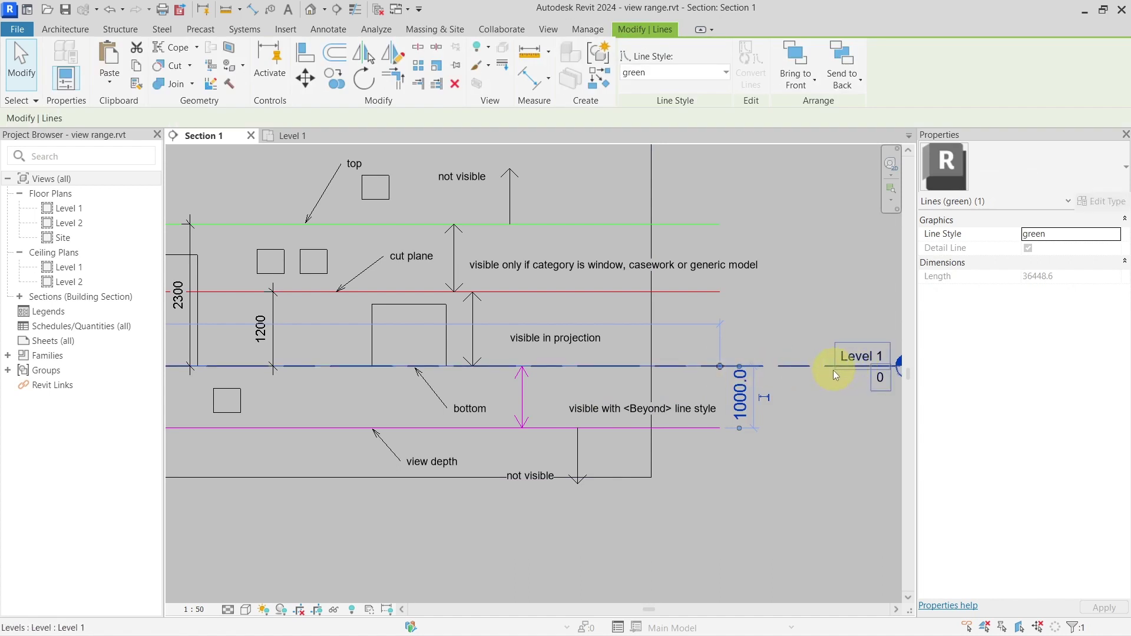
click(810, 369)
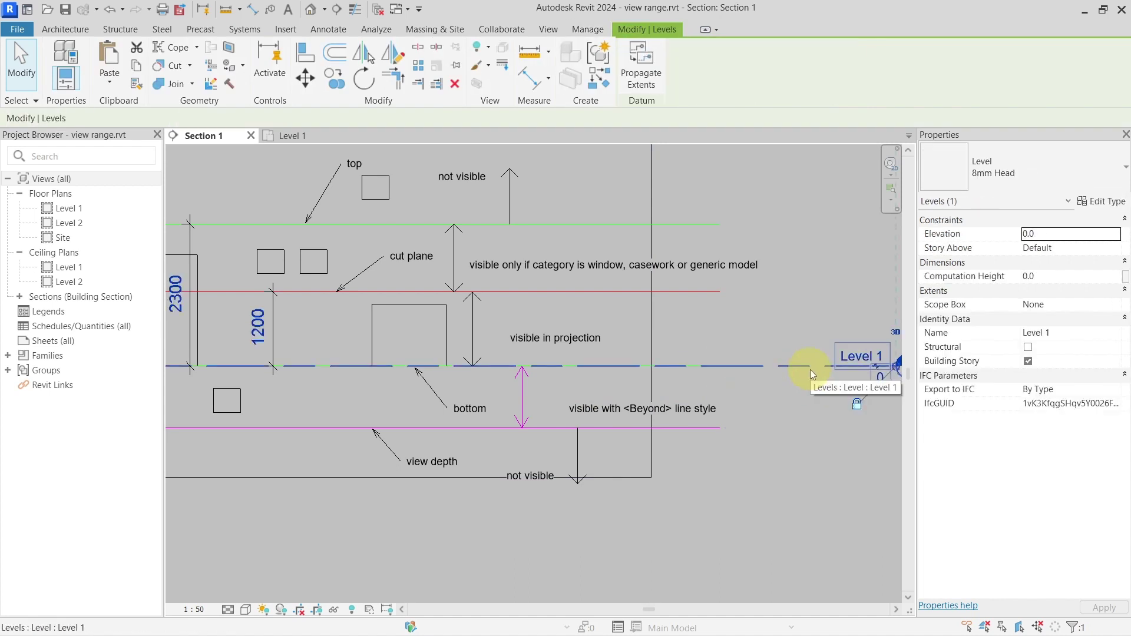
key(h)
key(h)
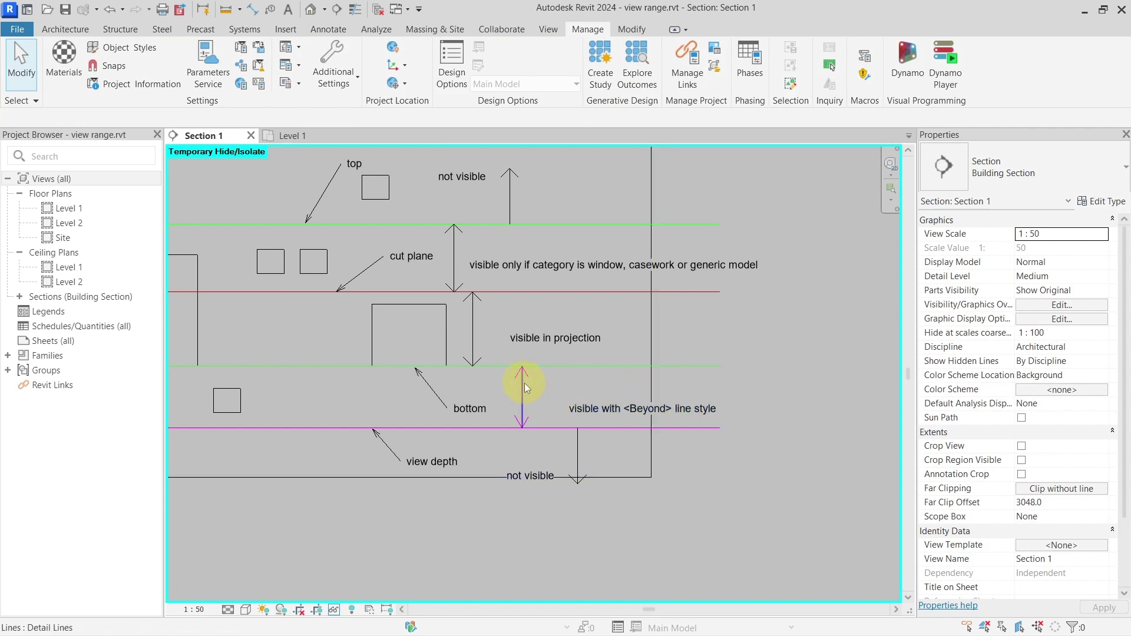
middle_drag(524, 383, 587, 375)
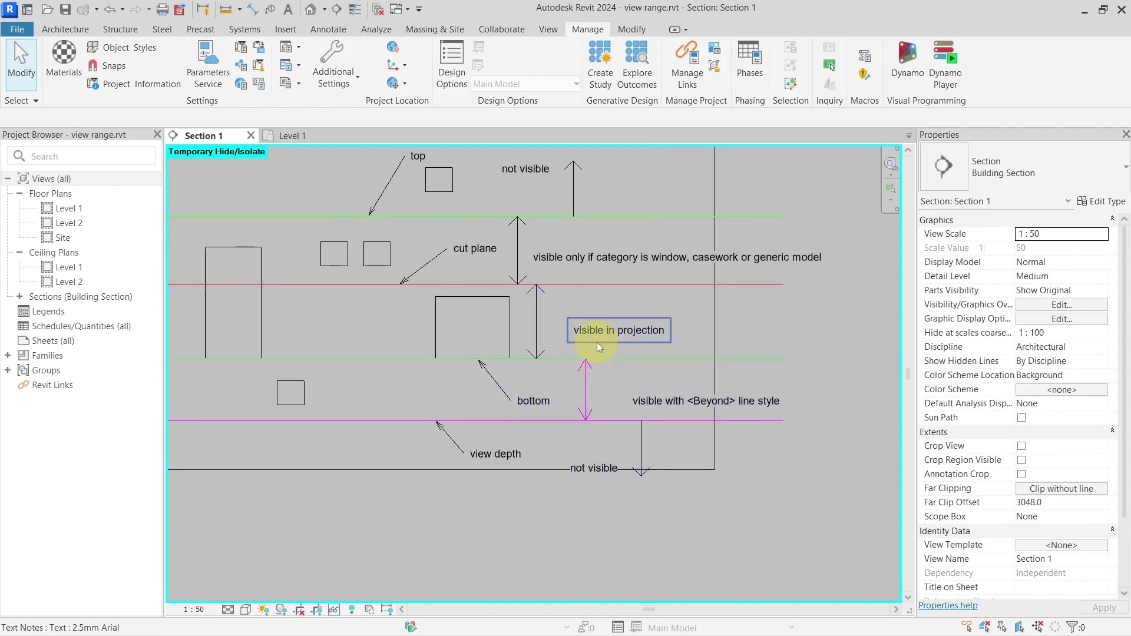
Step: Select the large box below the cut plane and view it in the Level 1 plan
scroll(596, 342, up, 2)
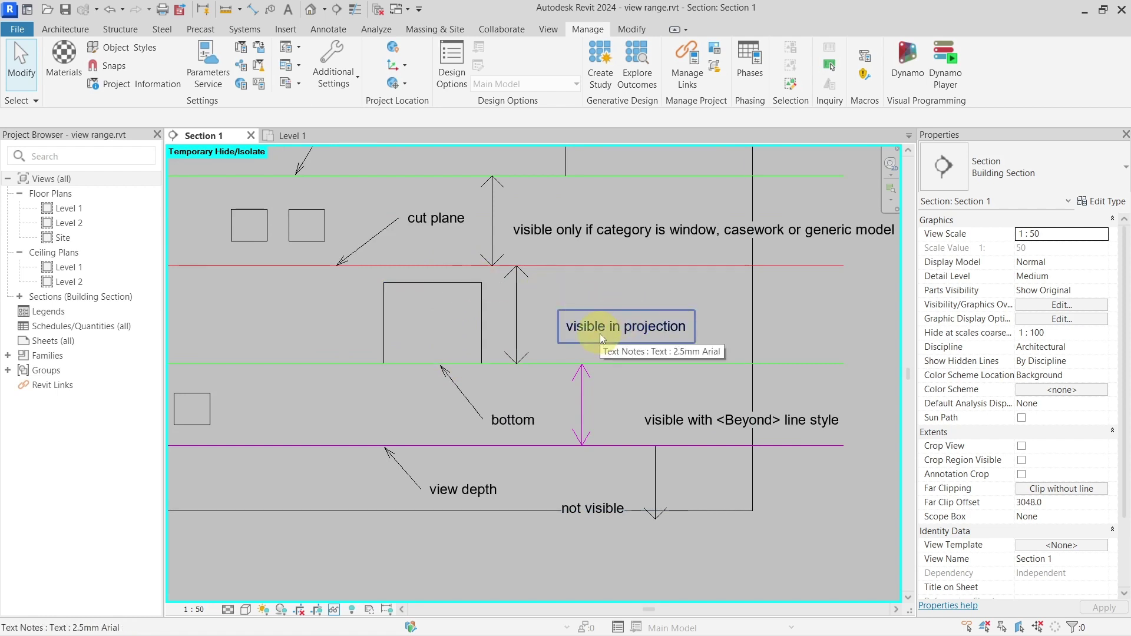
click(458, 318)
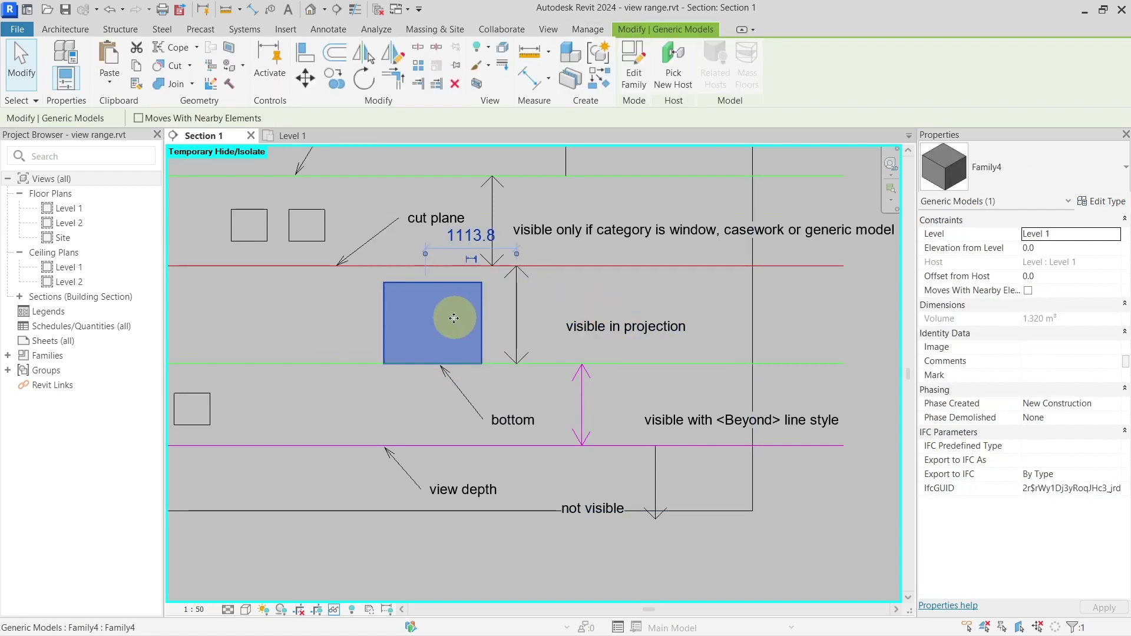
click(306, 136)
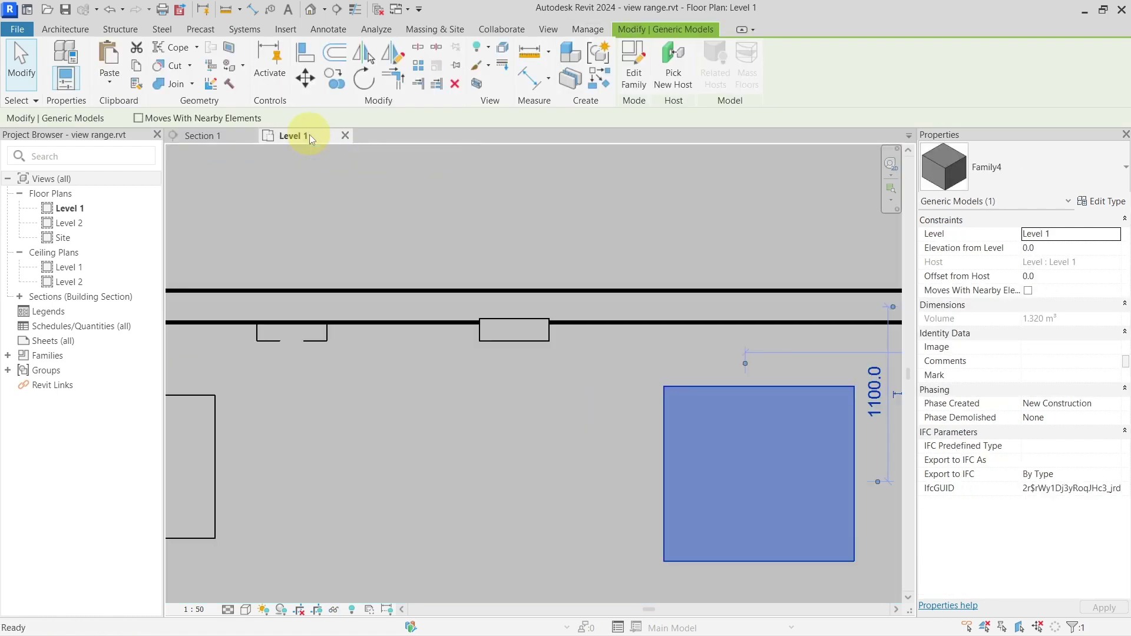
Step: Reset Temporary Hide/Isolate in Section 1 to restore the walls and 1200 dimension, then view Level 1
scroll(542, 363, down, 2)
click(734, 407)
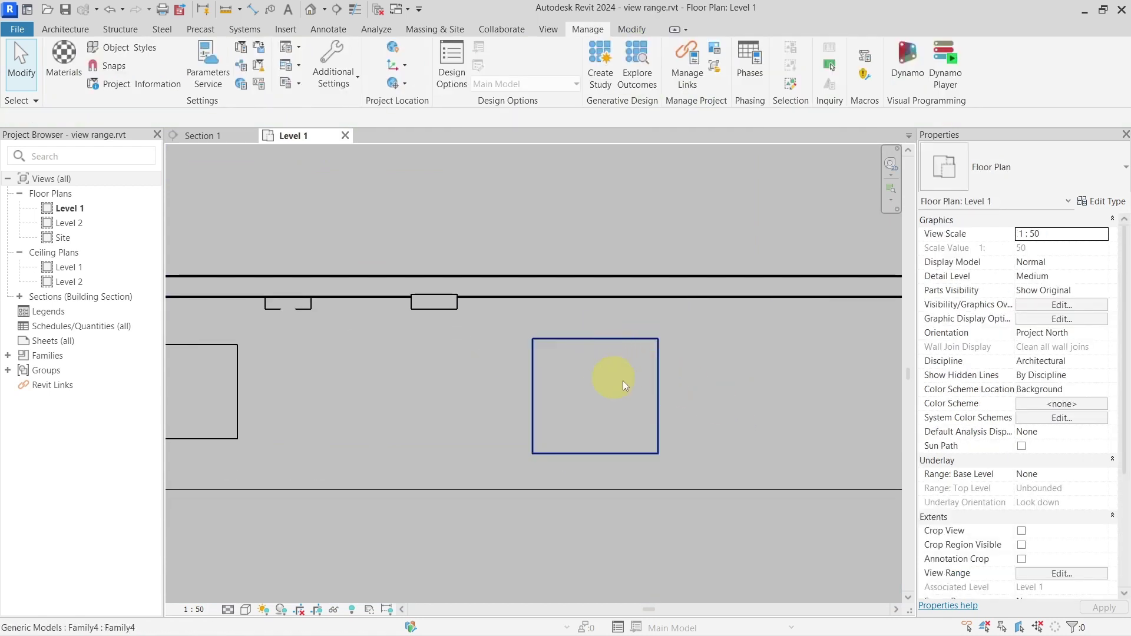
scroll(617, 383, up, 1)
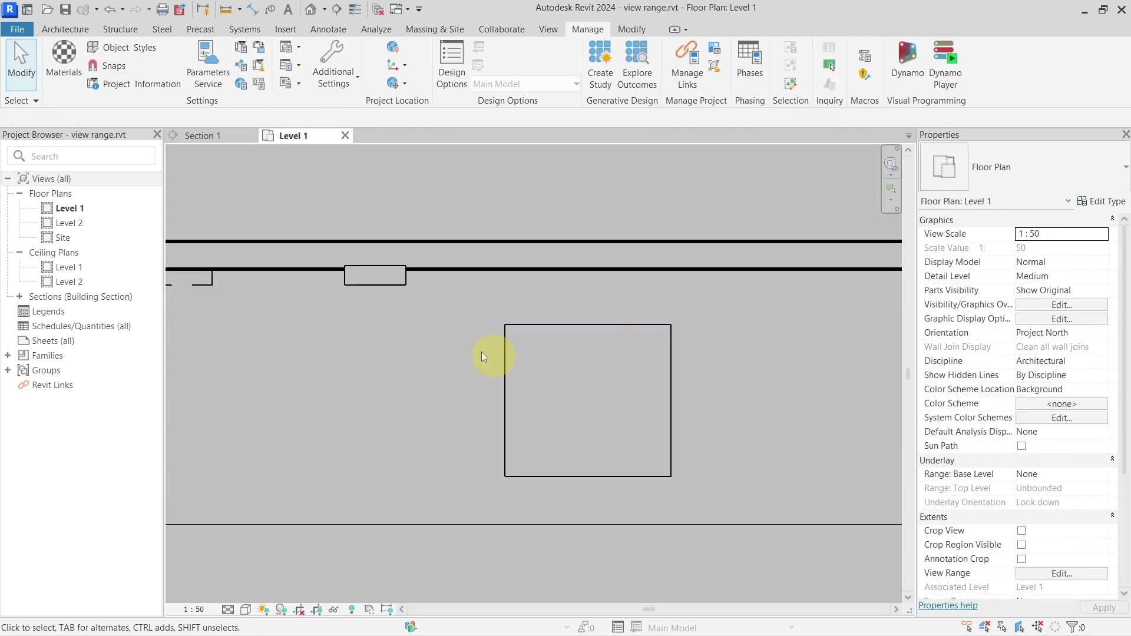
click(200, 135)
click(792, 318)
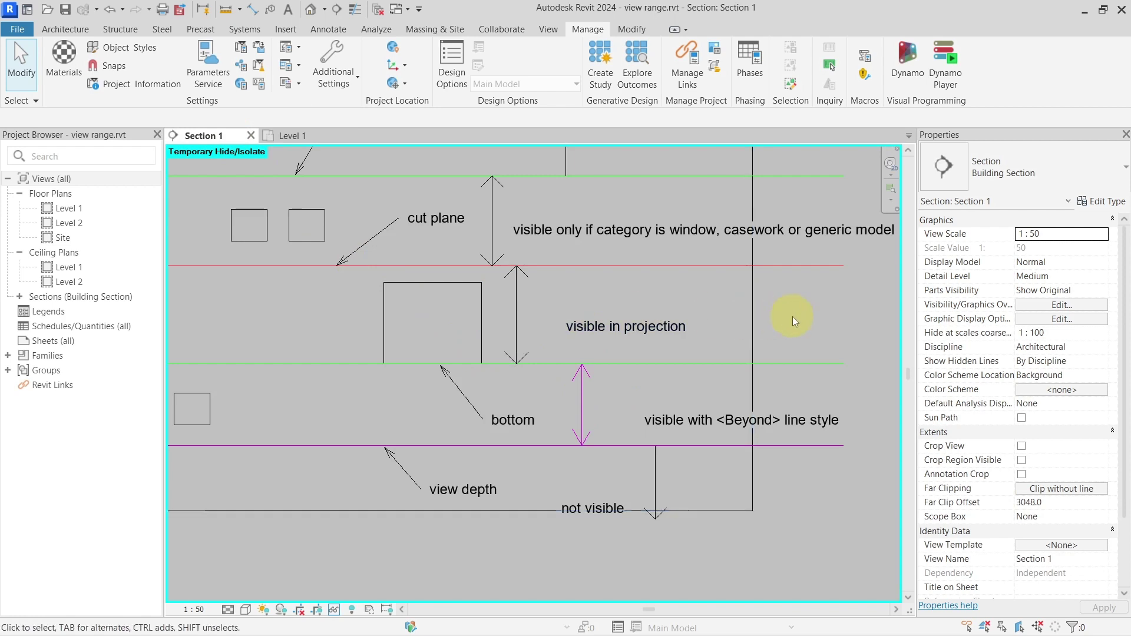
key(h)
key(r)
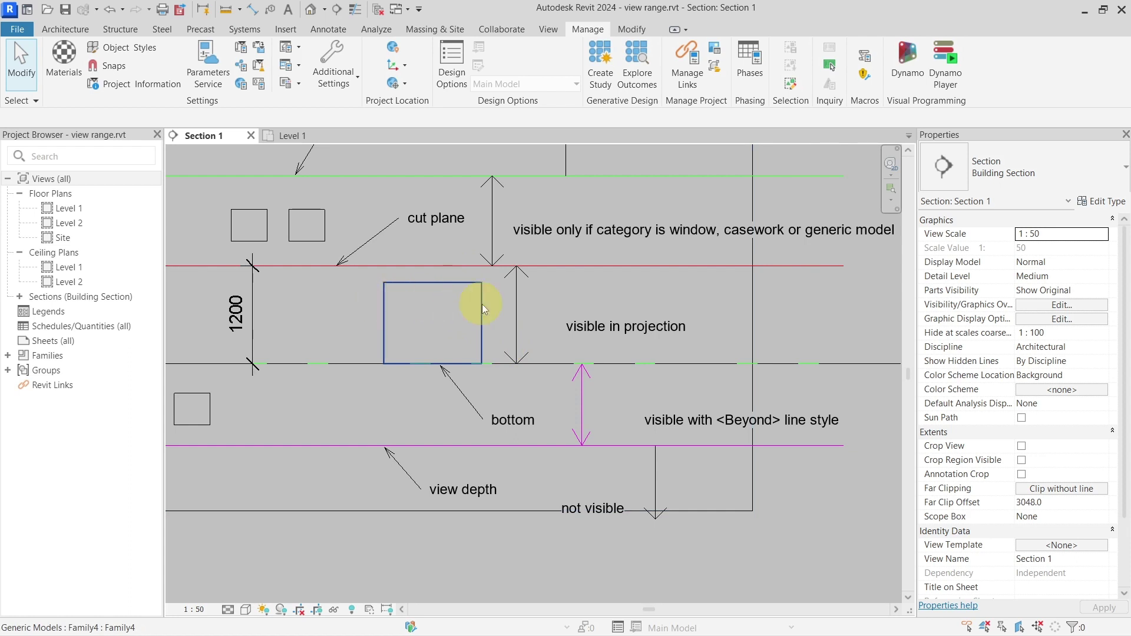
click(314, 135)
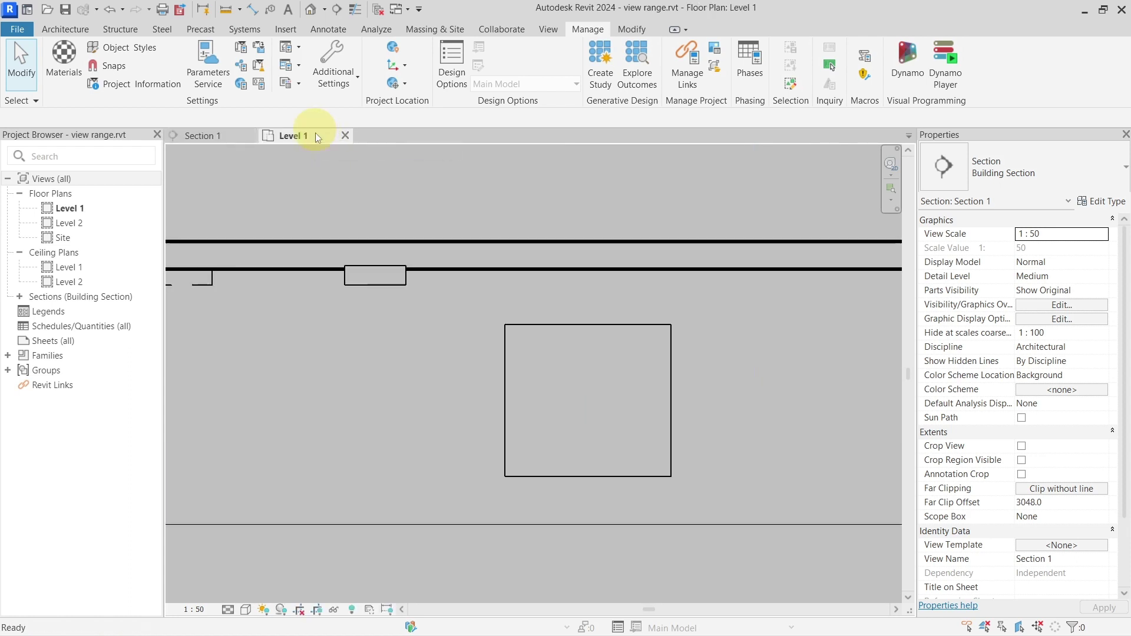
Step: Try a 600 cut plane offset in the Level 1 View Range
scroll(1040, 424, down, 3)
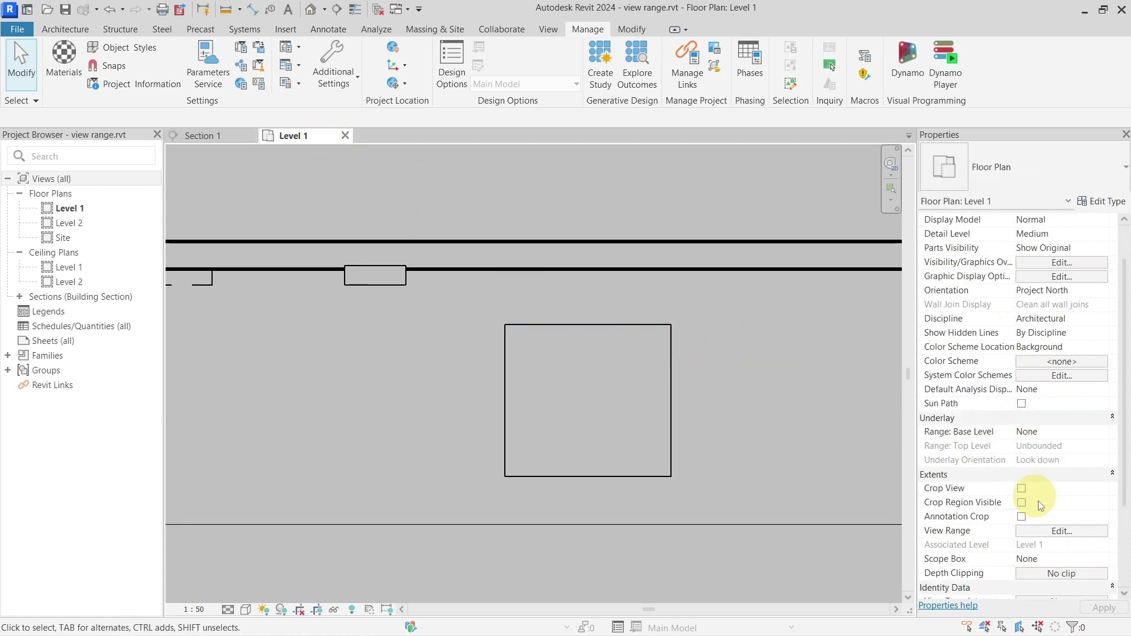
click(1053, 532)
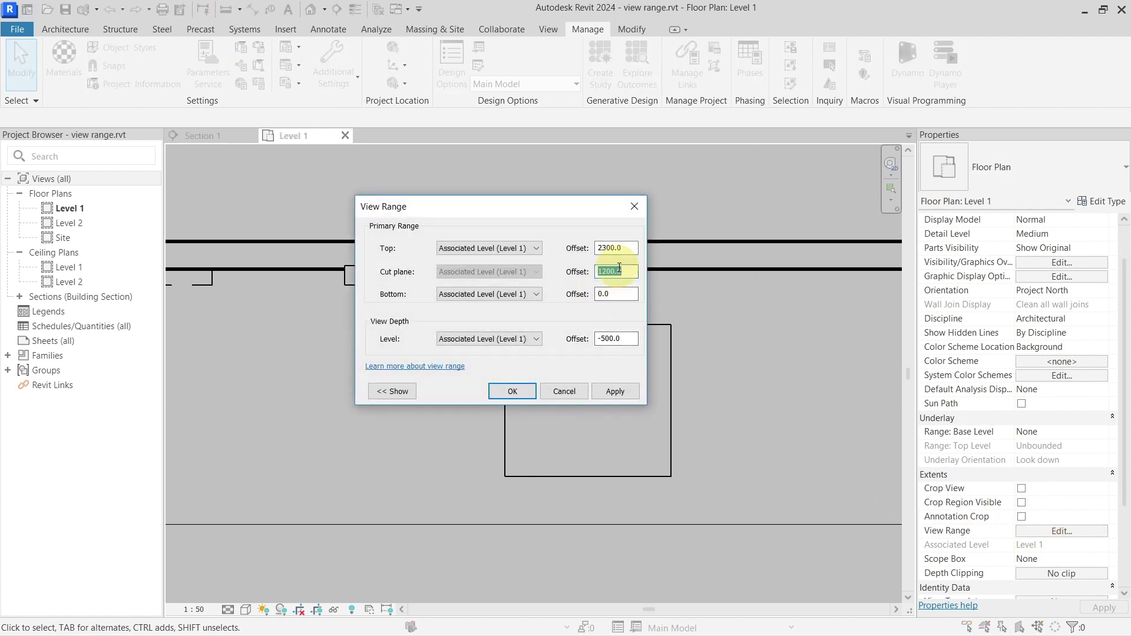
text(00)
click(520, 389)
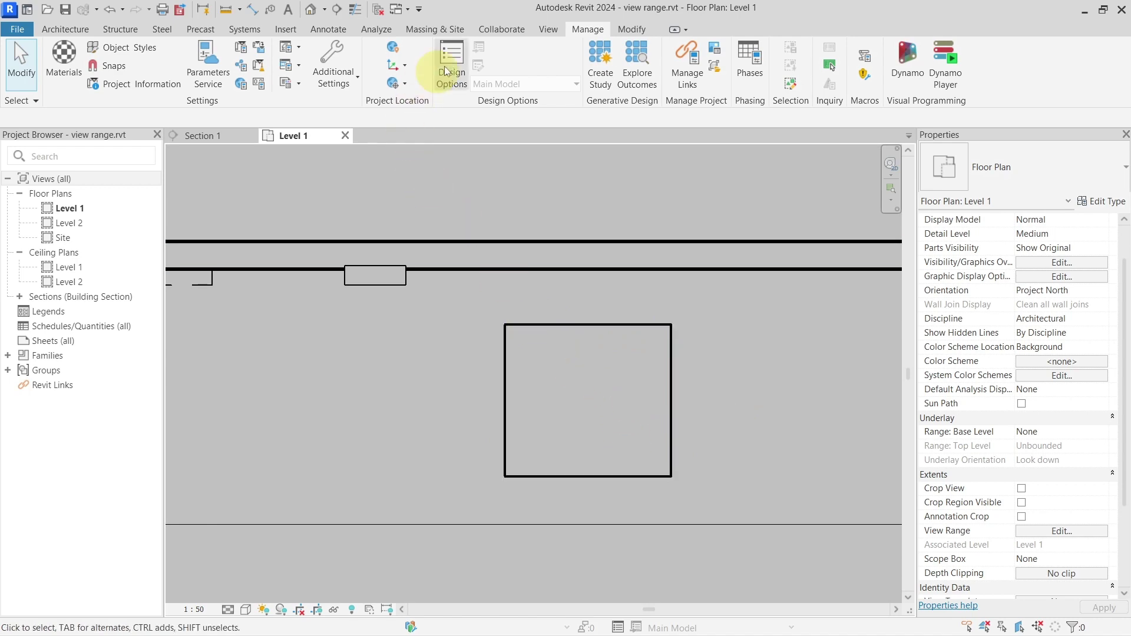
Step: Look at the Generic Models category in Object Styles and close it
click(130, 49)
click(394, 331)
key(g)
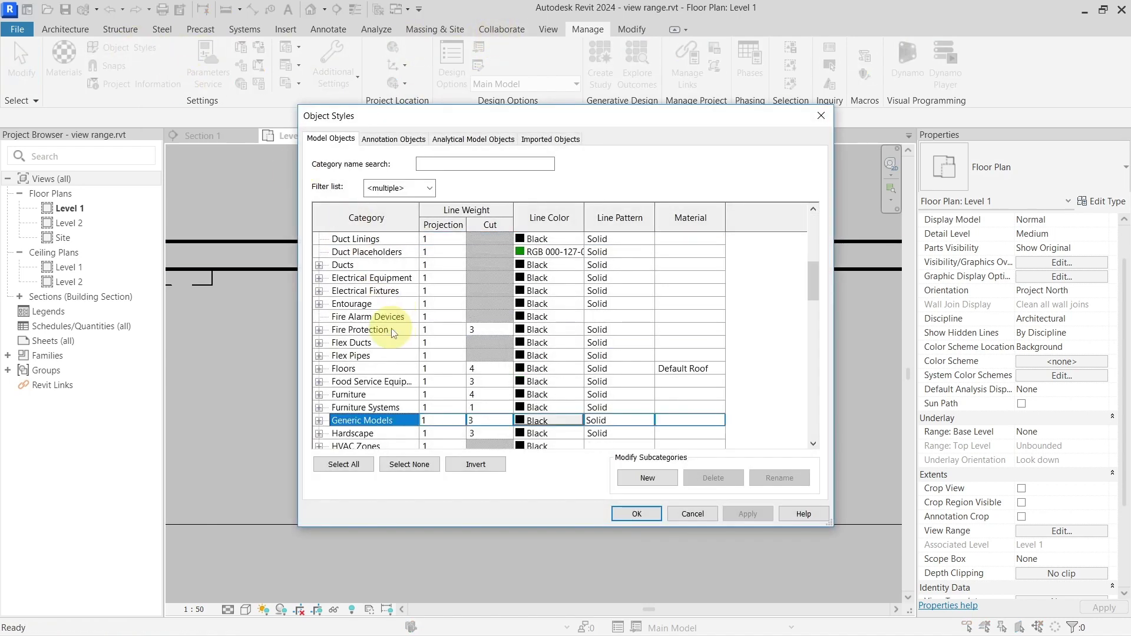
scroll(393, 333, down, 1)
click(485, 394)
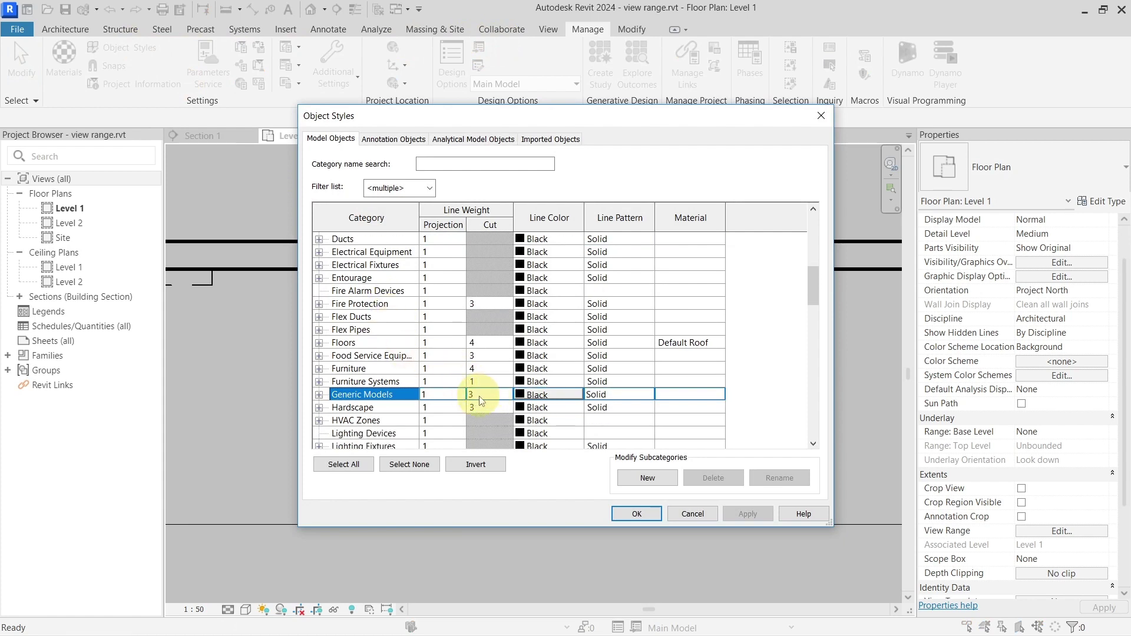
key(Return)
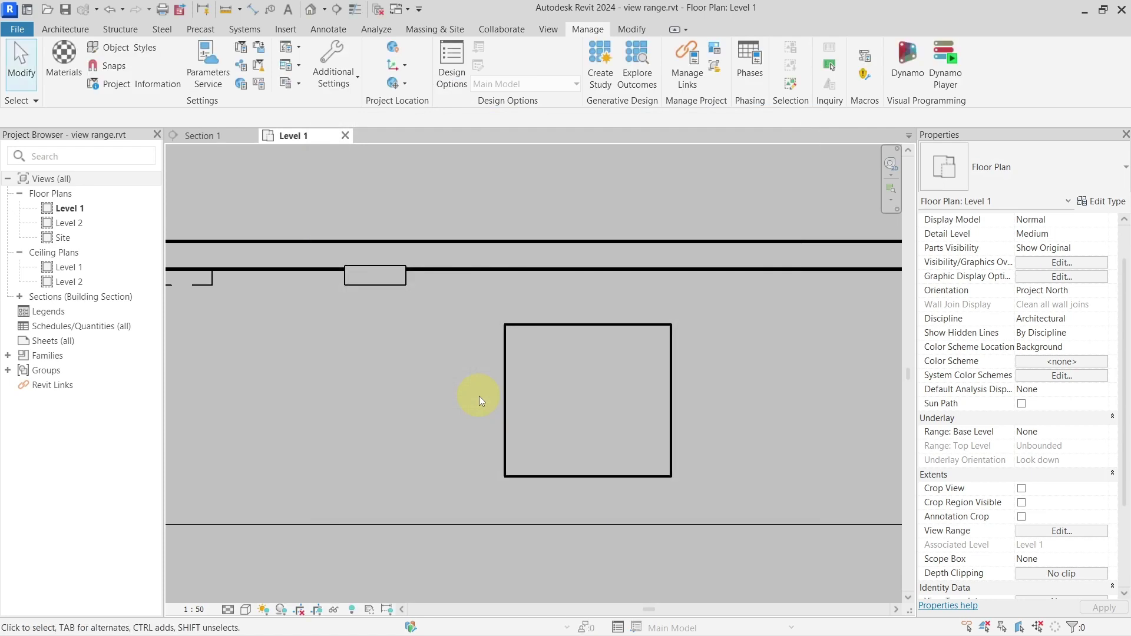
Step: Set the Level 1 cut plane offset to 1200 and return to Section 1
click(1049, 532)
click(611, 272)
text(1200)
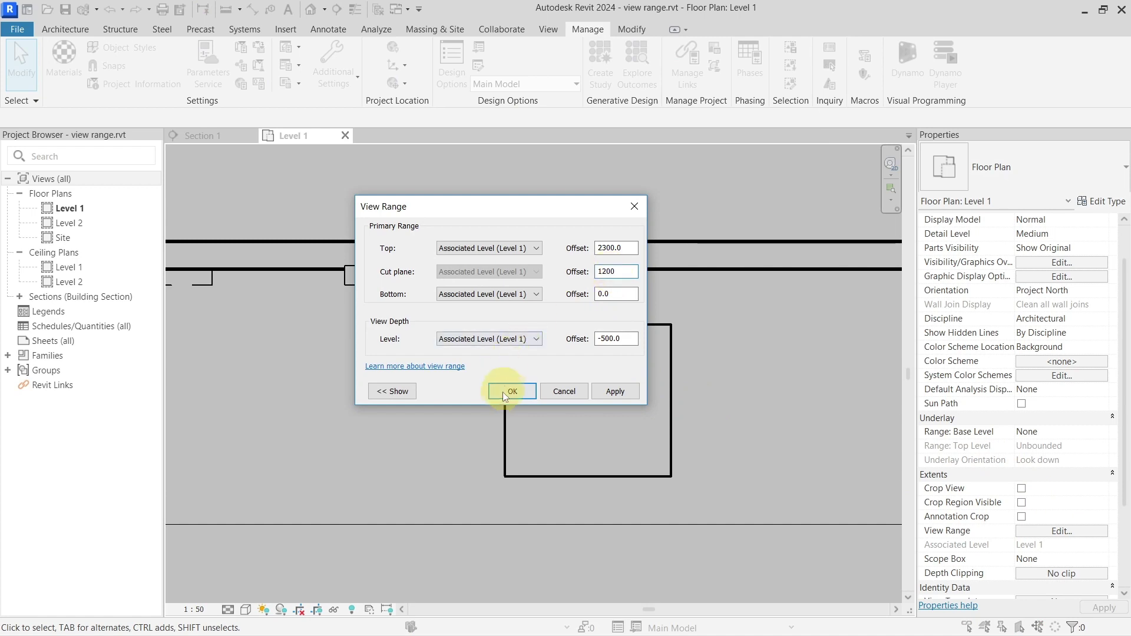
click(504, 391)
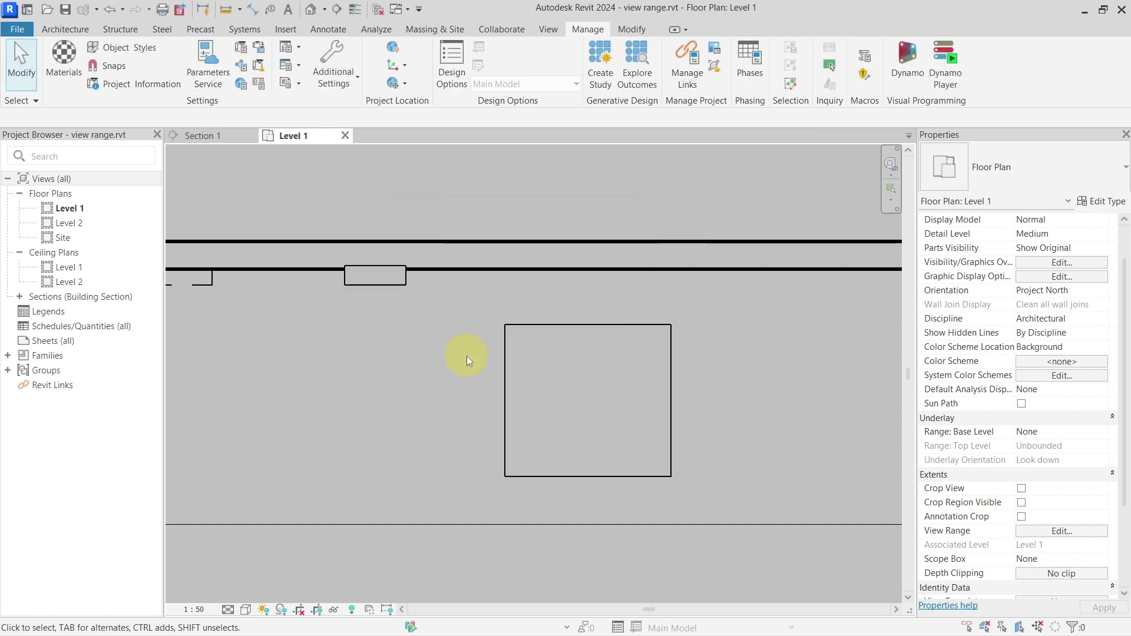
click(212, 139)
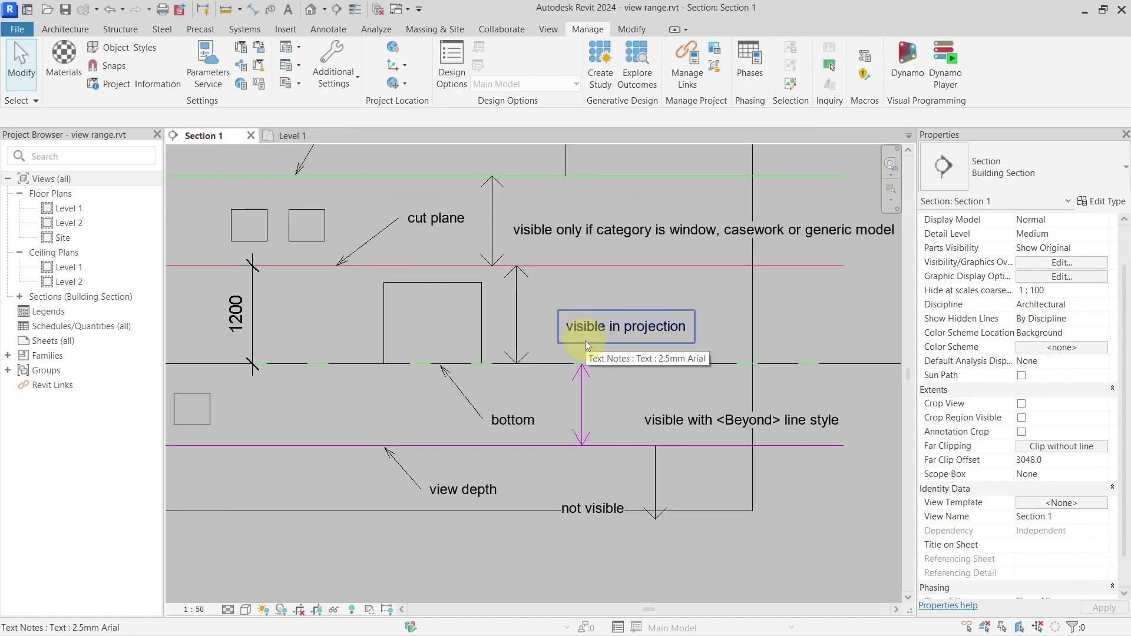
Step: Pan Section 1 and window-select the magenta arrow above the view depth line
middle_drag(659, 412, 563, 415)
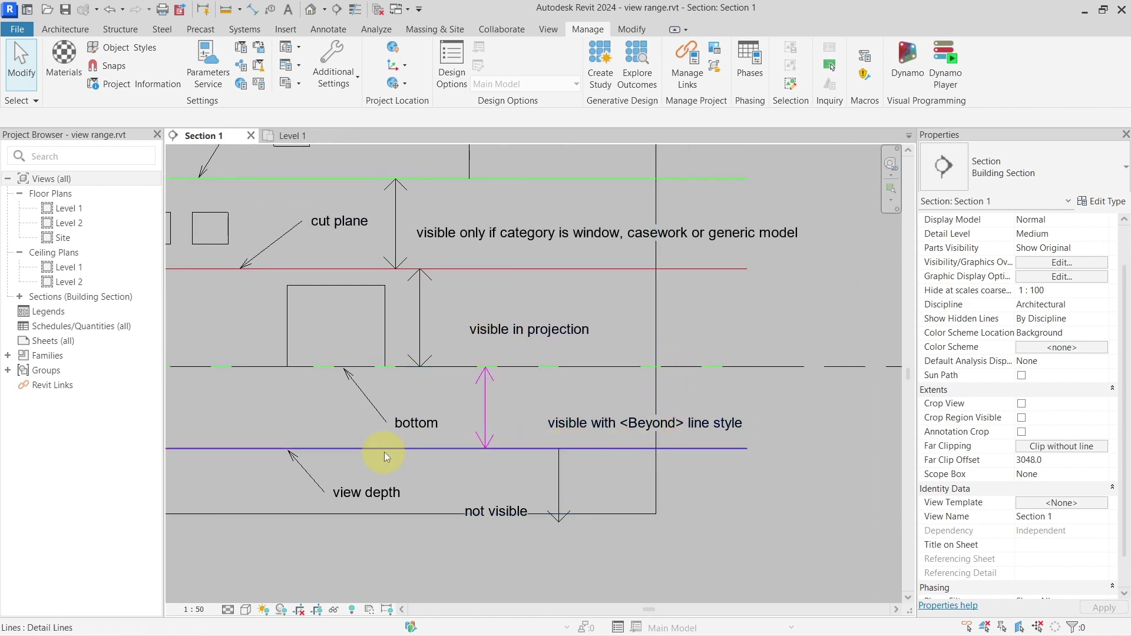
middle_drag(397, 394, 430, 387)
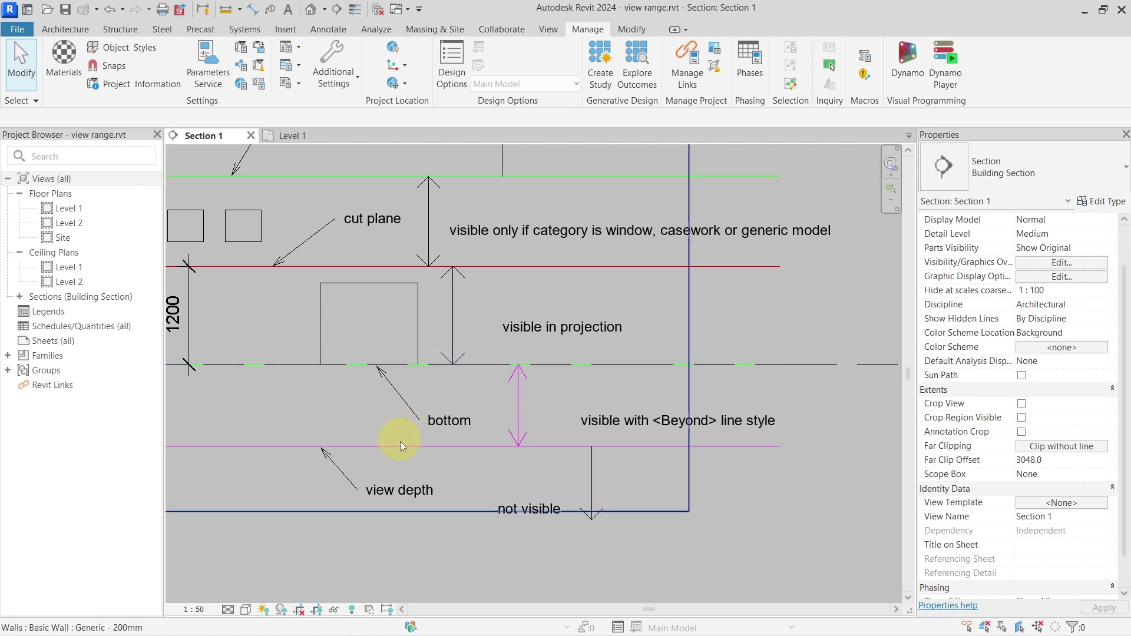
drag(504, 350, 554, 471)
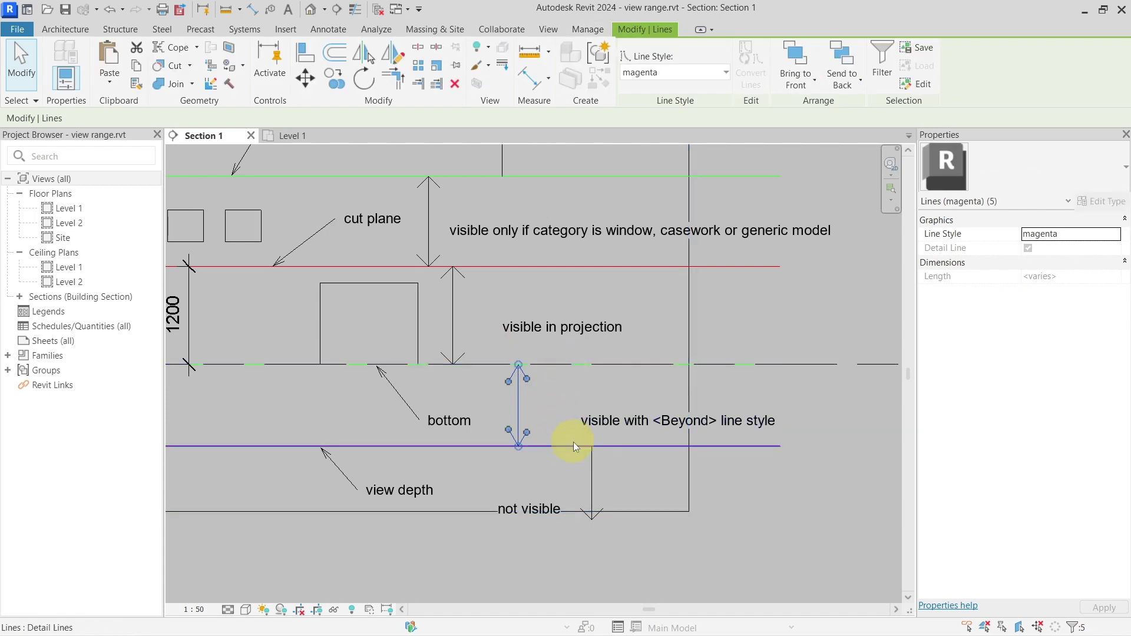
key(Escape)
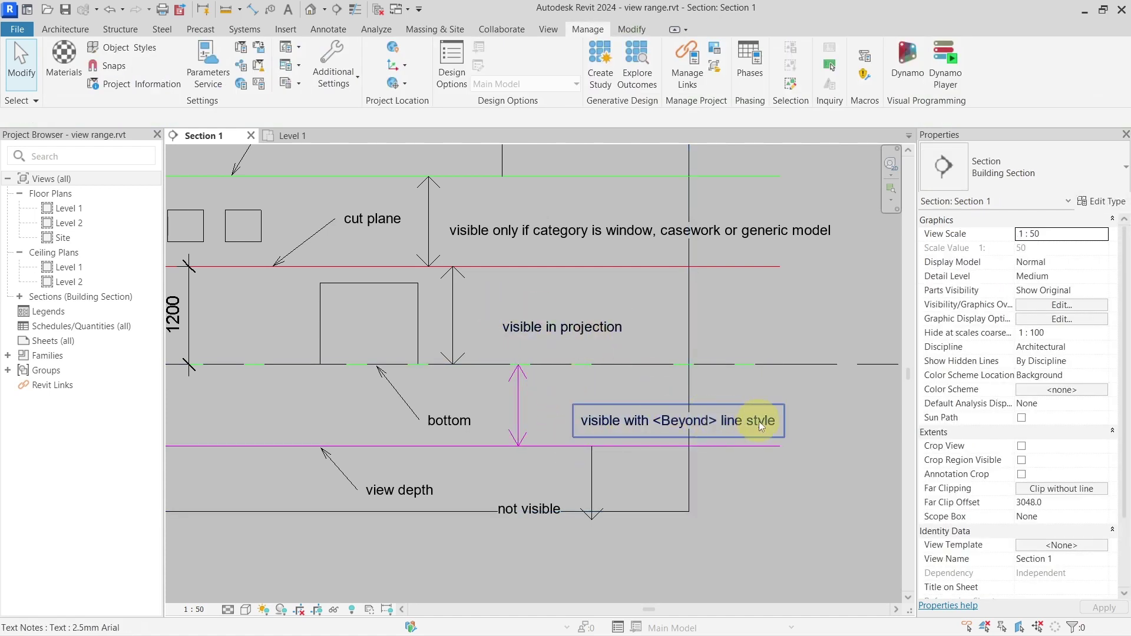
Step: Check the <Beyond> line style (weight 1, black, dash) in Line Styles, then show Level 1
click(347, 83)
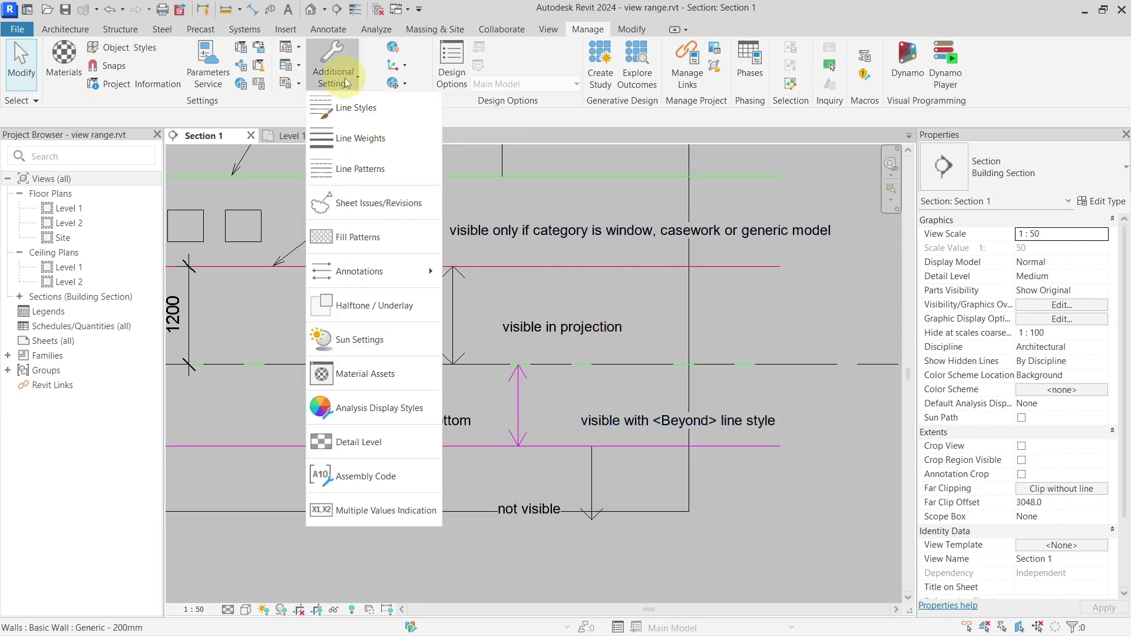
click(345, 108)
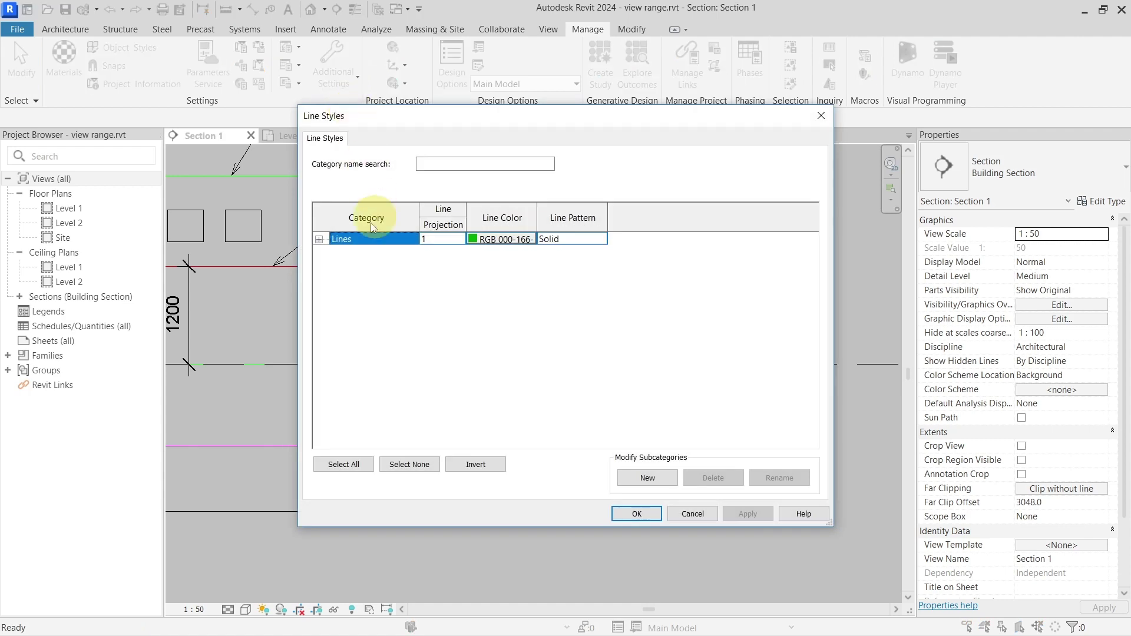
click(318, 239)
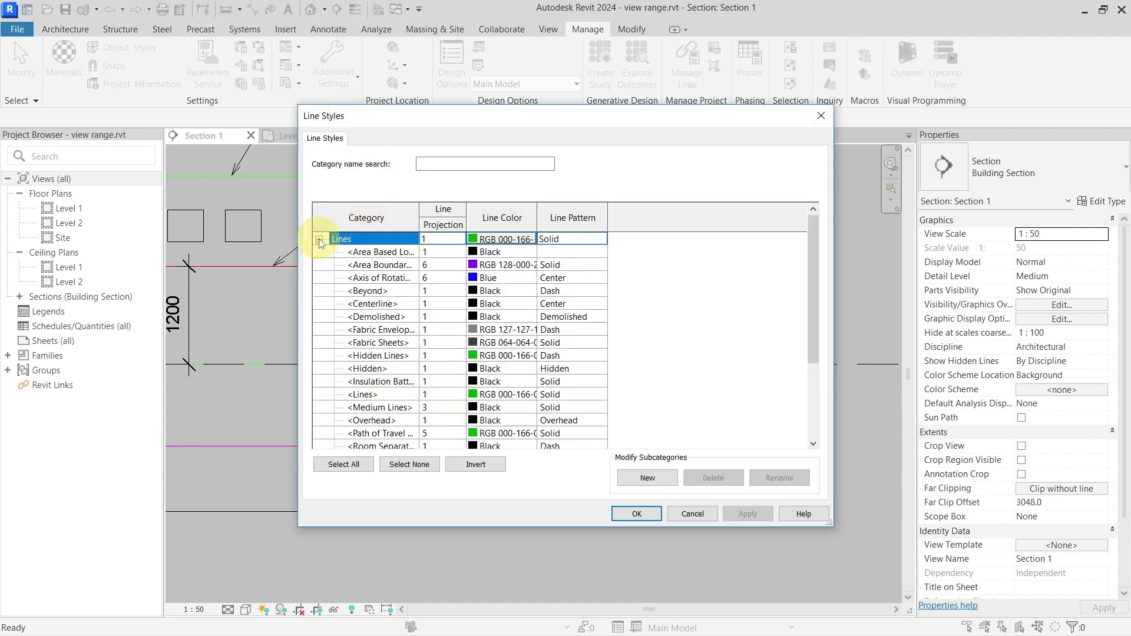
click(387, 292)
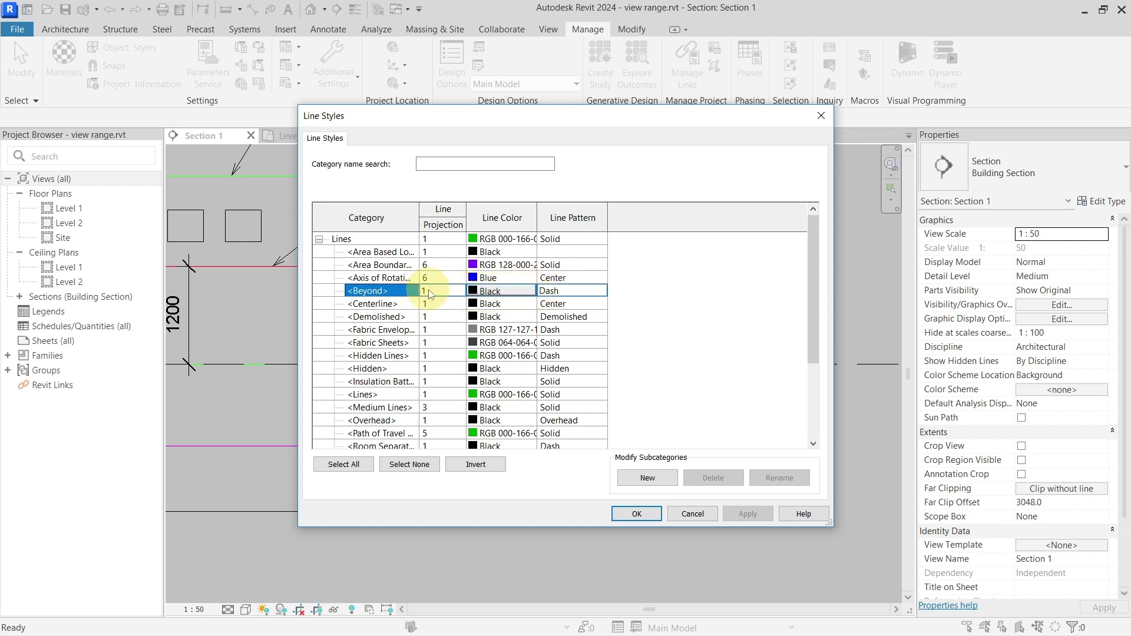
key(Return)
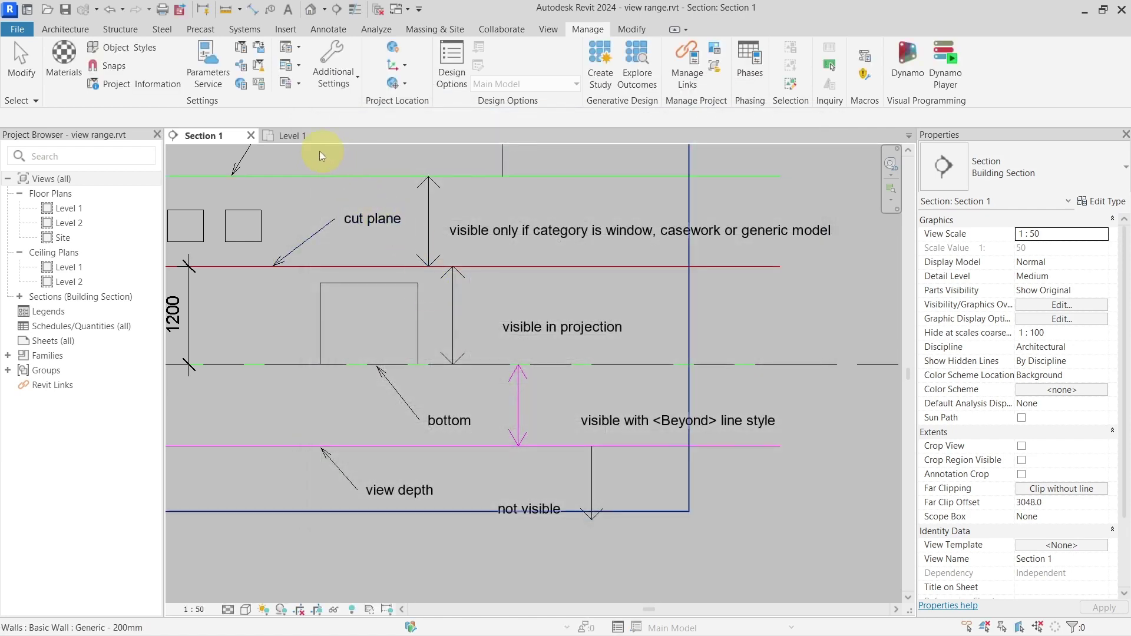
click(310, 136)
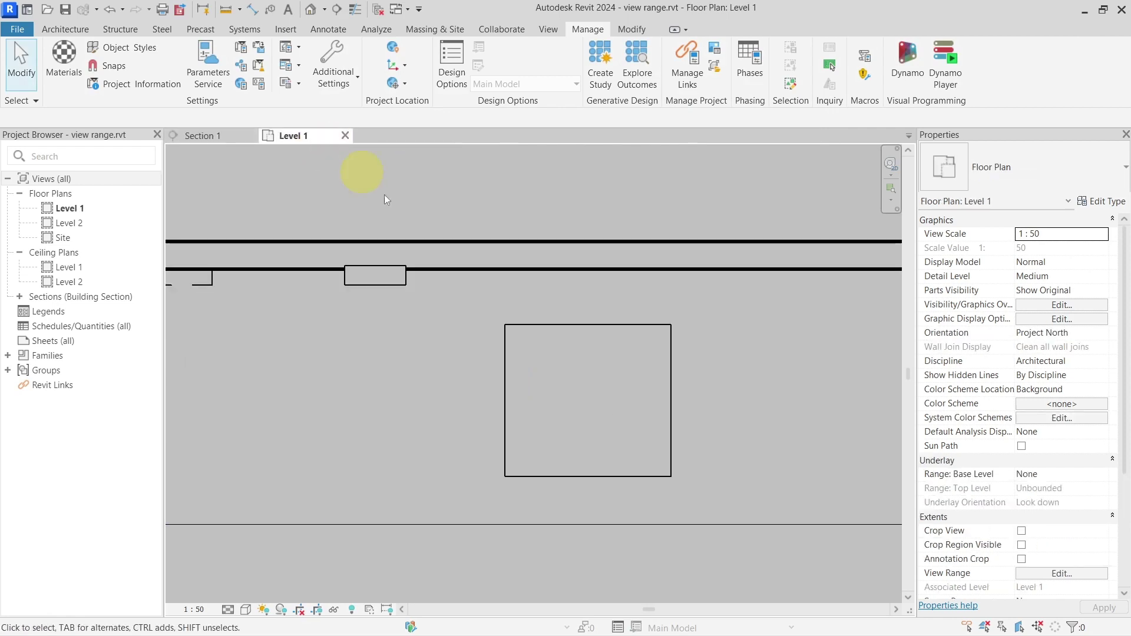
Step: Select the small generic model box in Section 1 and find it in the Level 1 plan
click(218, 137)
middle_drag(342, 317, 580, 327)
click(426, 401)
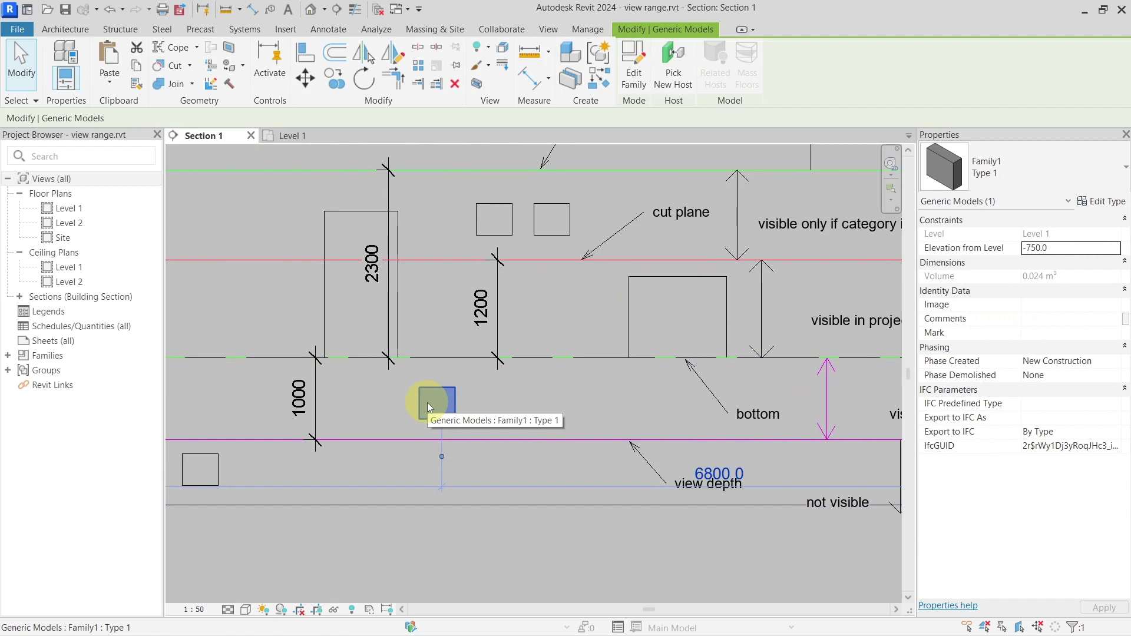
scroll(426, 402, down, 2)
scroll(427, 401, up, 2)
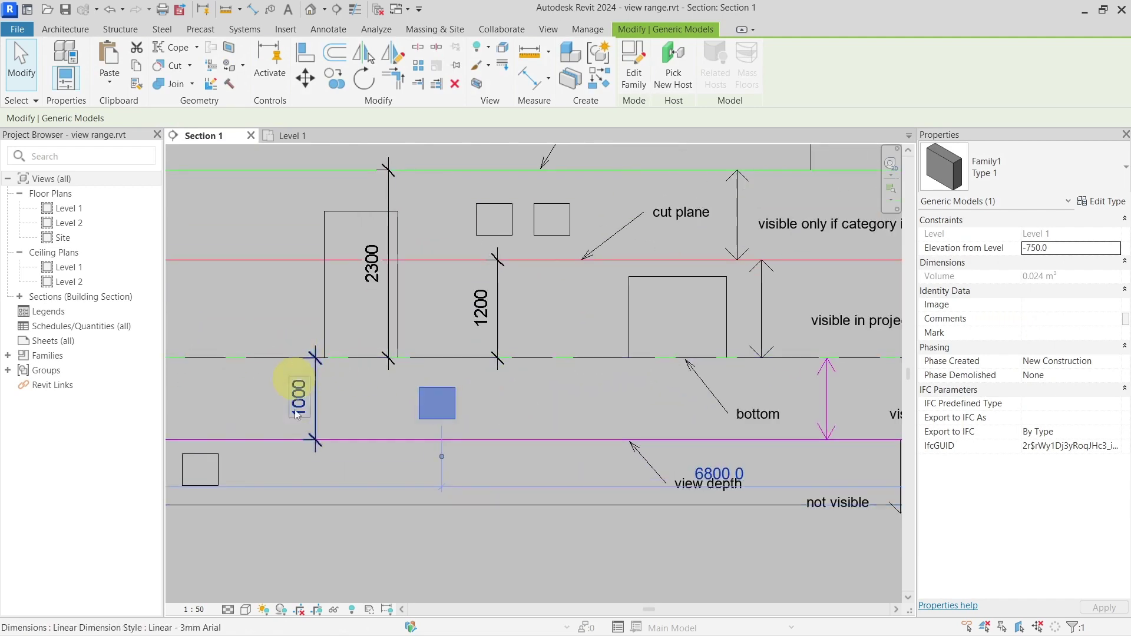
click(278, 136)
middle_drag(319, 336, 578, 367)
scroll(473, 320, up, 2)
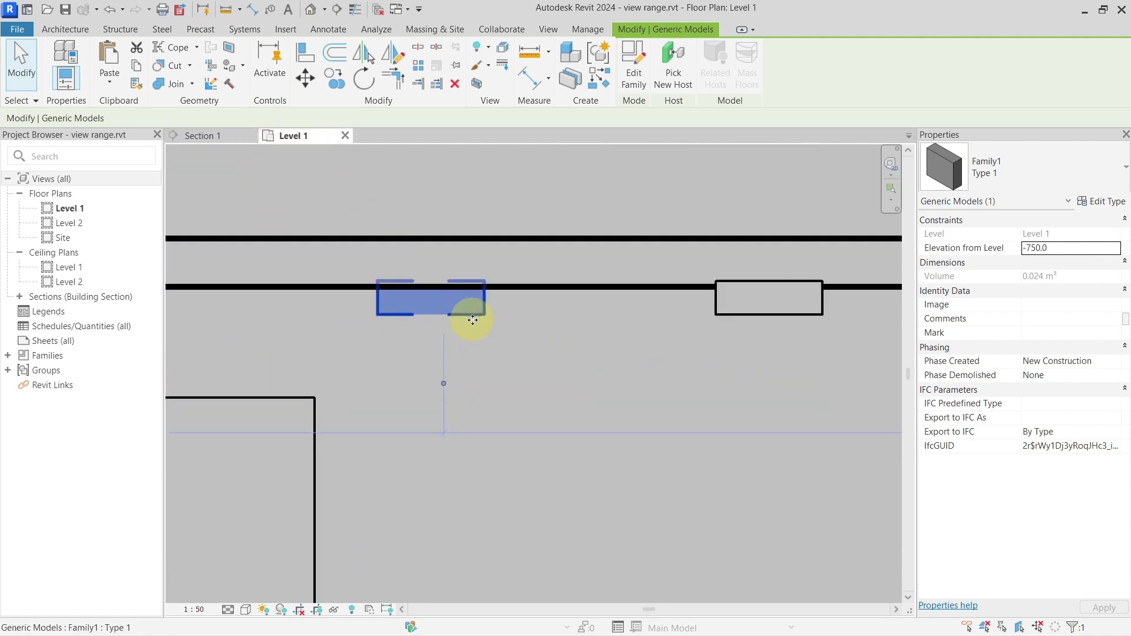
scroll(473, 320, up, 2)
click(421, 328)
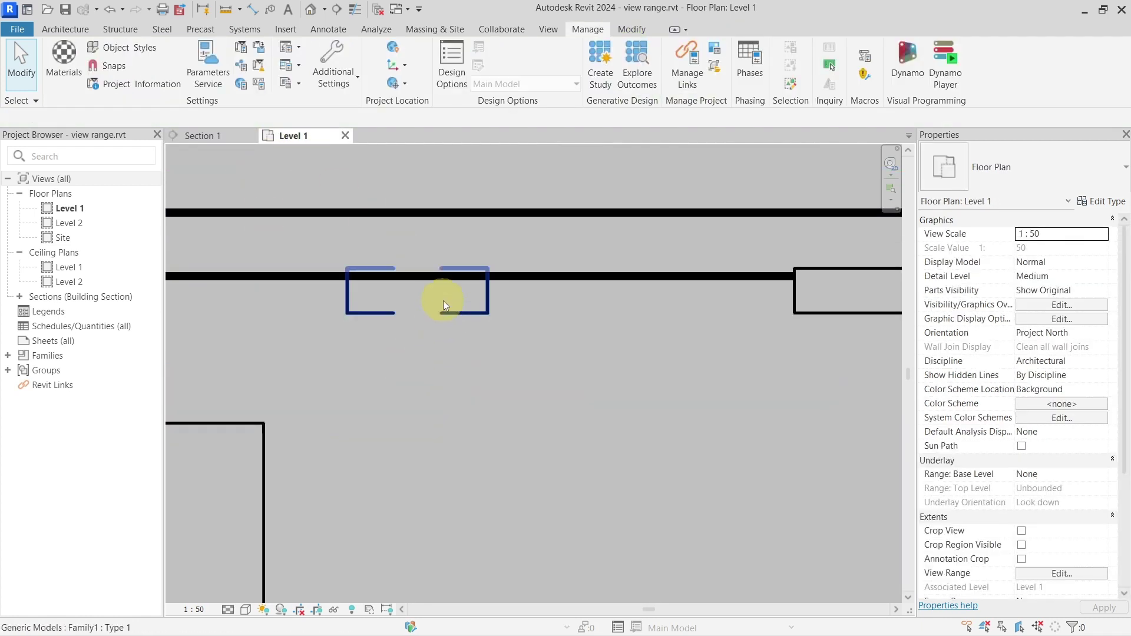
Step: Set the Level 1 plan's view scale to 1 : 20
click(199, 610)
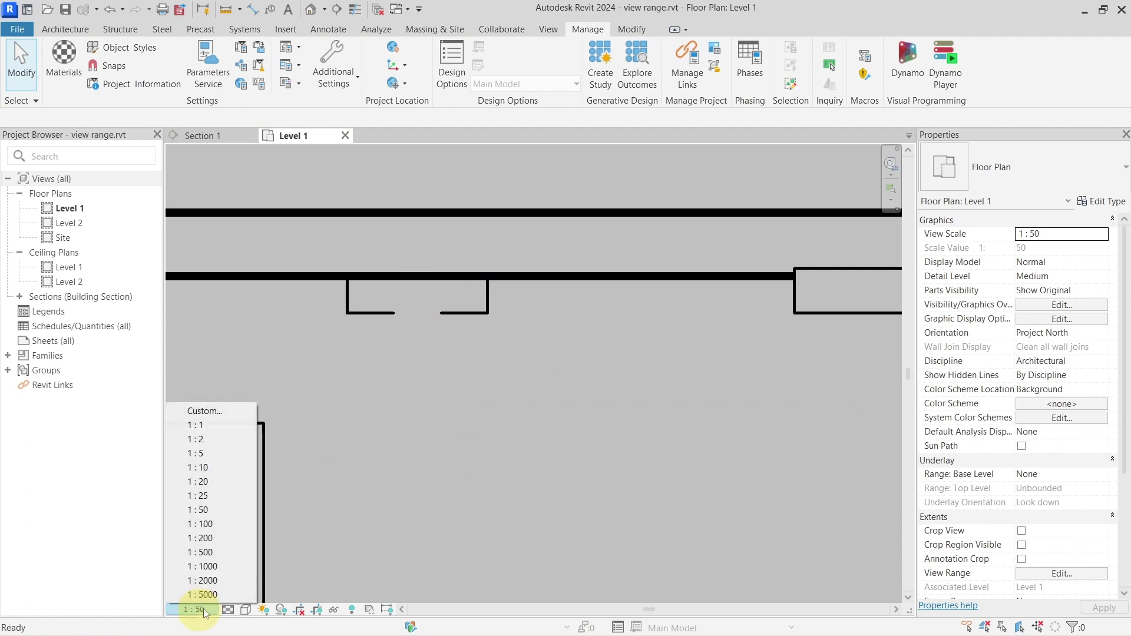
click(217, 484)
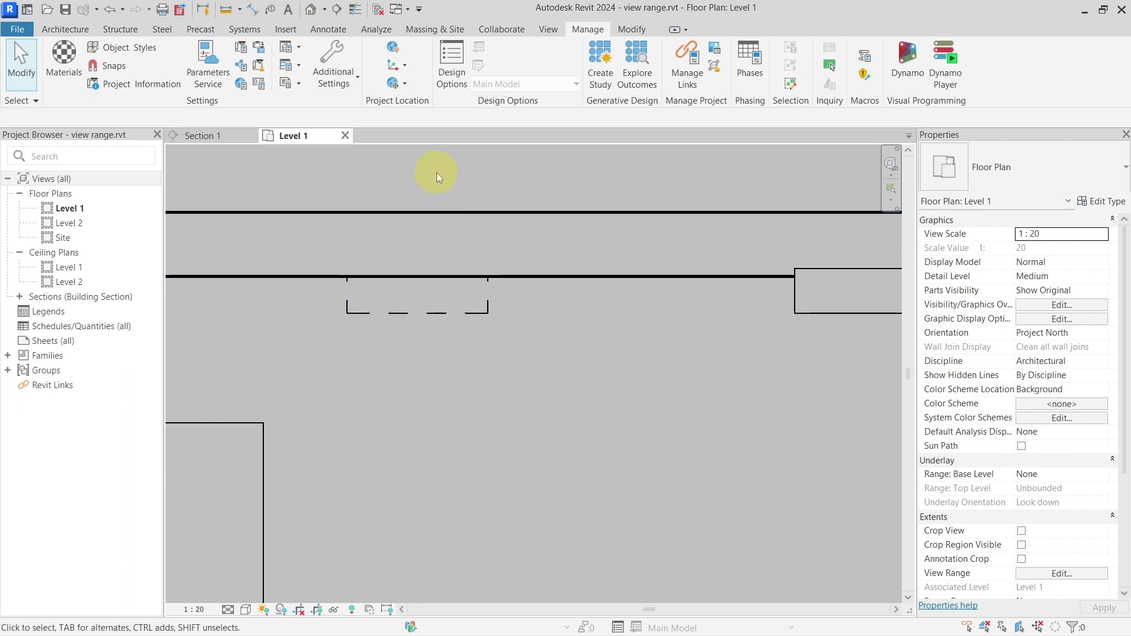
click(333, 70)
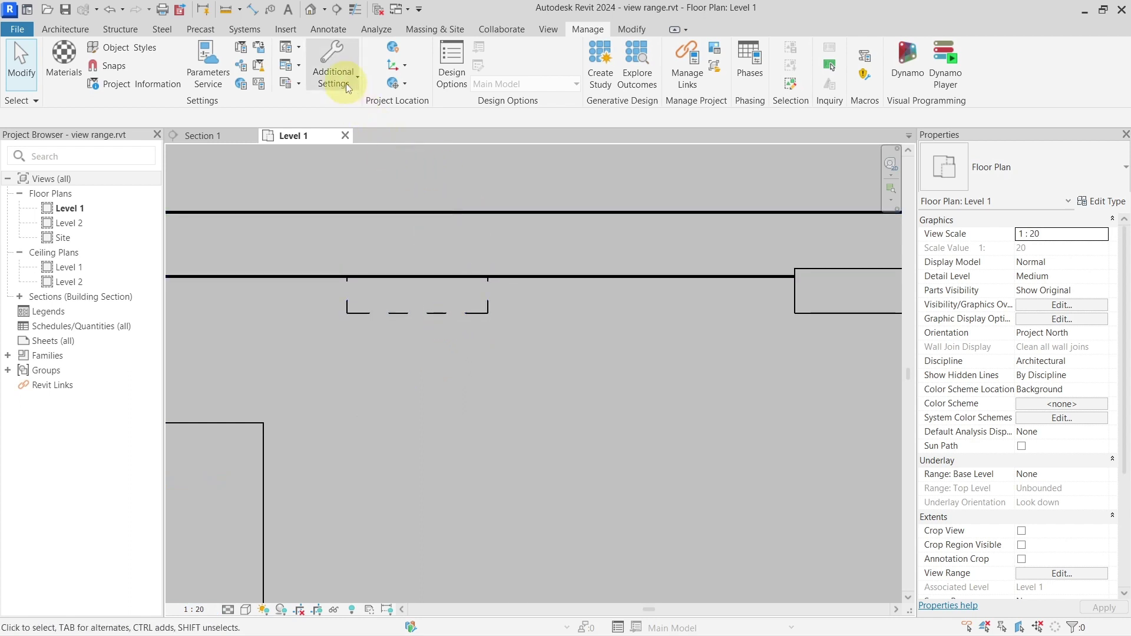
Step: Set the <Beyond> line style colour to red as a trial in Line Styles
click(352, 106)
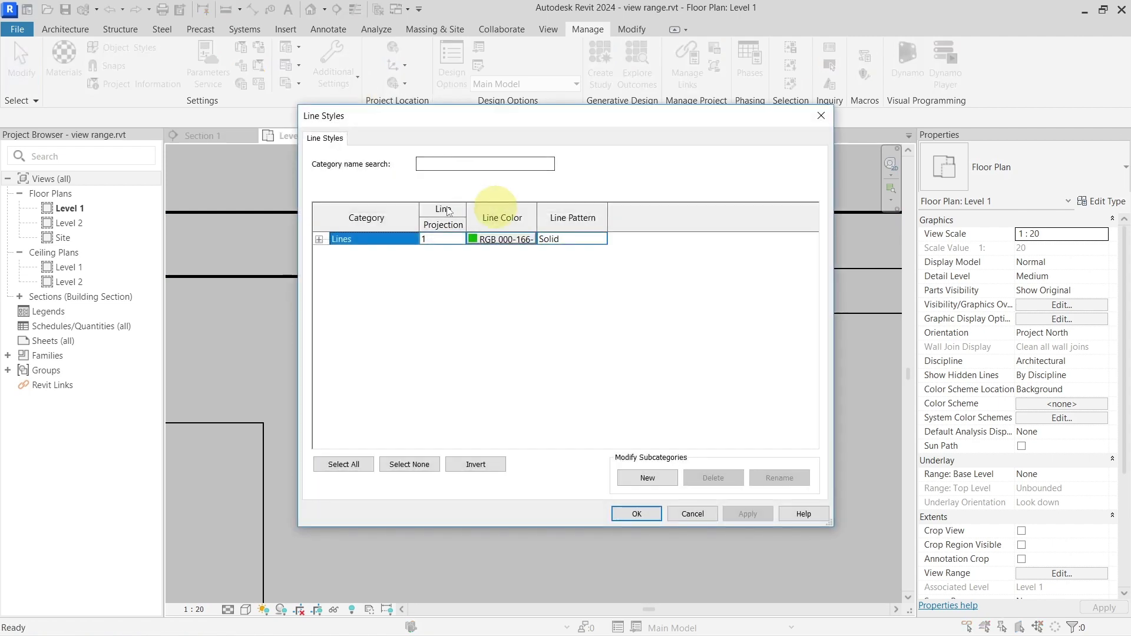
click(318, 239)
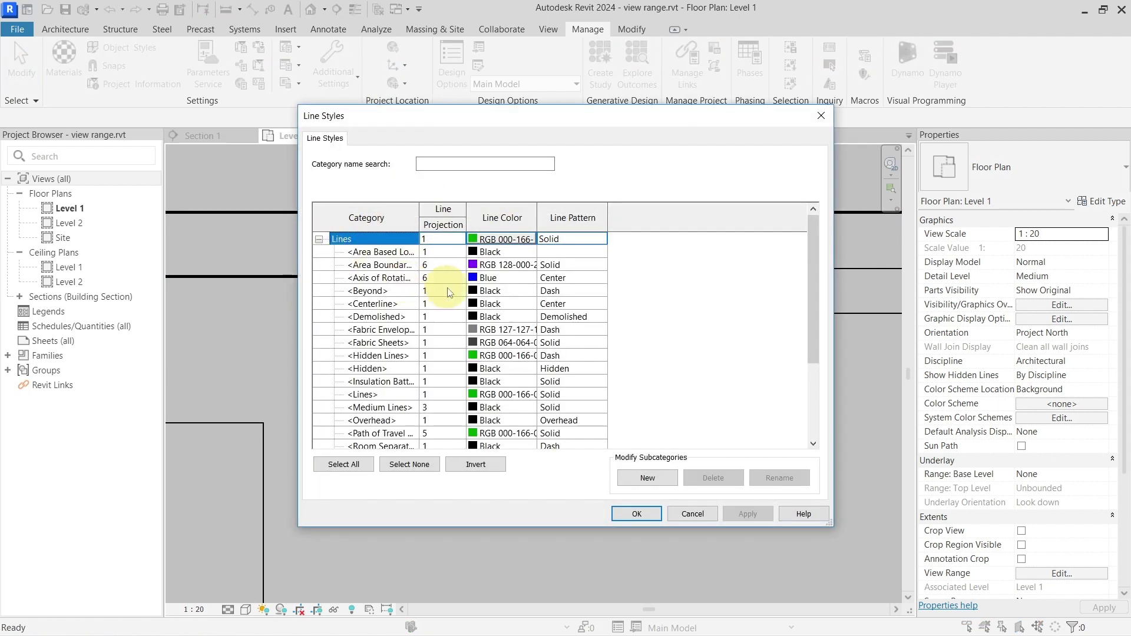
click(542, 294)
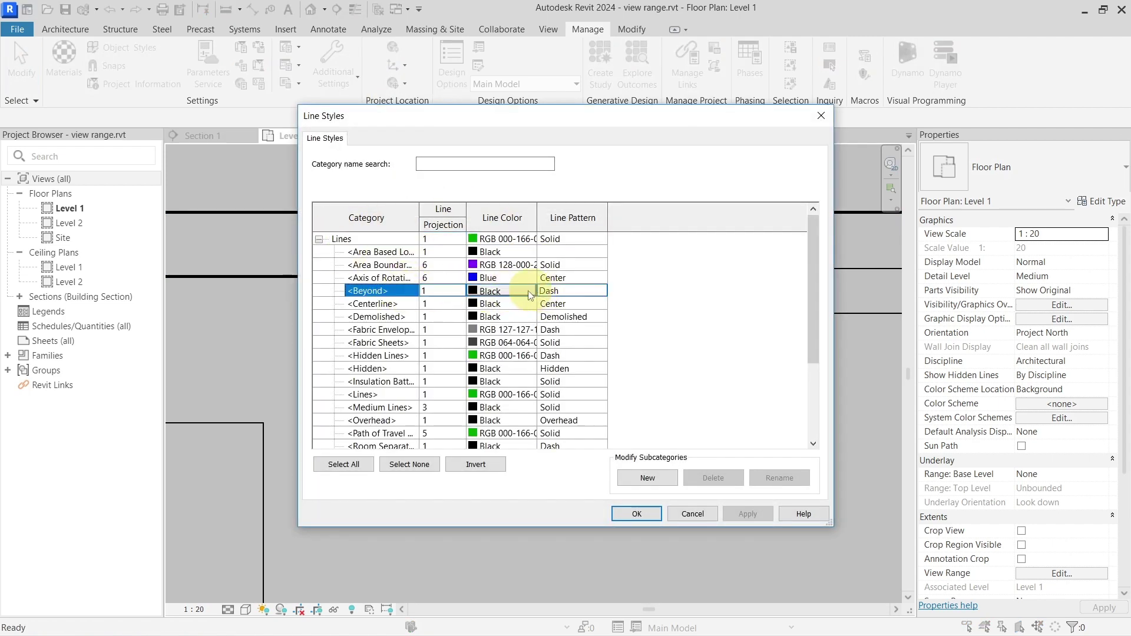
click(497, 291)
click(440, 334)
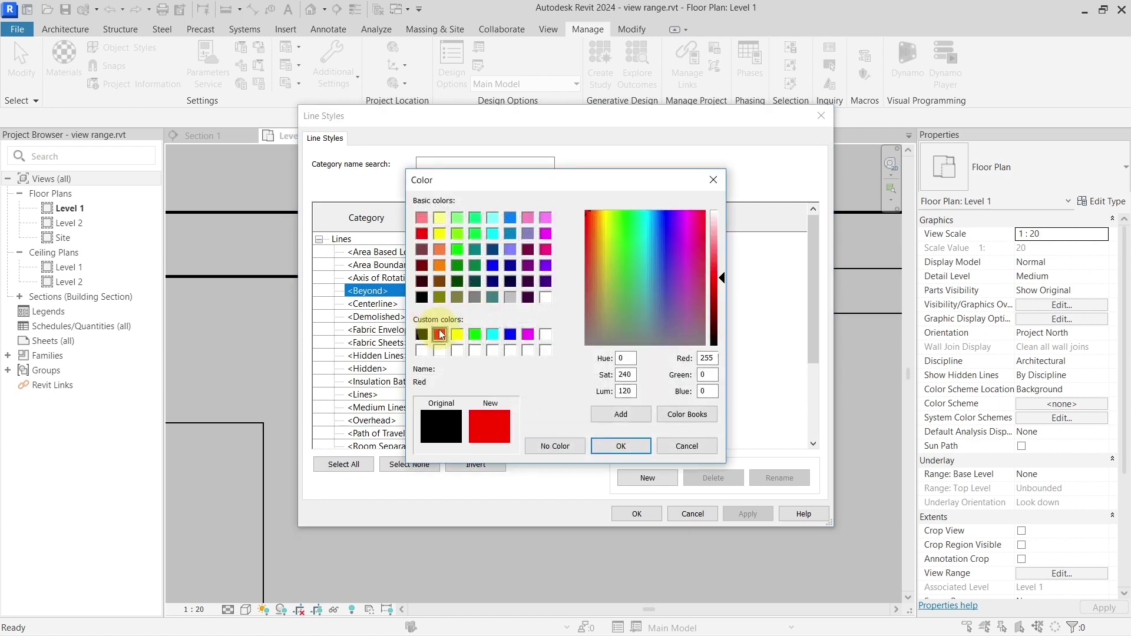
click(621, 446)
click(747, 513)
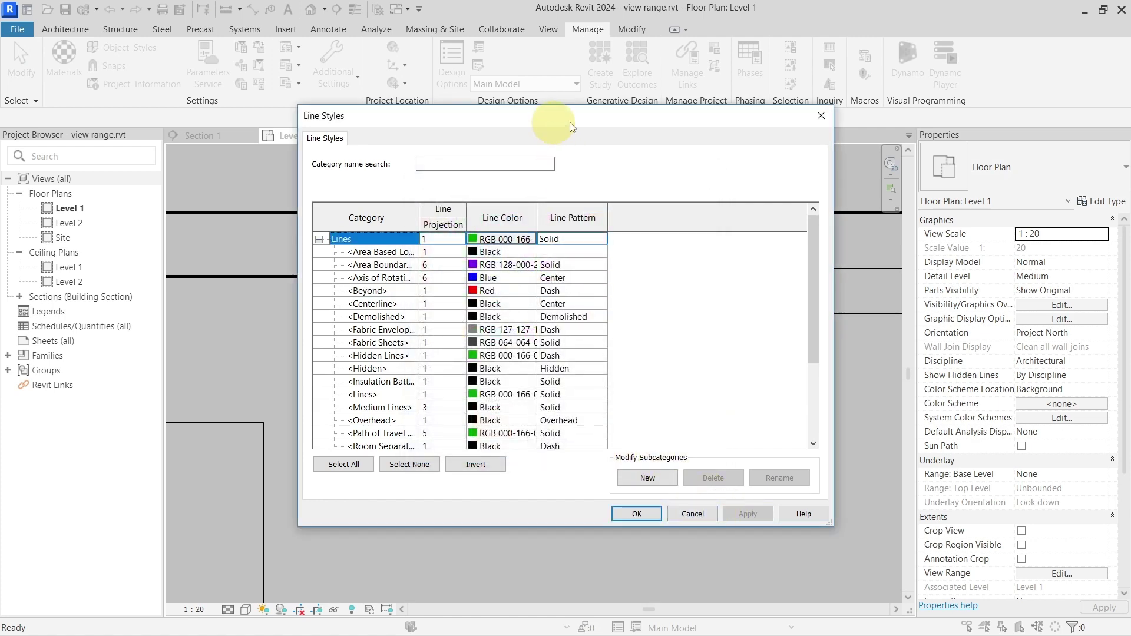
Step: Recolour the <Beyond> line style to black and apply the change
drag(538, 118, 845, 94)
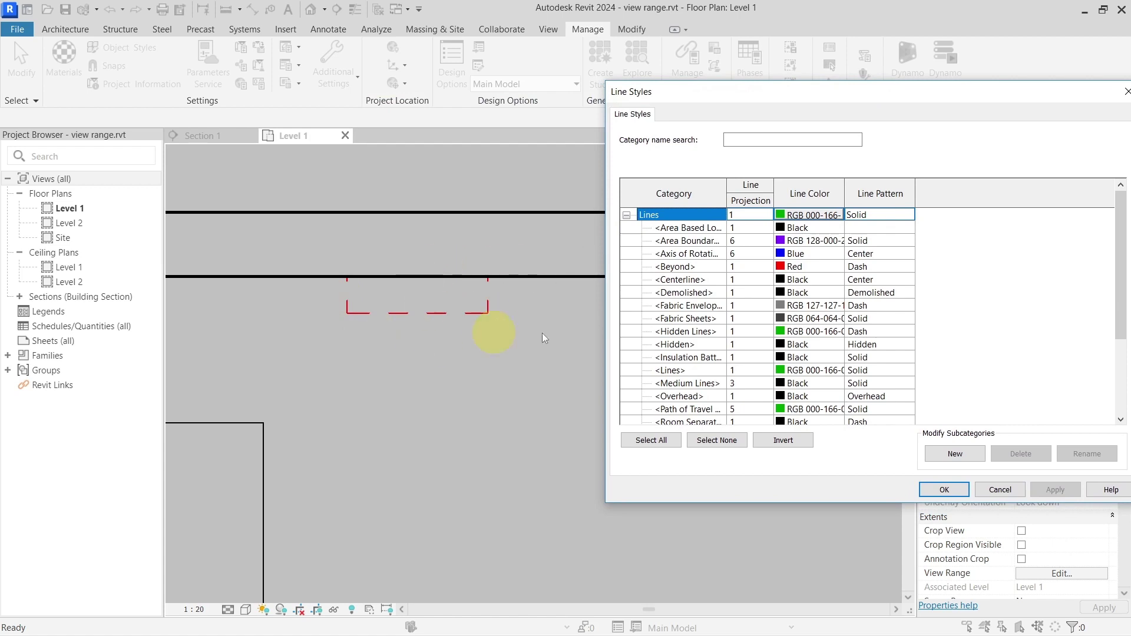
click(830, 268)
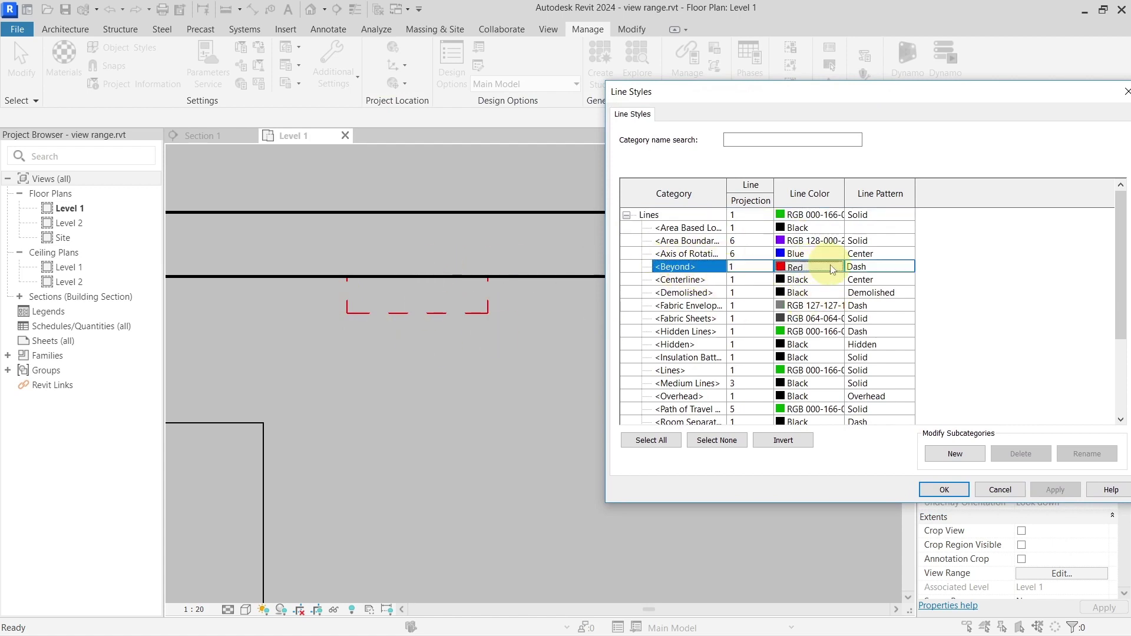
click(830, 268)
click(729, 309)
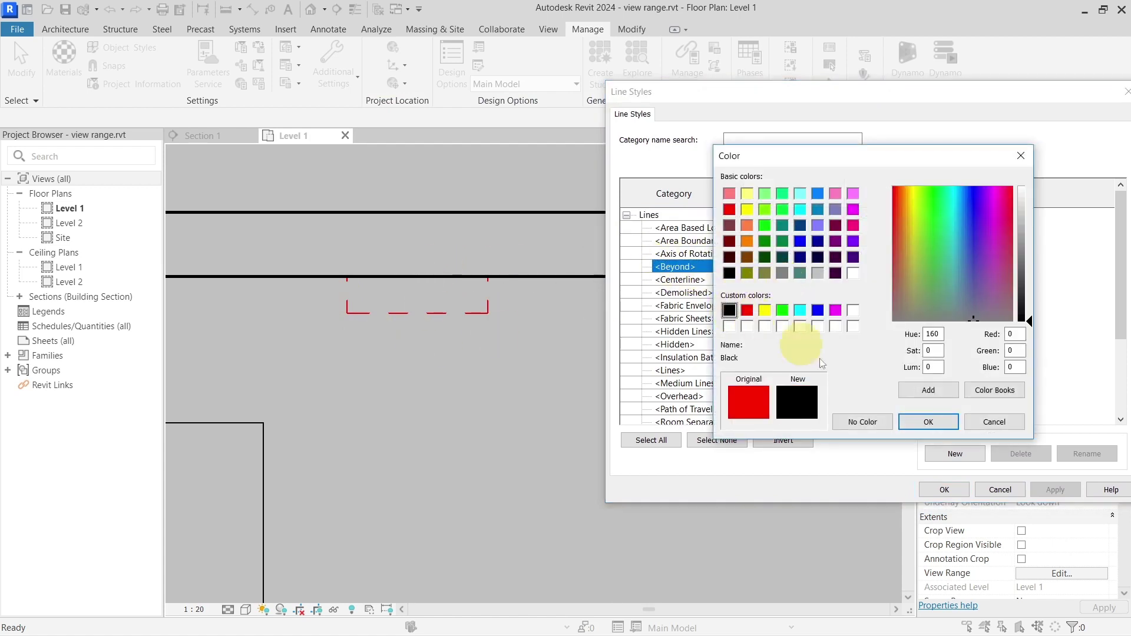
click(913, 423)
click(954, 491)
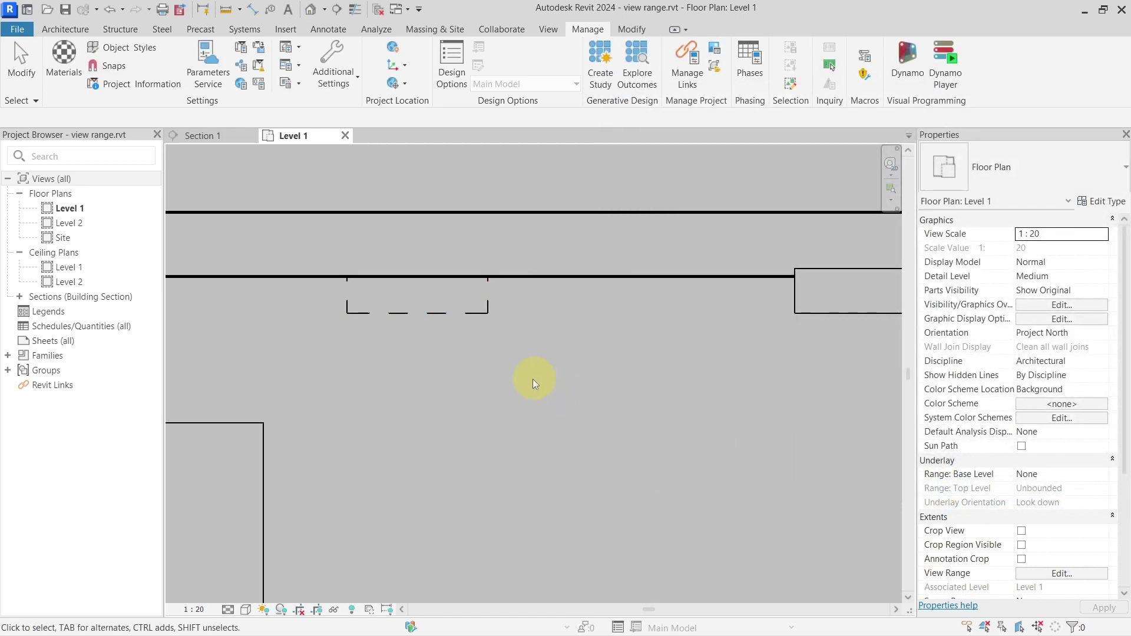
click(201, 609)
Step: Set the Level 1 plan scale to 1 : 50 and frame the Section 1 diagram
click(213, 515)
click(232, 141)
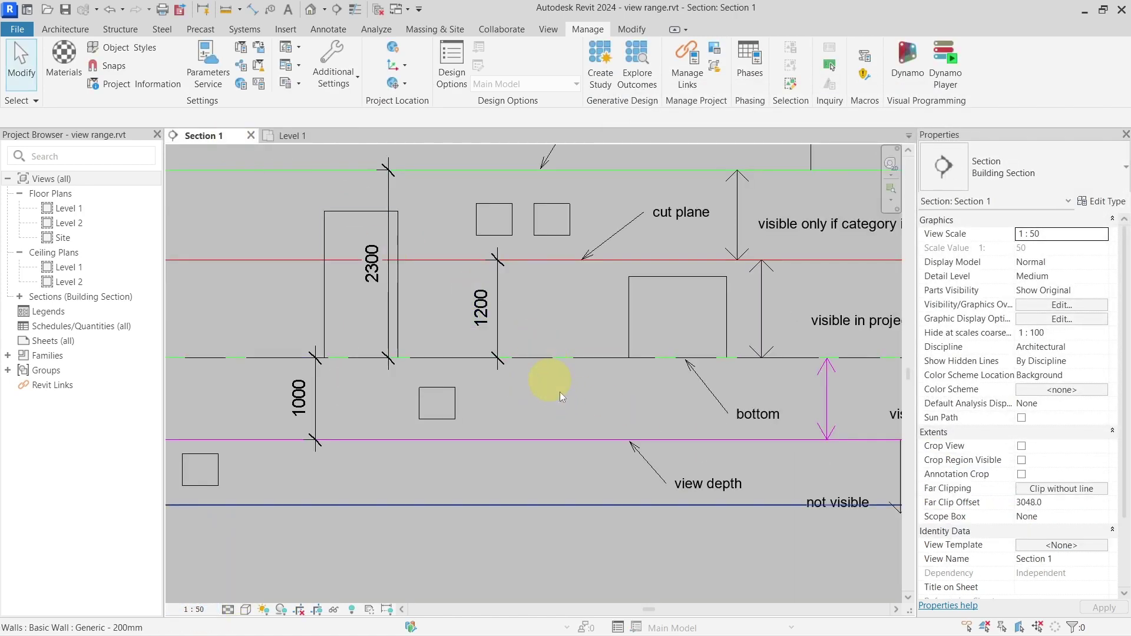
scroll(620, 394, down, 1)
shift+scroll(648, 383, right, 3)
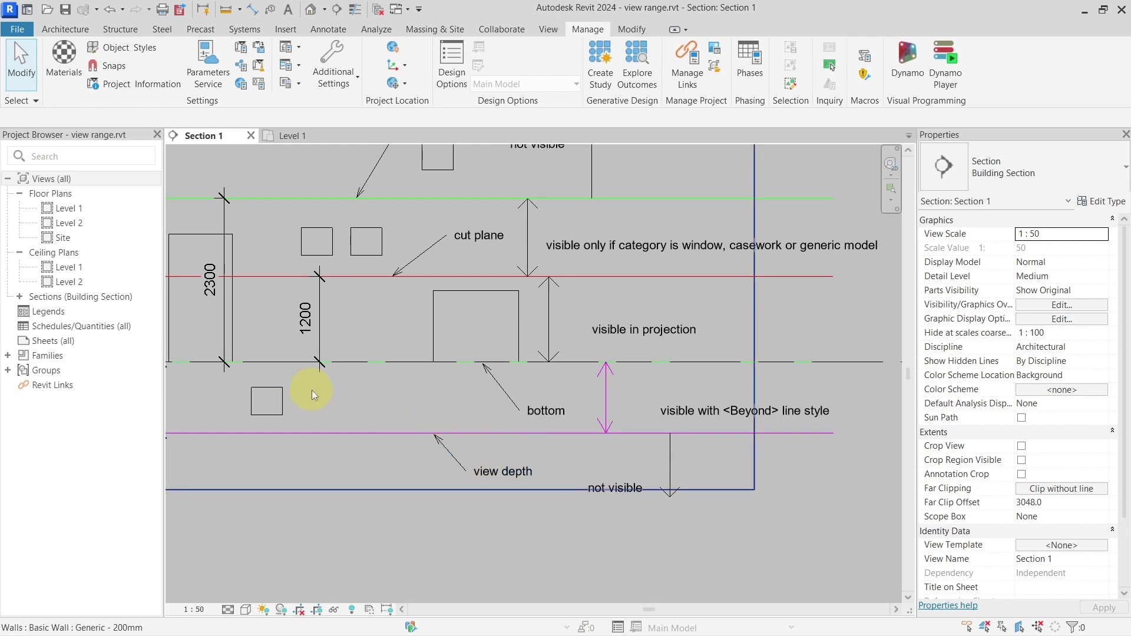
middle_drag(313, 390, 677, 365)
scroll(430, 444, down, 2)
scroll(694, 435, up, 3)
scroll(639, 458, down, 3)
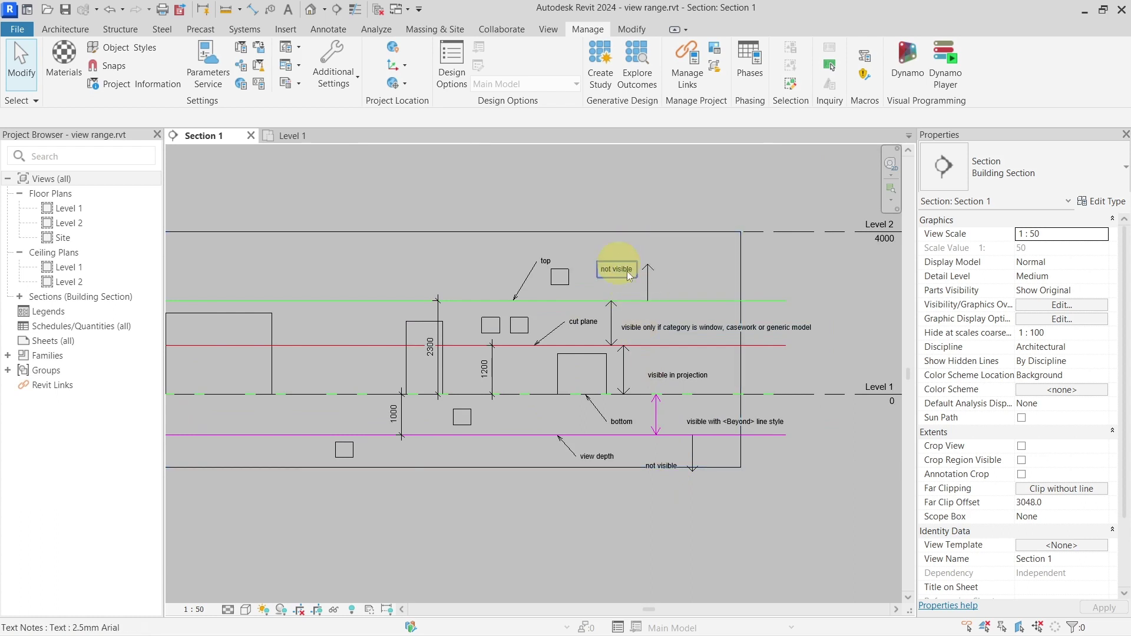
Step: Select the box below the view depth line and check it in the Level 1 plan
click(341, 449)
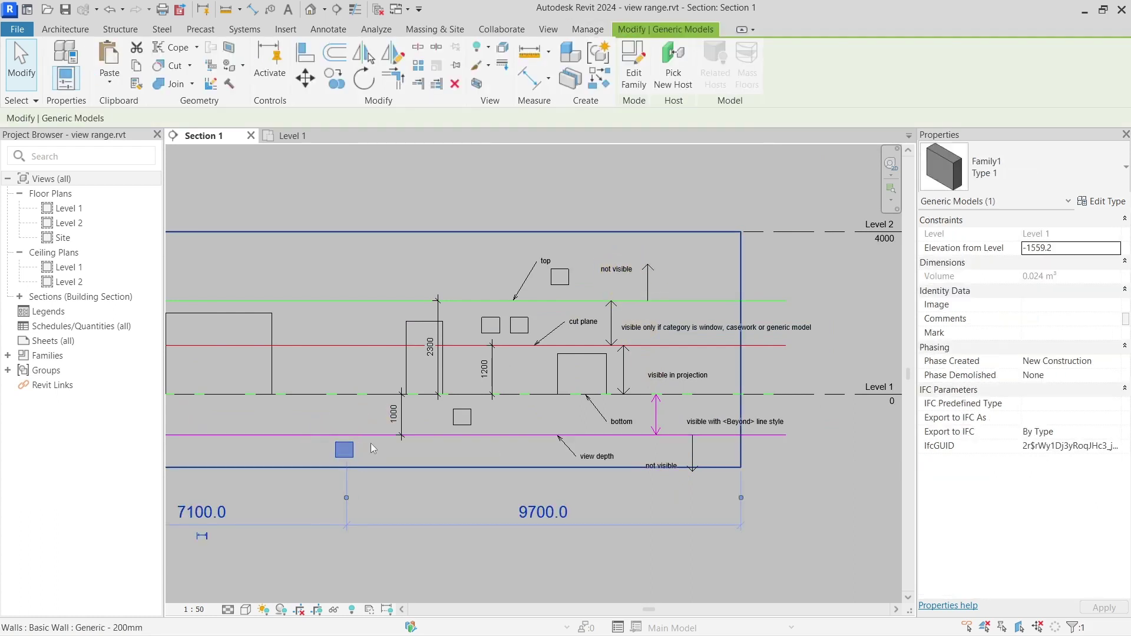
click(328, 140)
scroll(553, 317, down, 5)
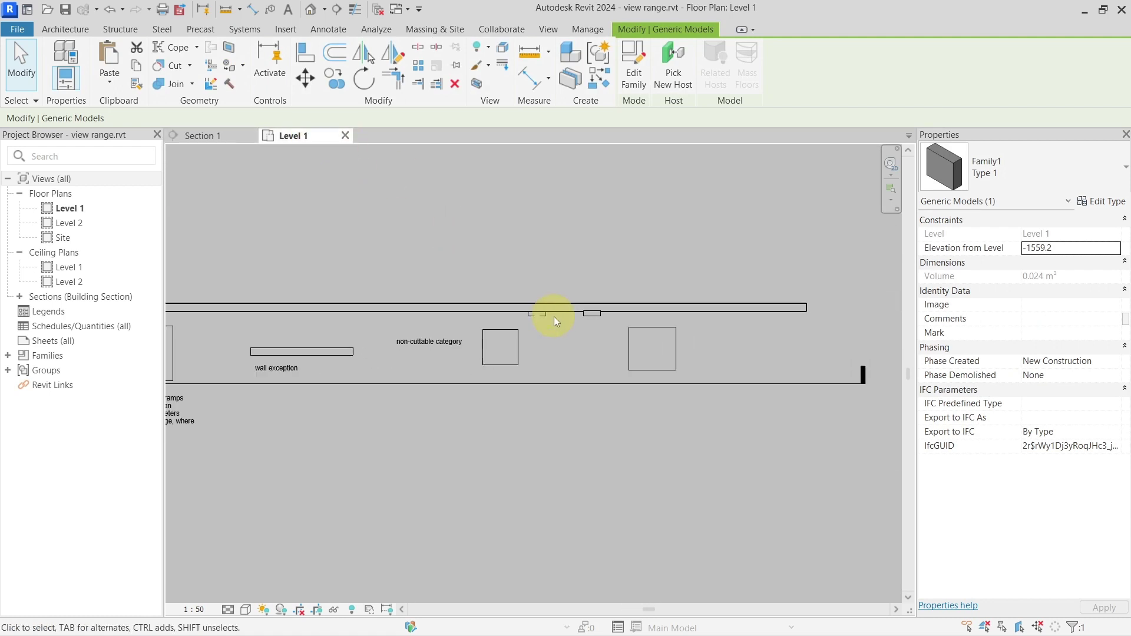
scroll(554, 316, up, 5)
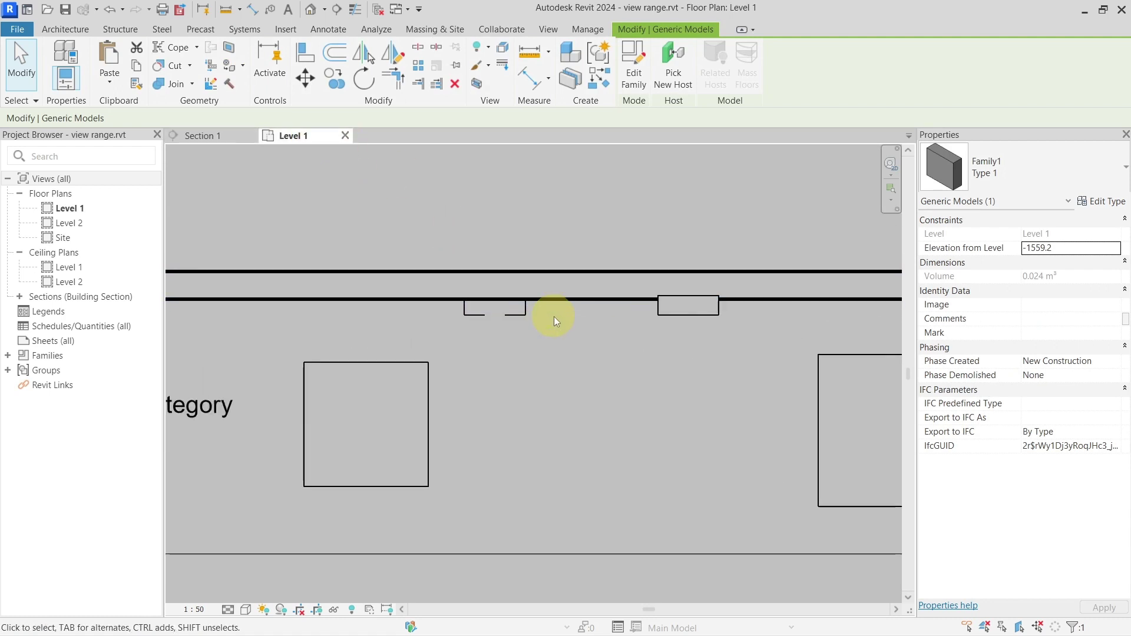
middle_drag(662, 323, 498, 309)
Step: Back in Section 1, select the view depth line and the red cut plane line
click(202, 135)
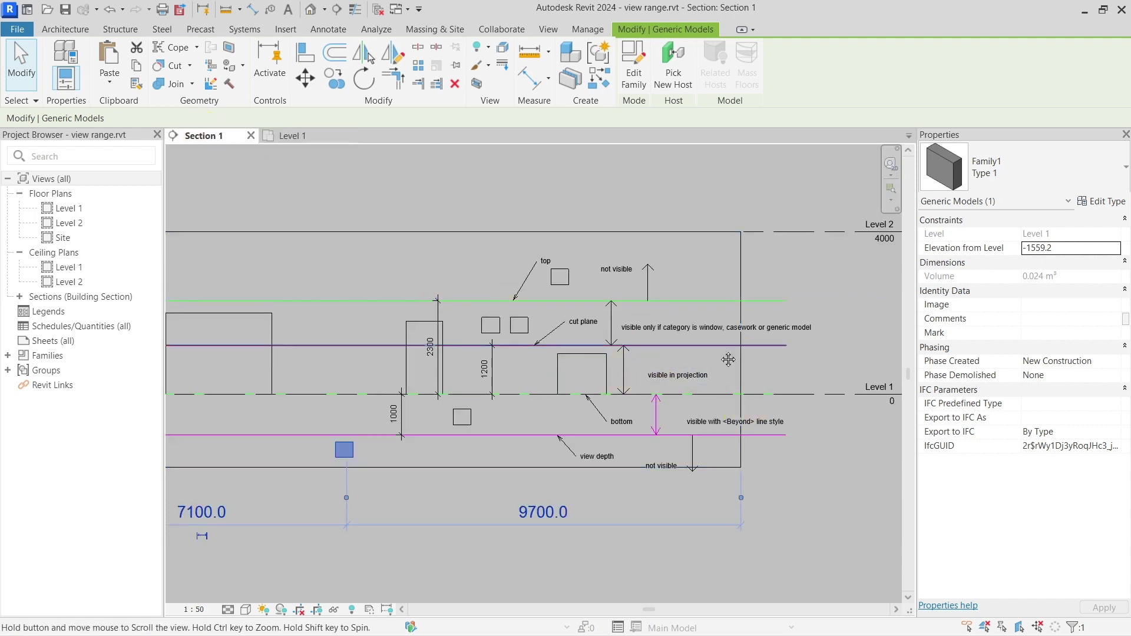
scroll(683, 350, up, 3)
click(714, 458)
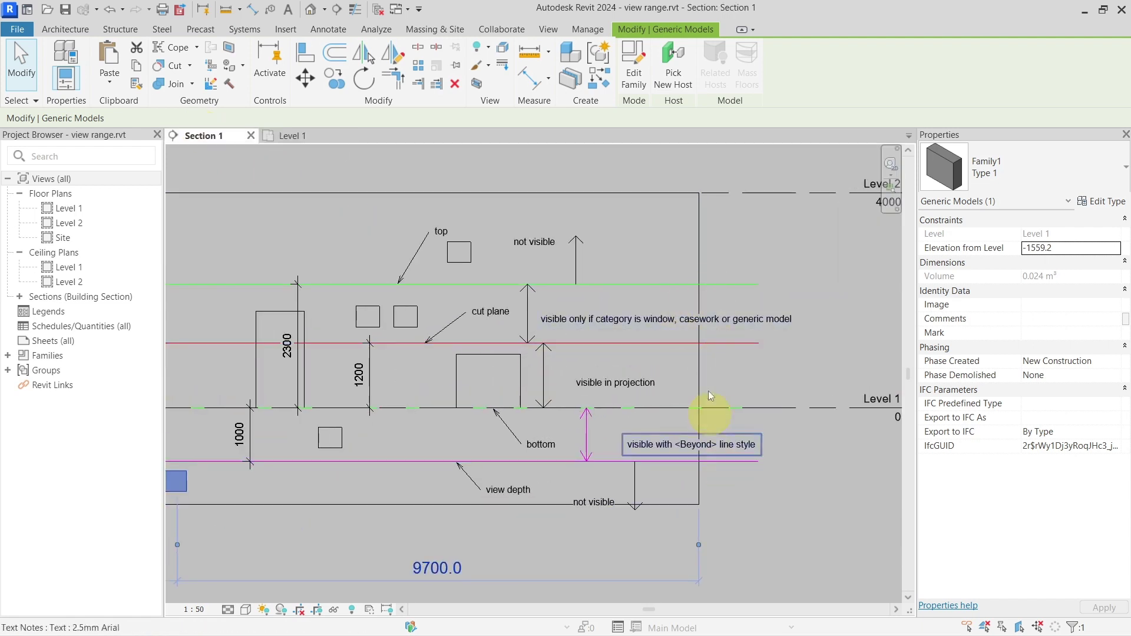
click(580, 341)
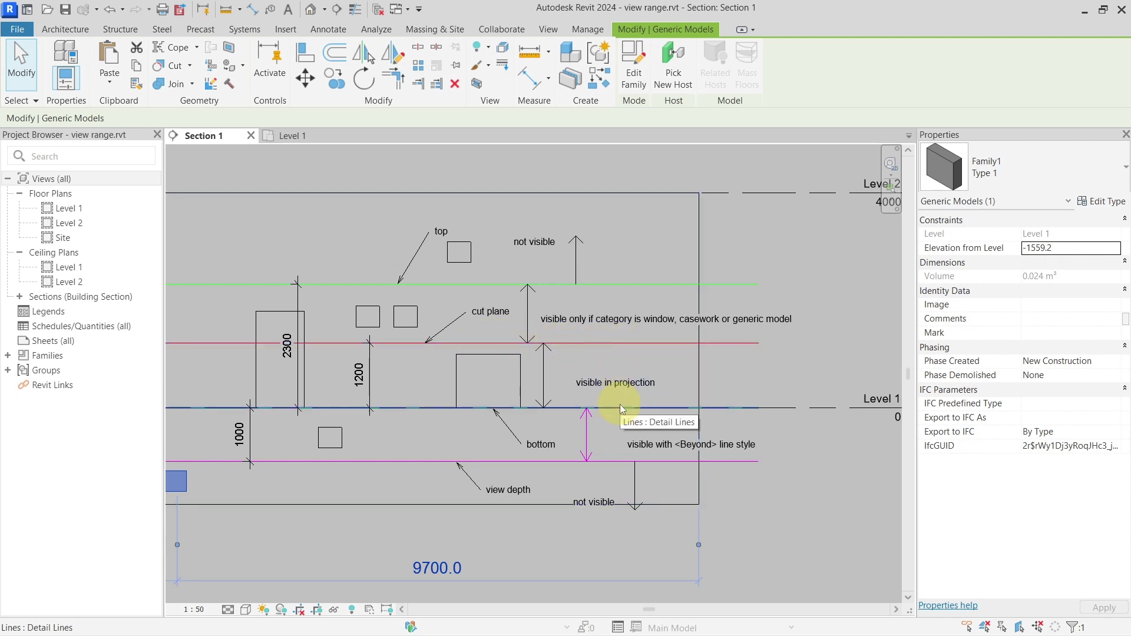
scroll(621, 383, up, 1)
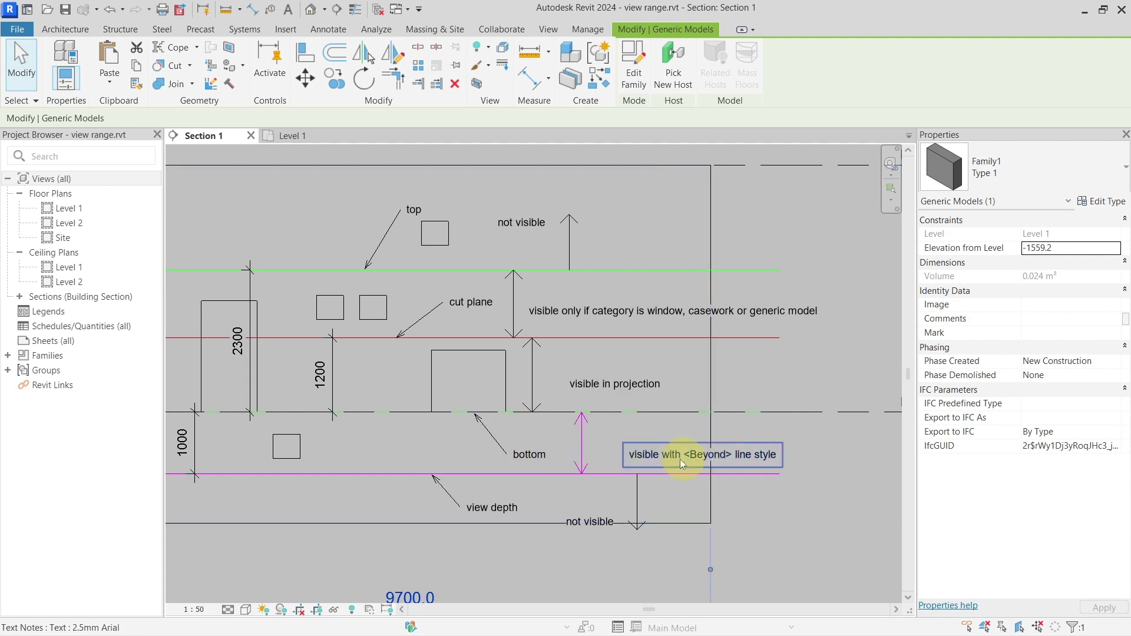
scroll(676, 454, down, 1)
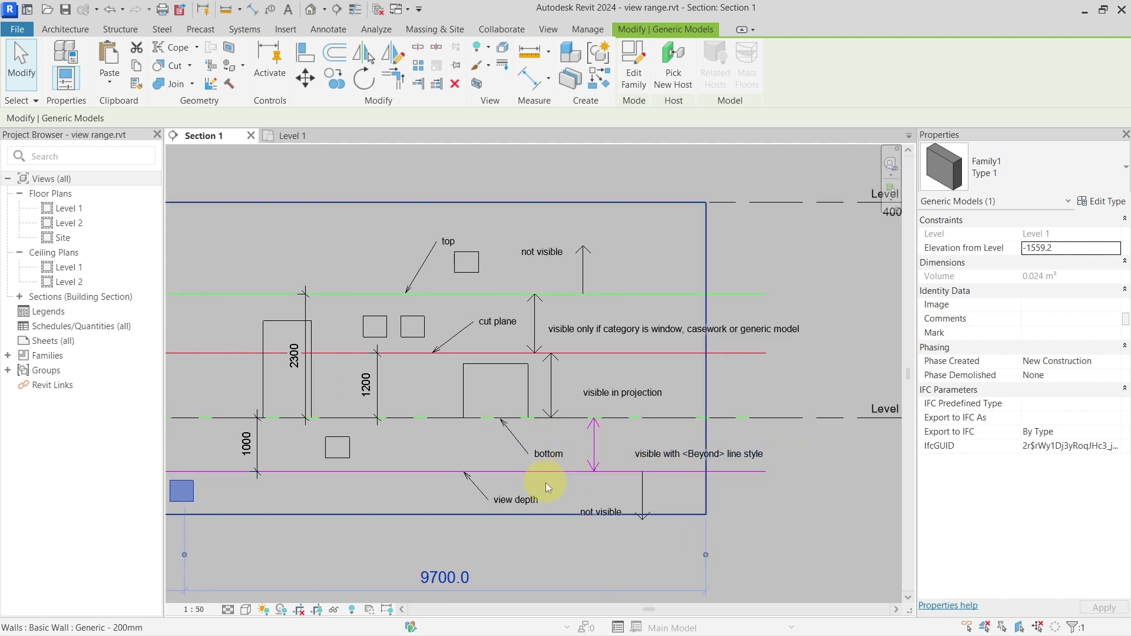
scroll(570, 342, up, 2)
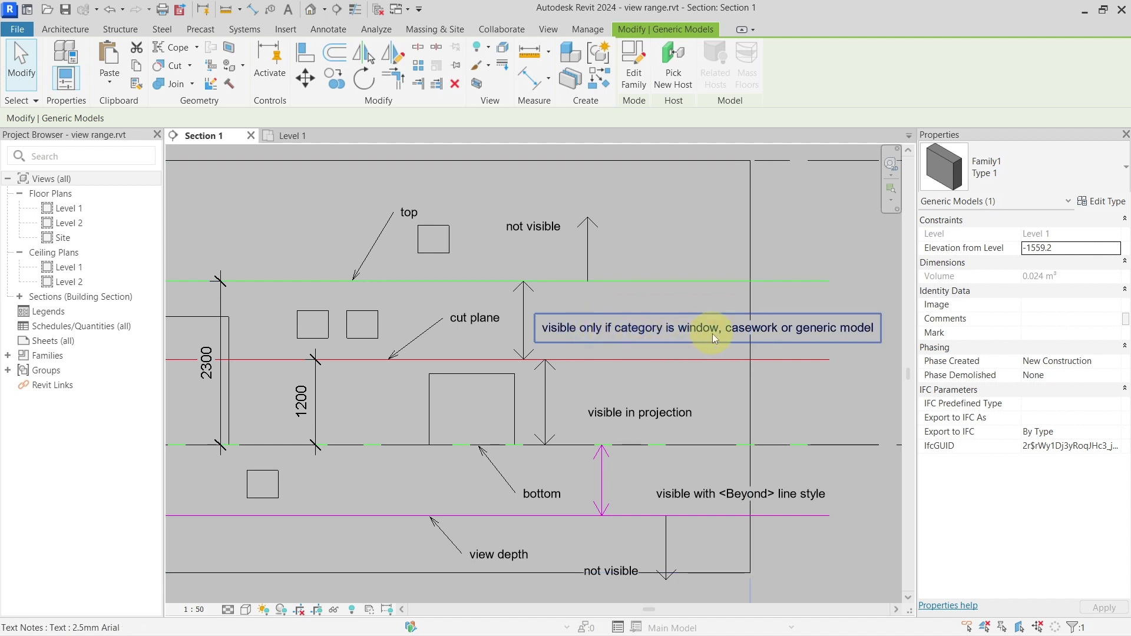
scroll(786, 377, down, 1)
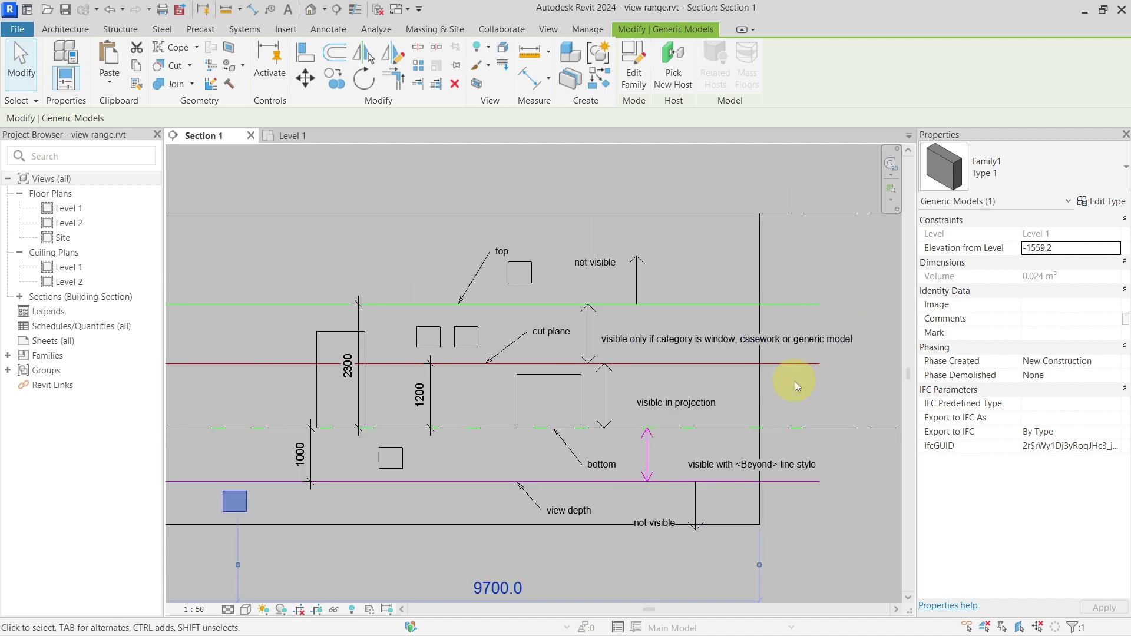
click(783, 382)
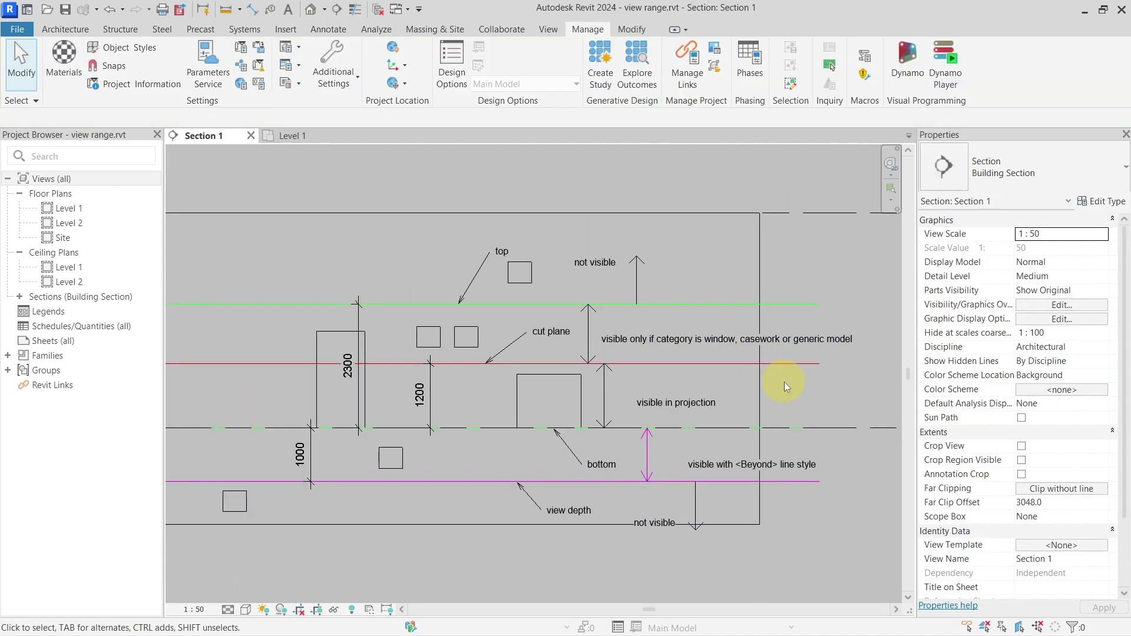
middle_drag(483, 425, 599, 409)
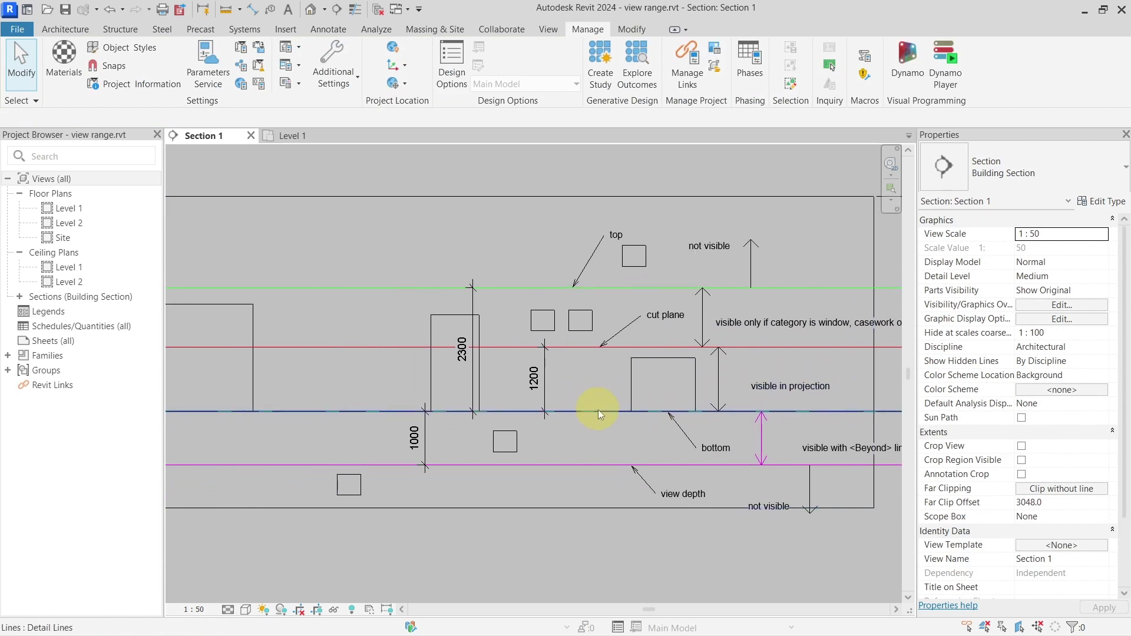
scroll(612, 414, down, 4)
scroll(576, 412, up, 4)
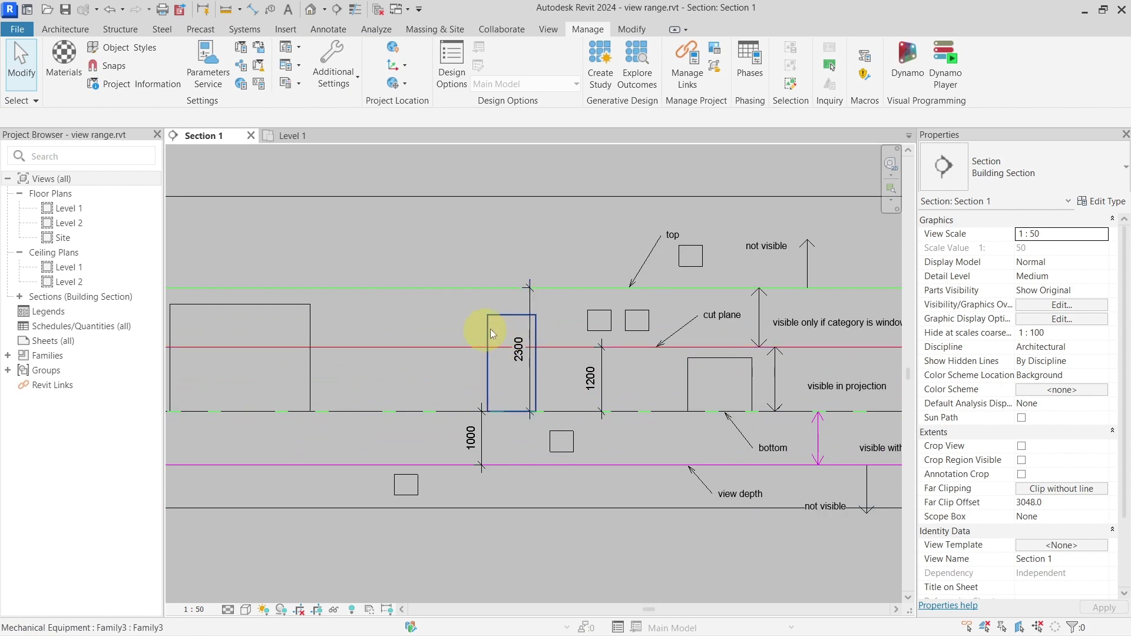
click(297, 136)
Step: Read down the Level 1 non-cuttable categories note to the walls and Family3 equipment box
scroll(506, 323, down, 6)
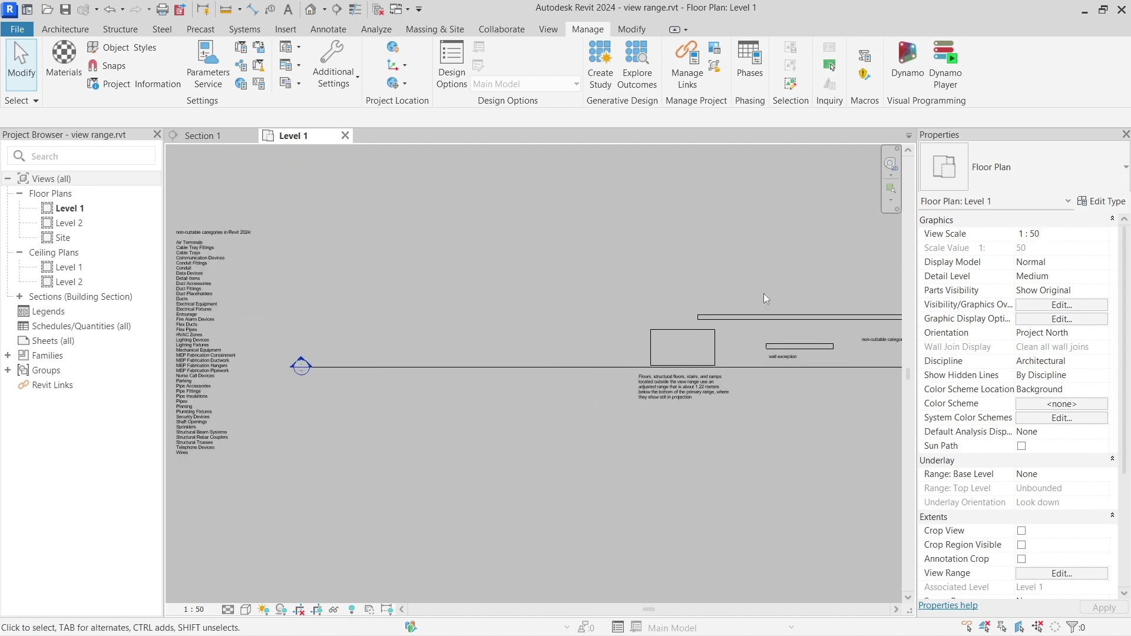
scroll(483, 245, up, 5)
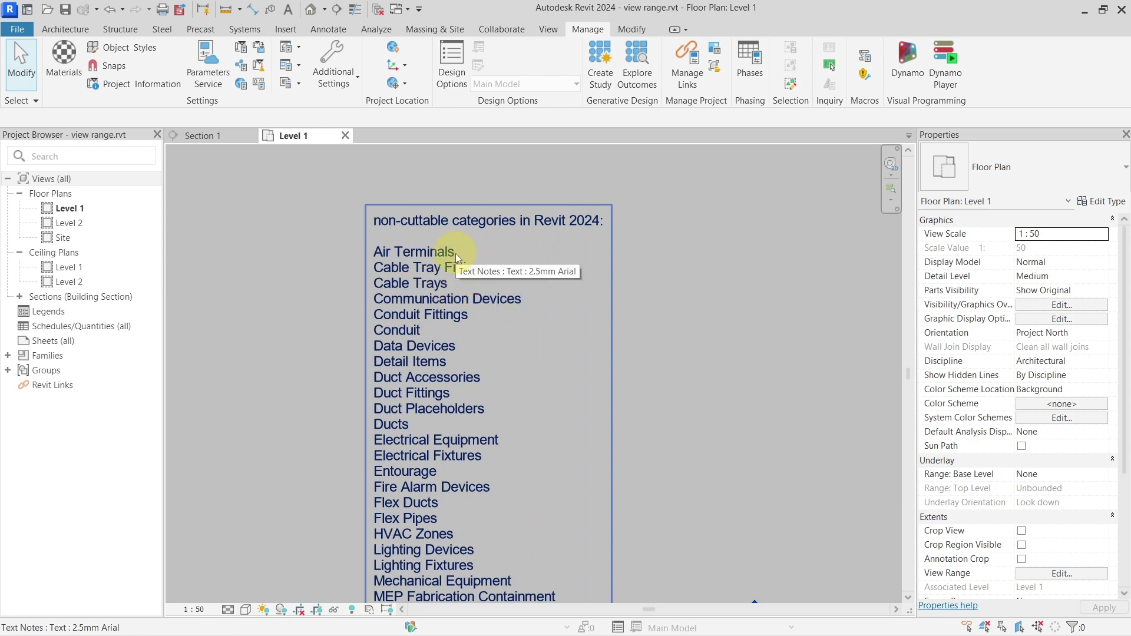
scroll(454, 254, up, 1)
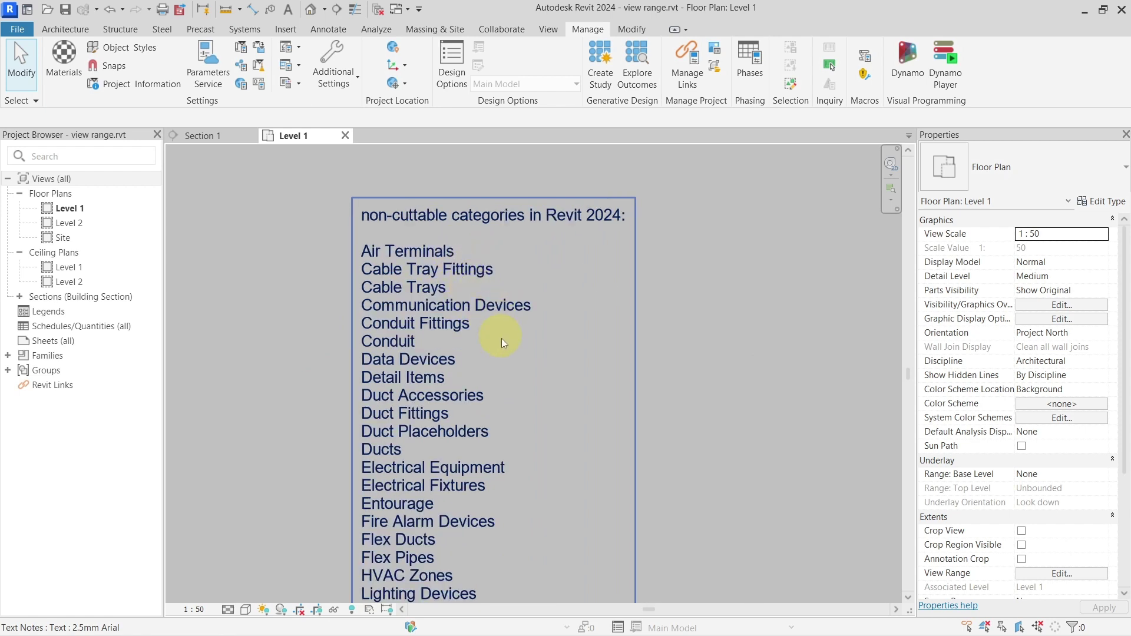
scroll(530, 425, down, 1)
scroll(550, 452, down, 1)
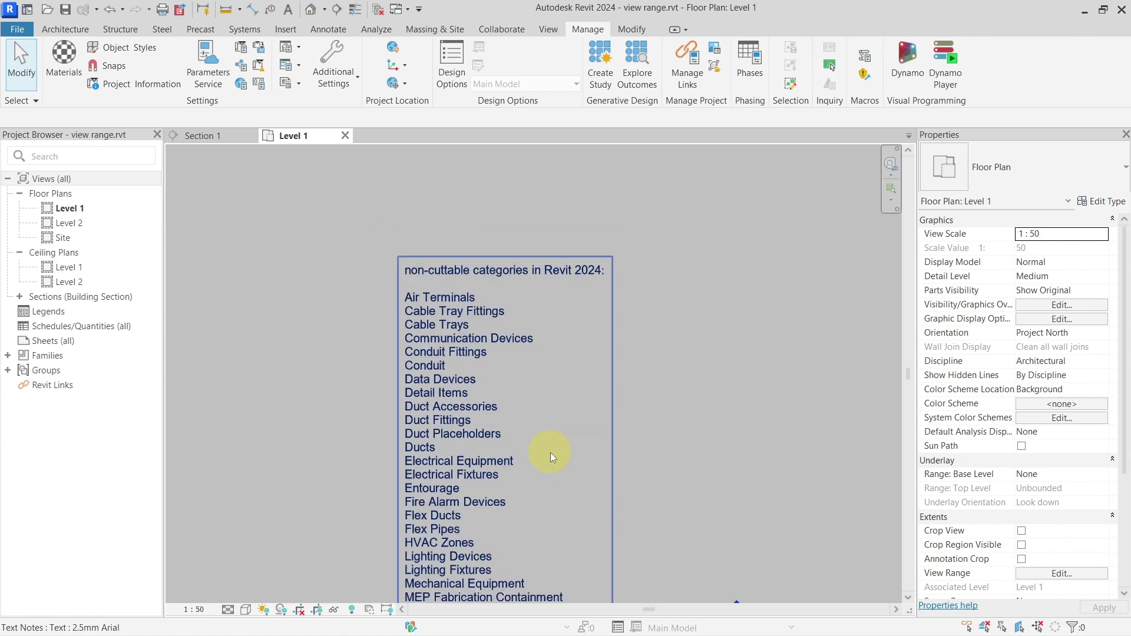
middle_drag(523, 458, 528, 420)
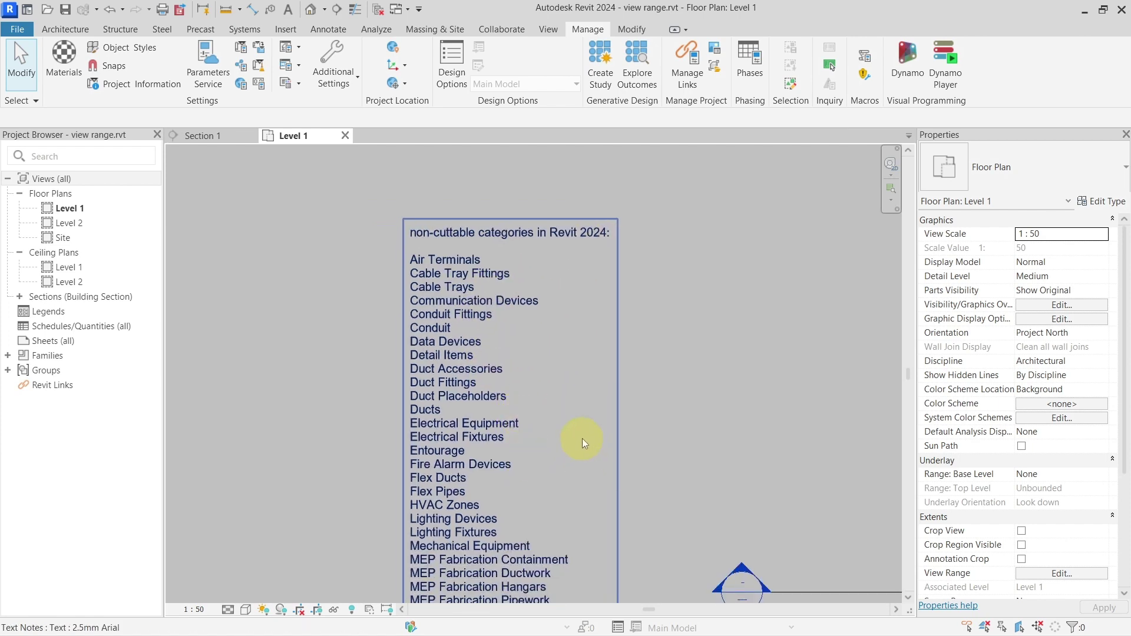
middle_drag(570, 390, 578, 191)
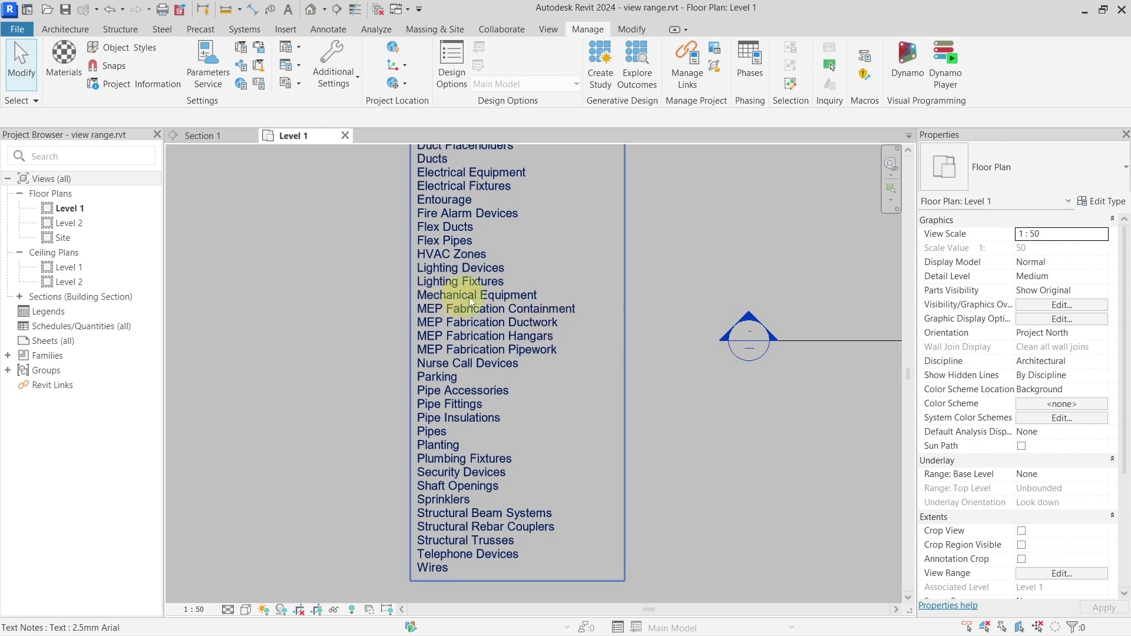
scroll(526, 299, down, 3)
middle_drag(685, 295, 253, 316)
scroll(518, 312, up, 4)
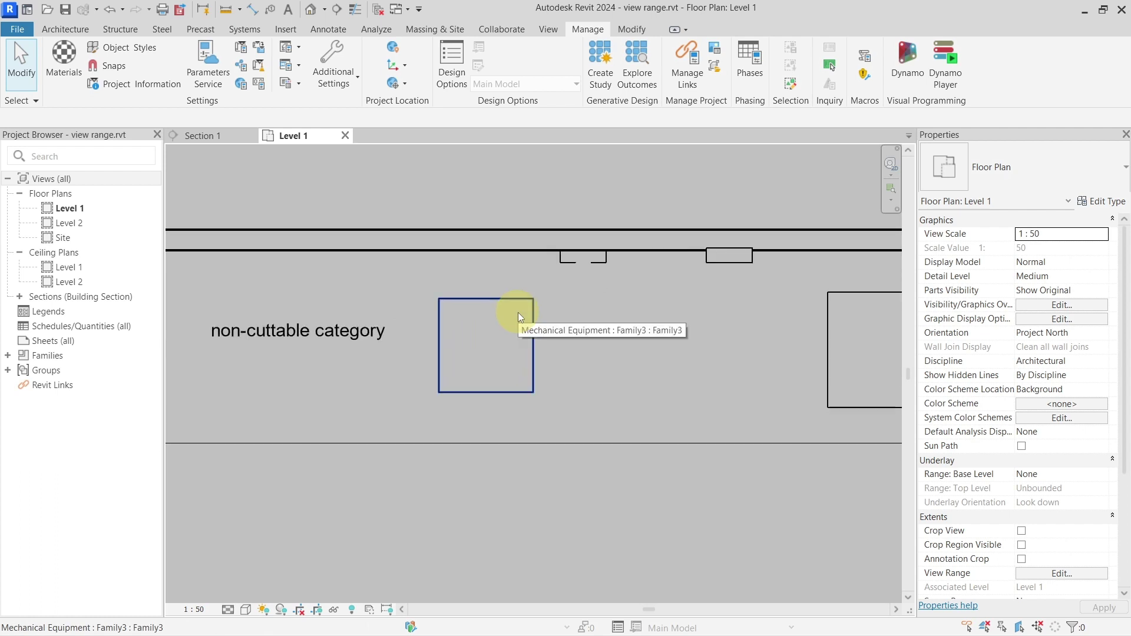
Step: Inspect the Family3 mechanical equipment box in Level 1 and Section 1, then open Object Styles
click(518, 312)
click(973, 203)
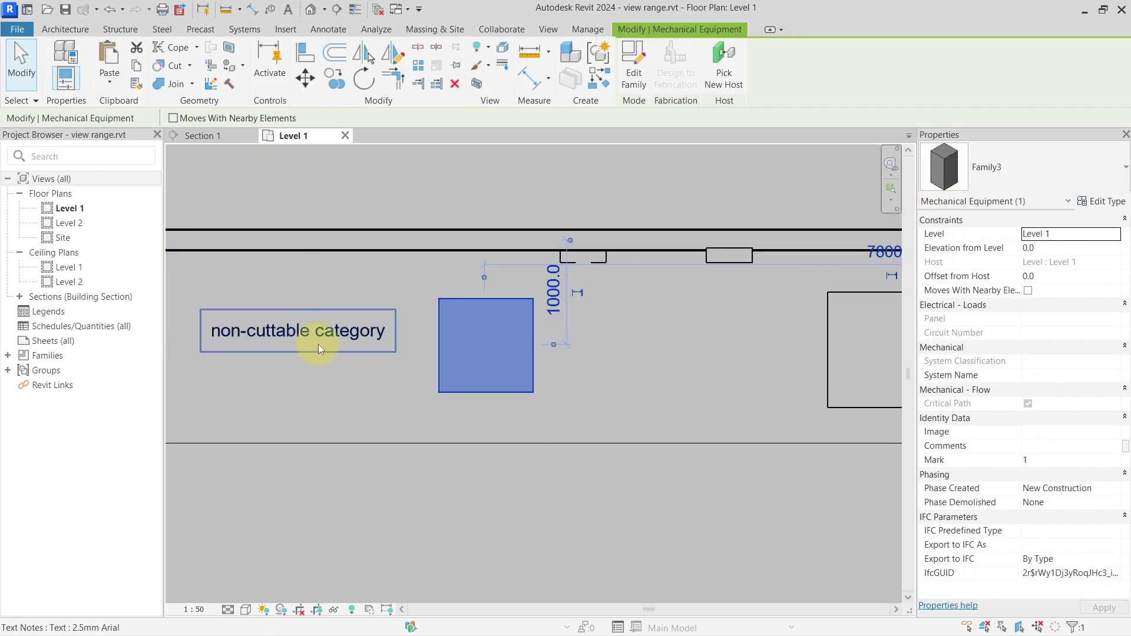
click(224, 137)
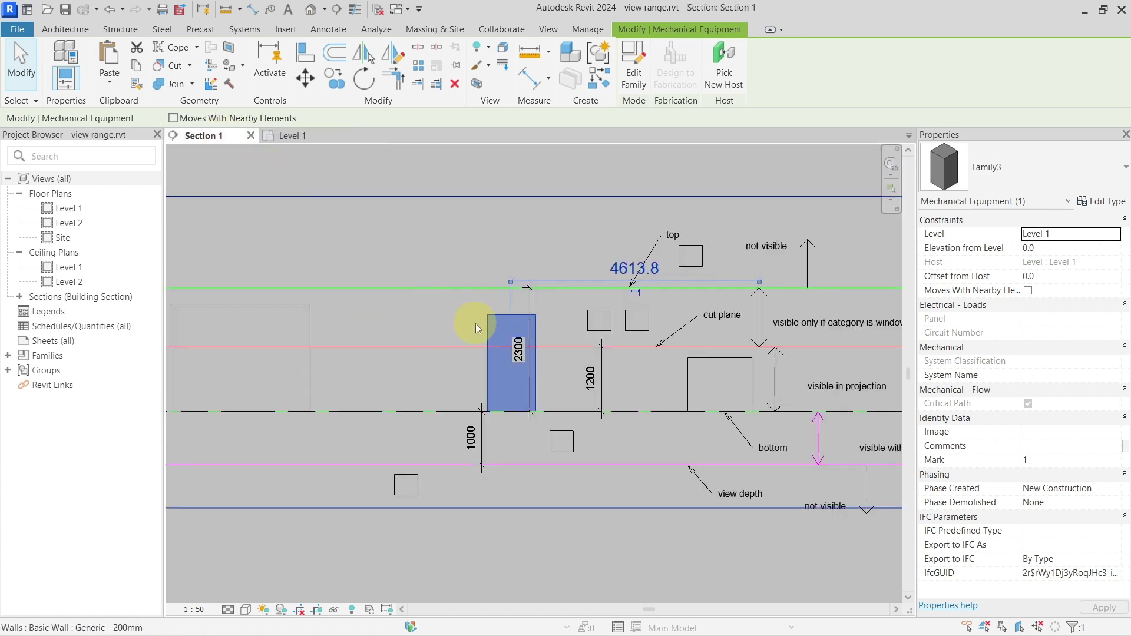
scroll(563, 351, up, 3)
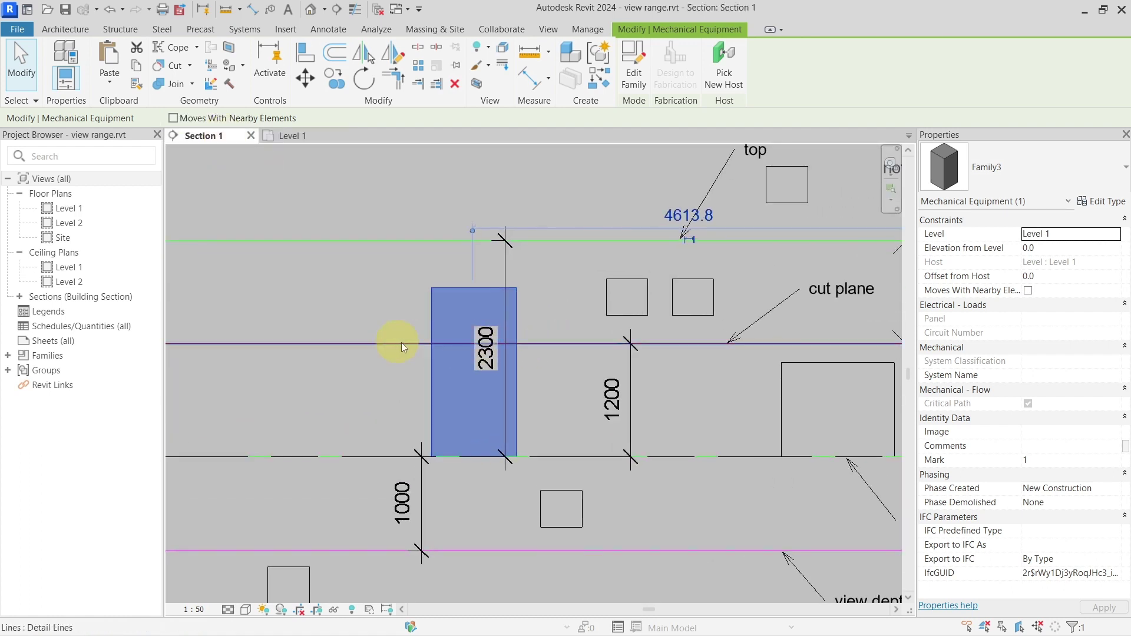
click(318, 142)
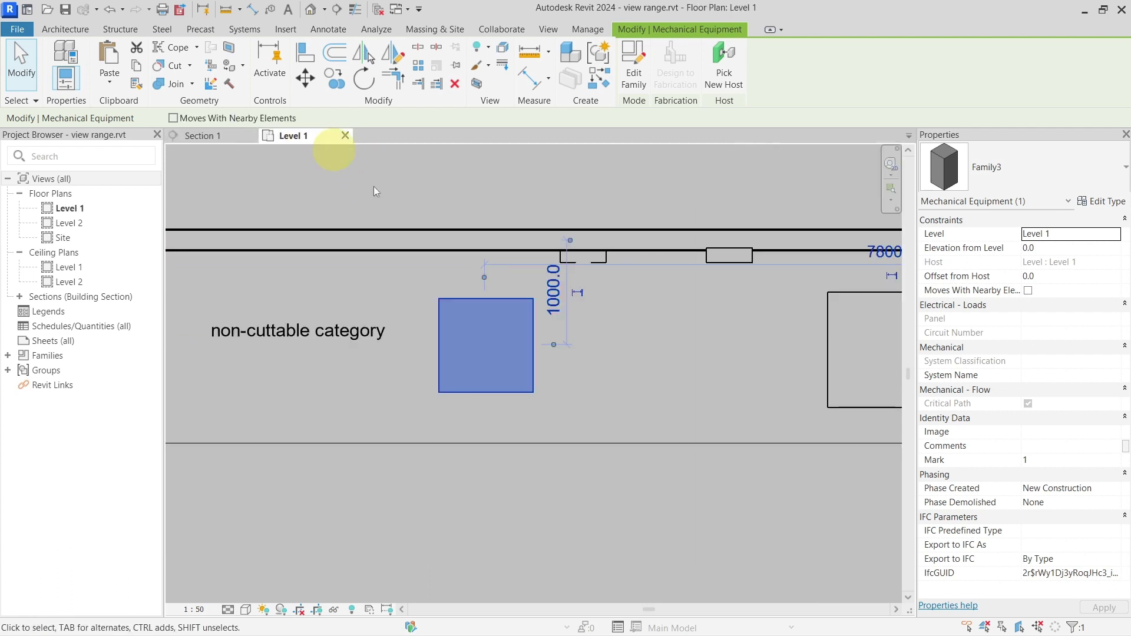
click(419, 302)
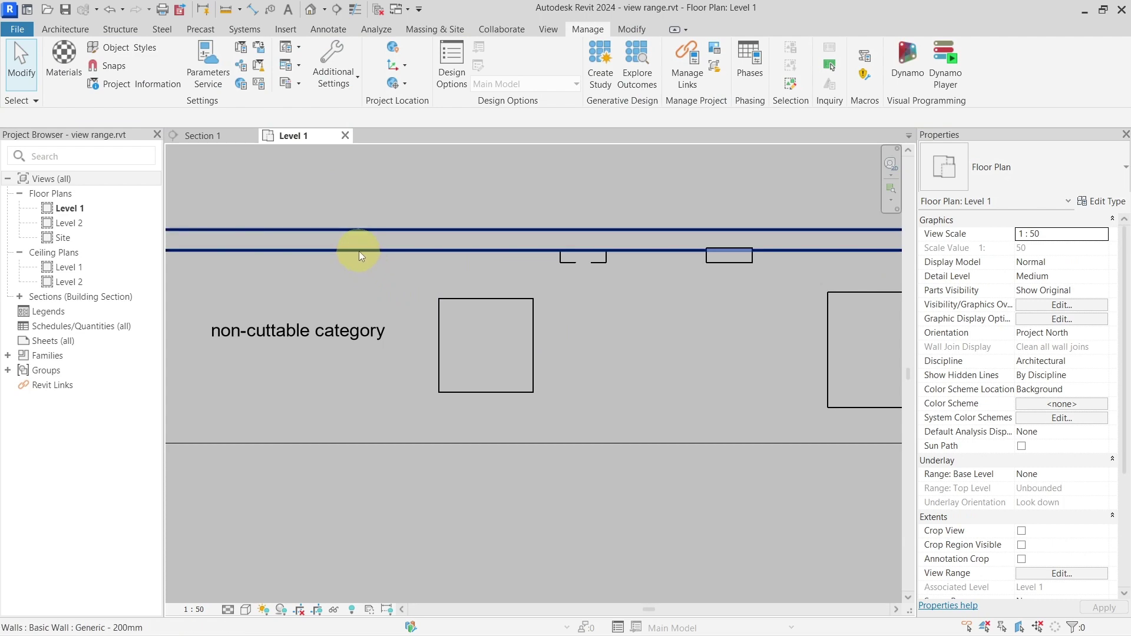
click(143, 47)
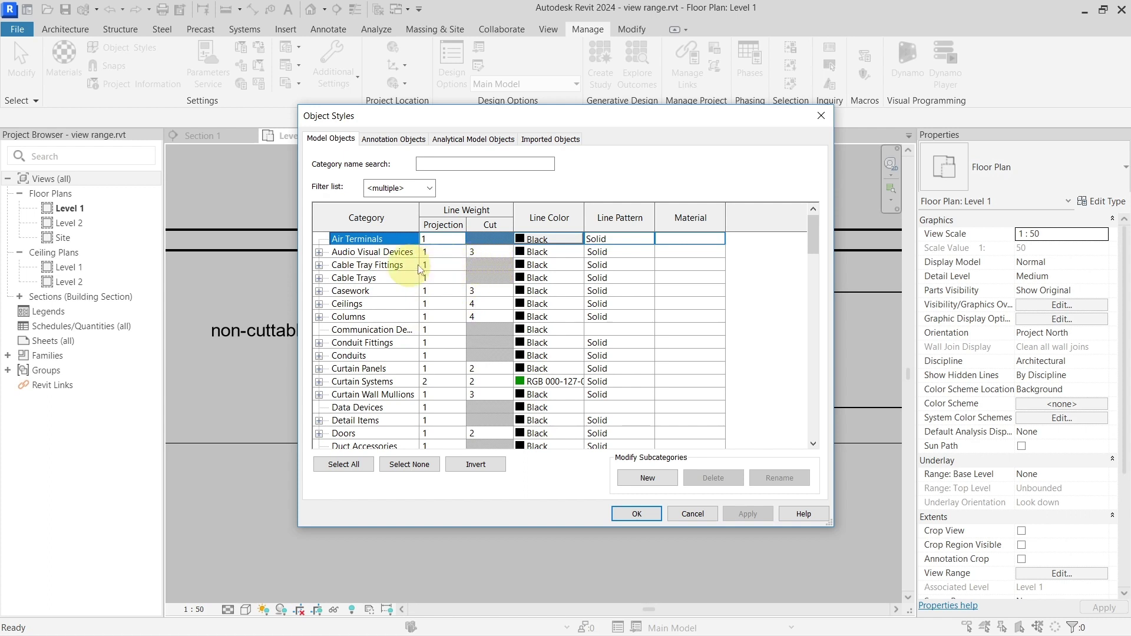
Step: Close Object Styles after reviewing the categories lacking a Cut line weight
click(821, 115)
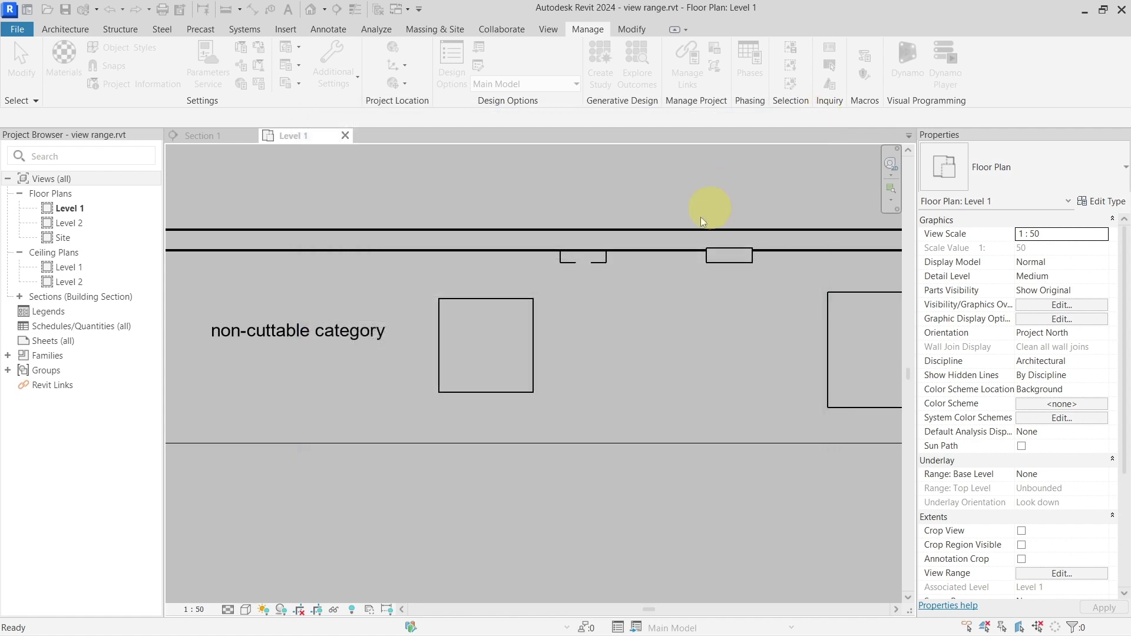
Step: Locate the wall-exception wall in Level 1 and check it in Section 1
scroll(581, 303, down, 2)
middle_drag(518, 327, 700, 316)
middle_drag(334, 292, 507, 291)
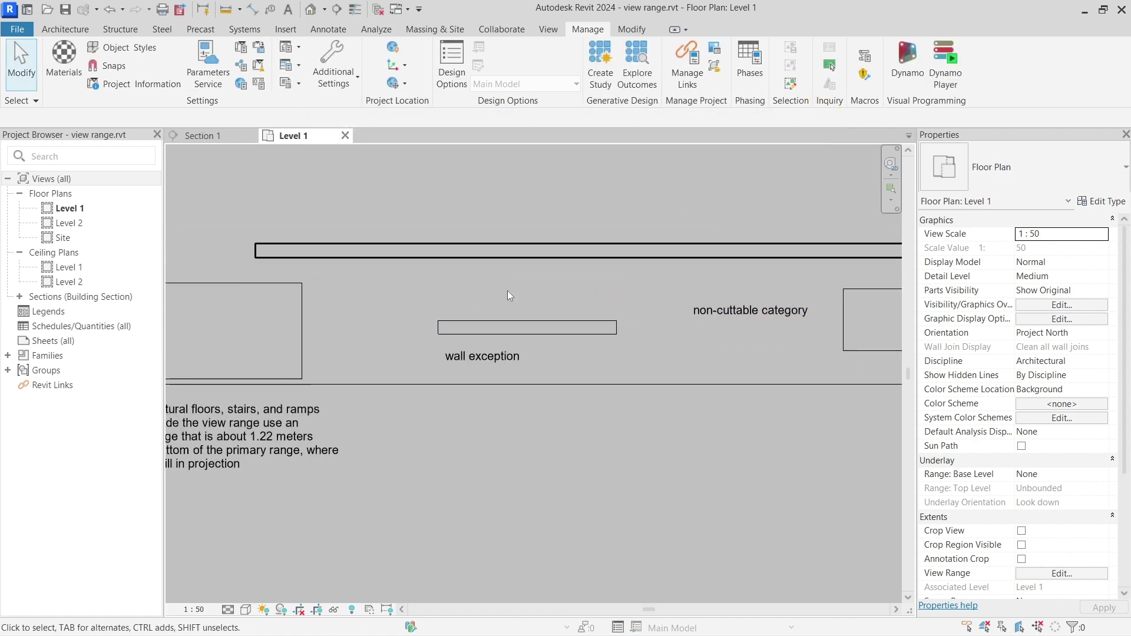
scroll(507, 291, up, 2)
middle_drag(585, 406, 454, 358)
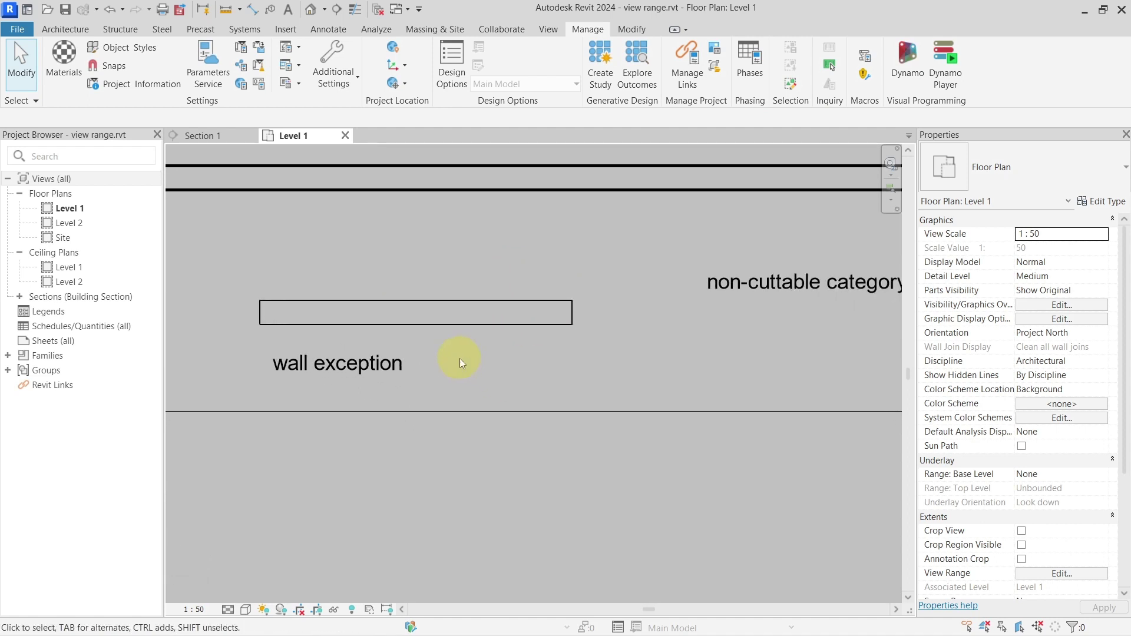
click(415, 306)
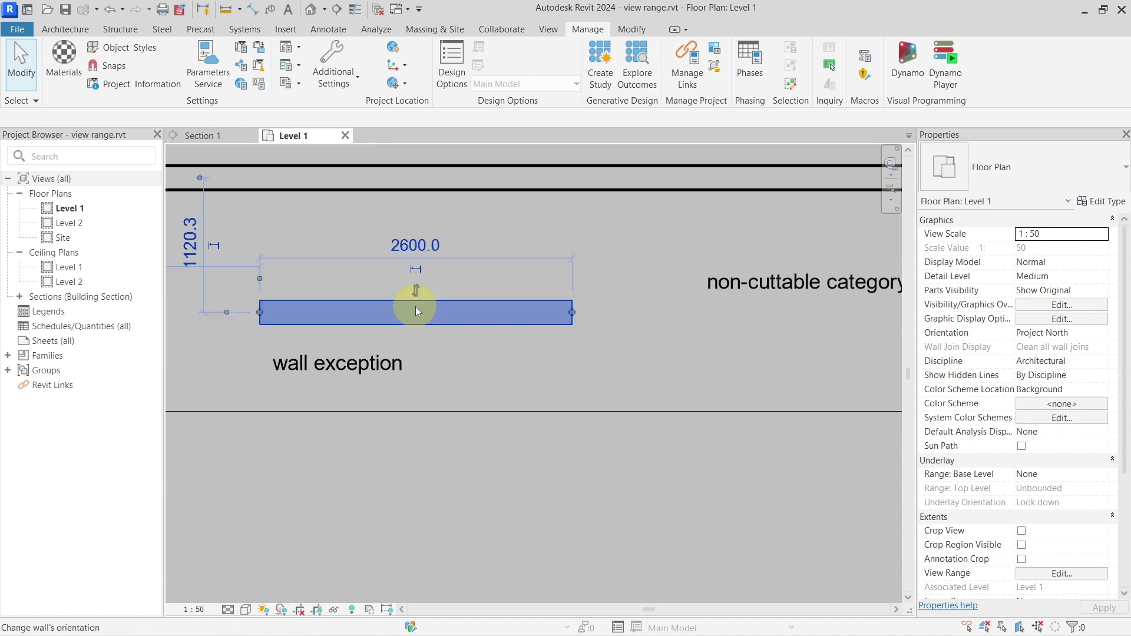
click(216, 137)
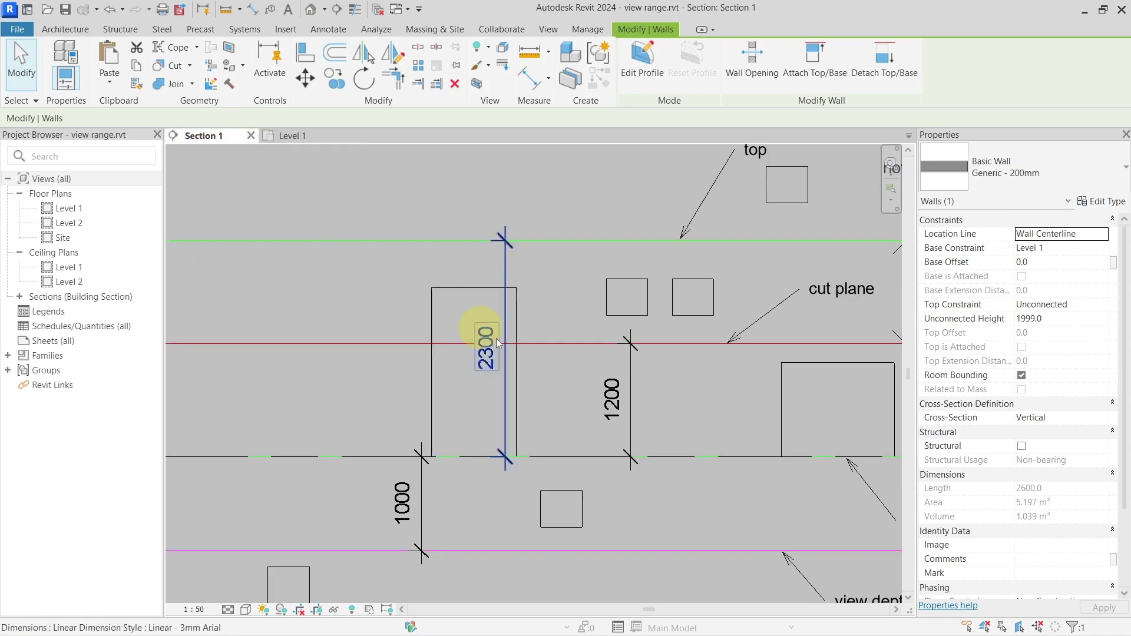
middle_drag(359, 373, 608, 366)
scroll(608, 365, up, 3)
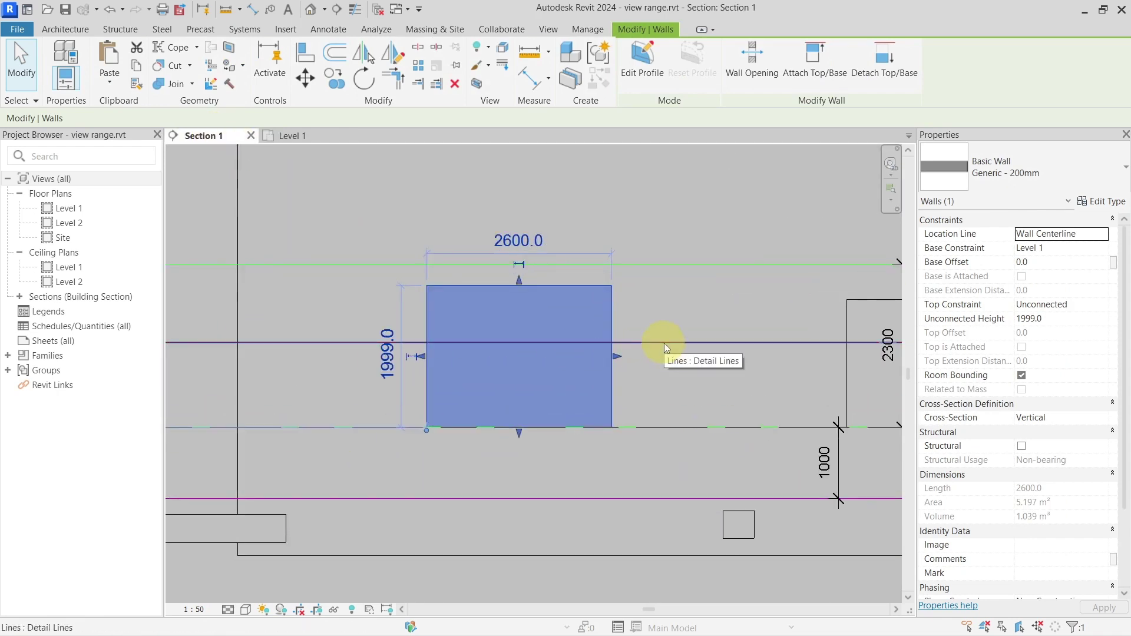
click(316, 139)
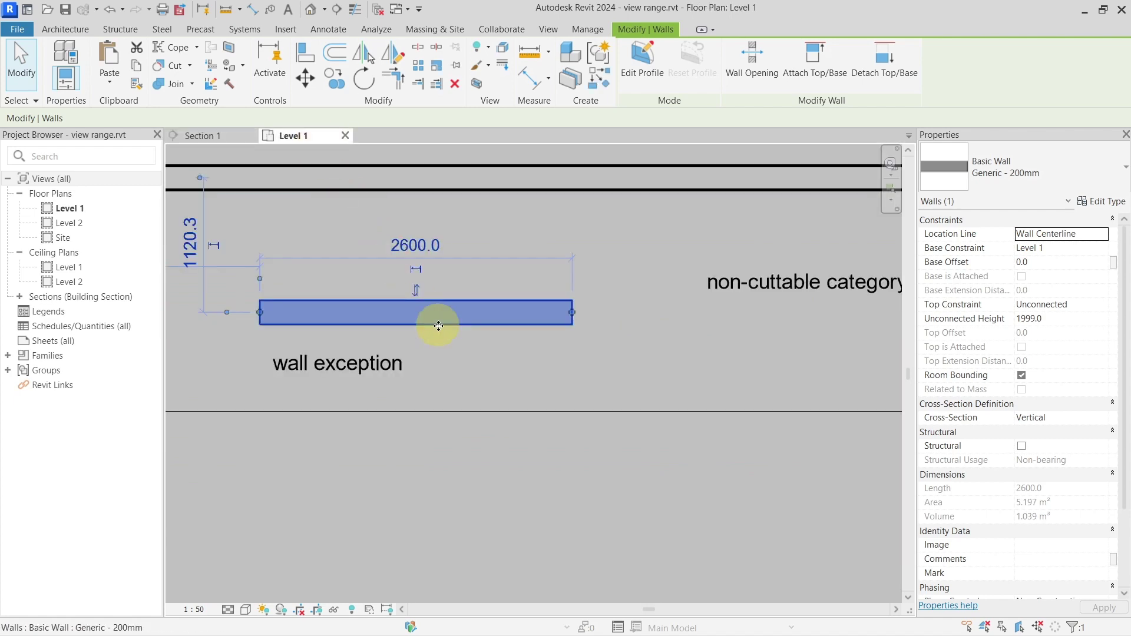
click(493, 347)
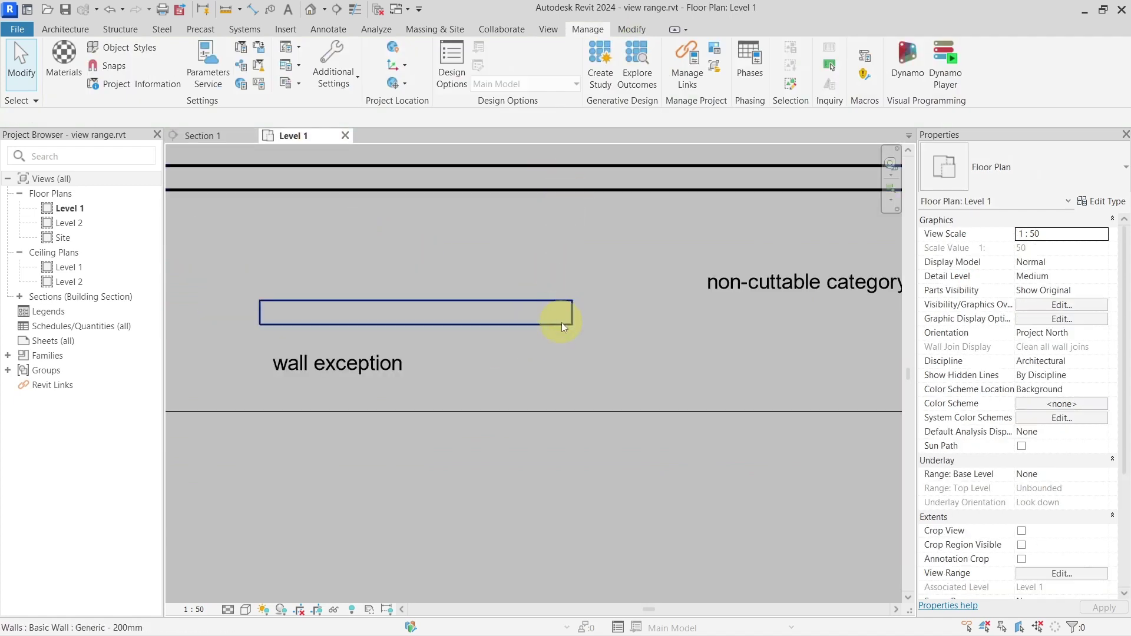
Step: Set the wall's Unconnected Height to 2000, then to 1500
click(473, 324)
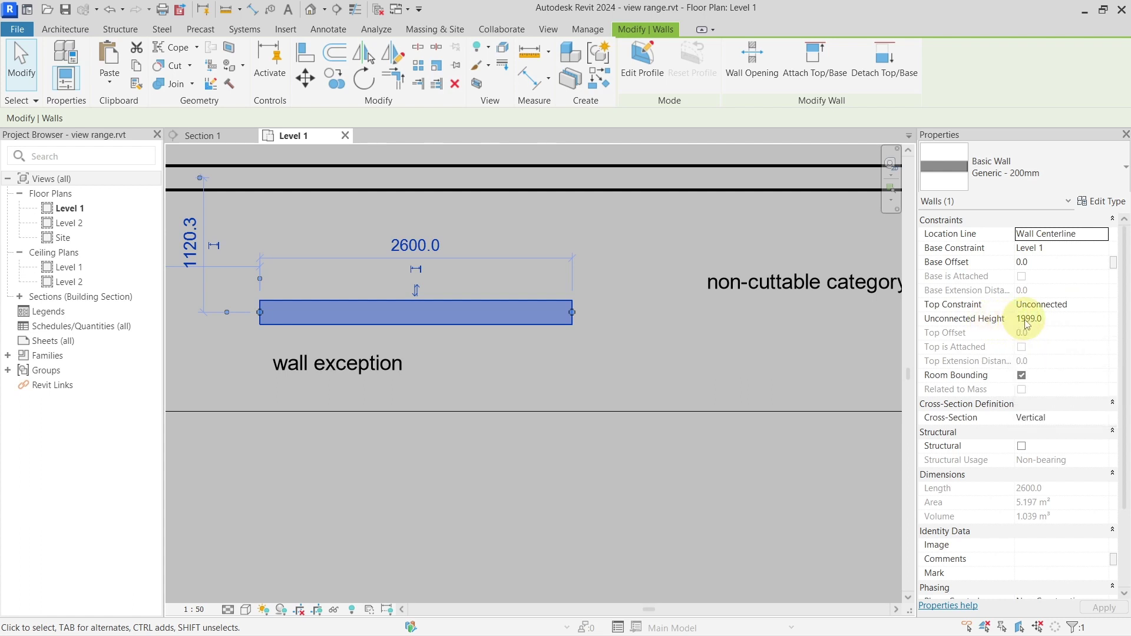
click(574, 345)
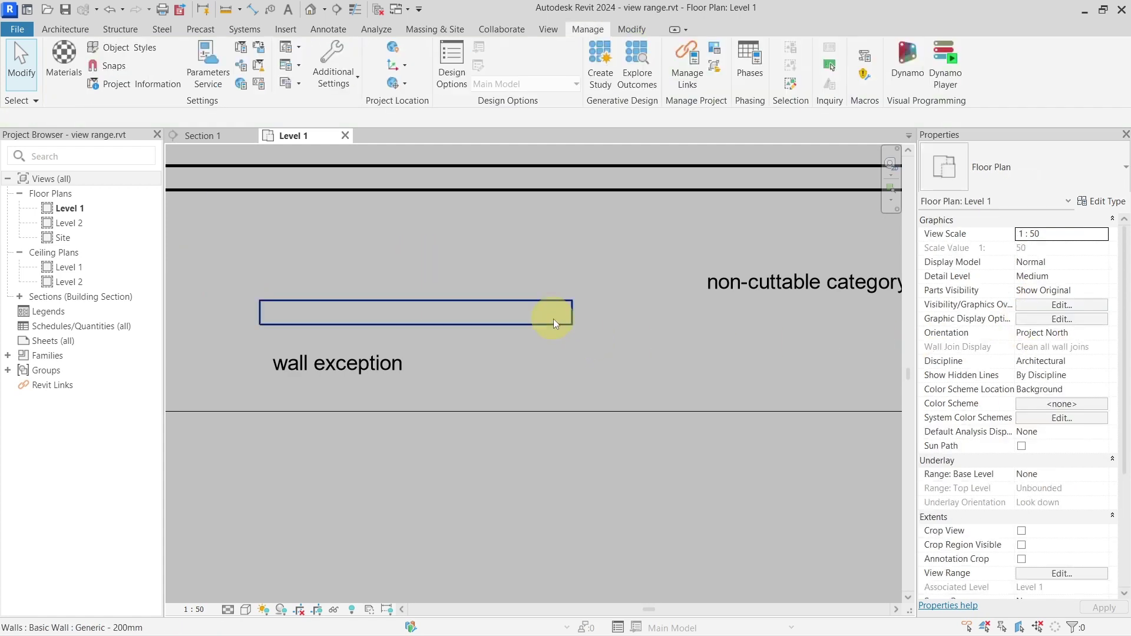
click(525, 322)
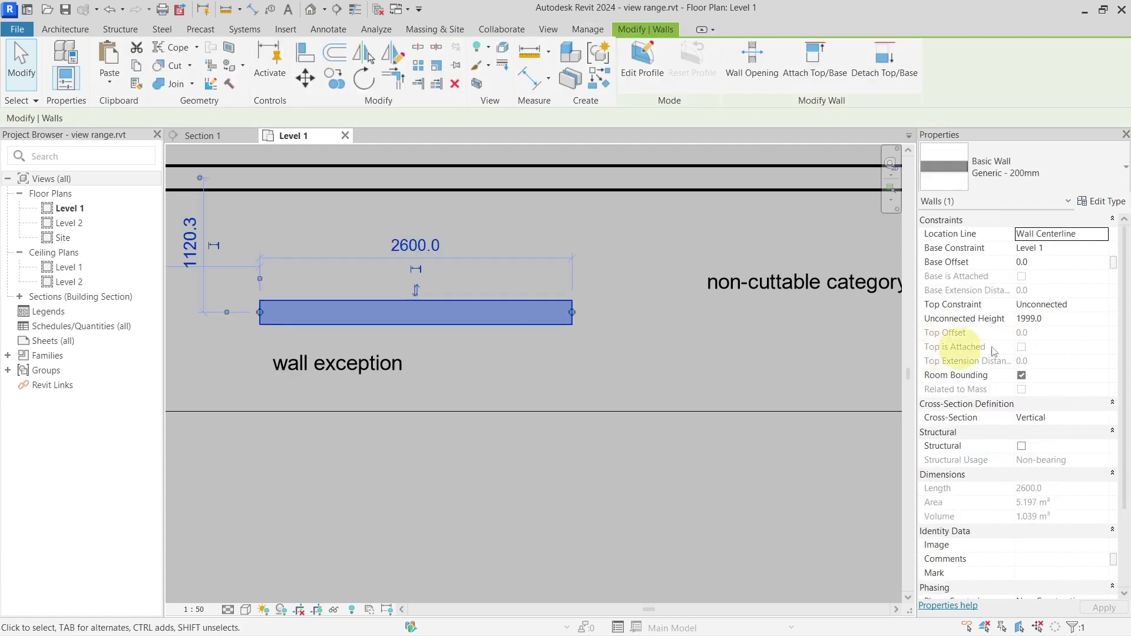
click(1070, 318)
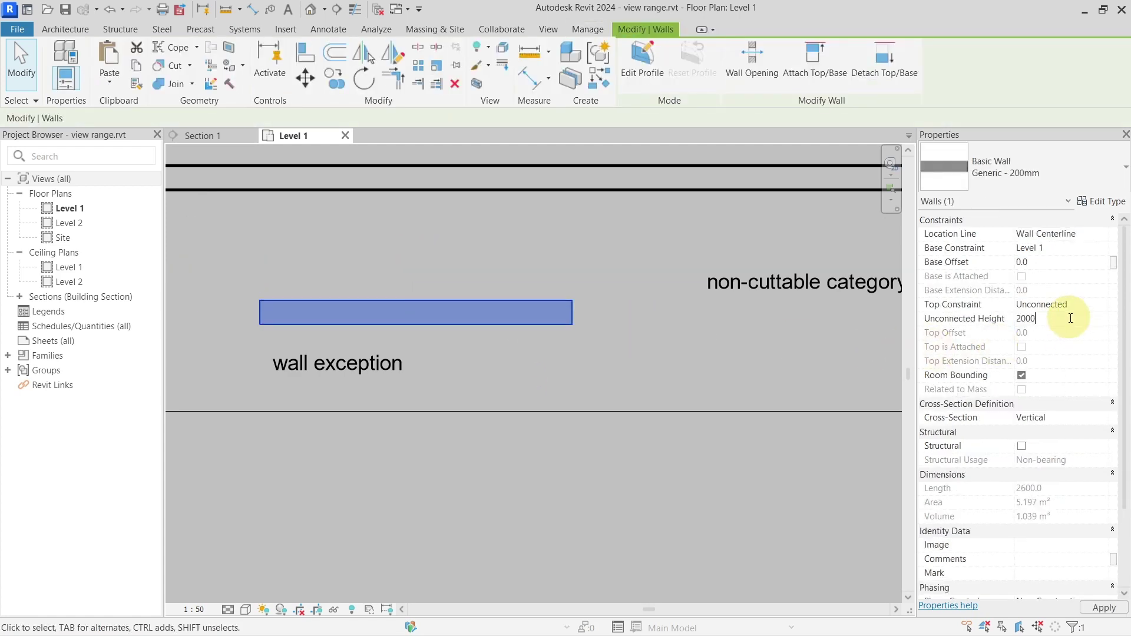
text(2000)
click(529, 285)
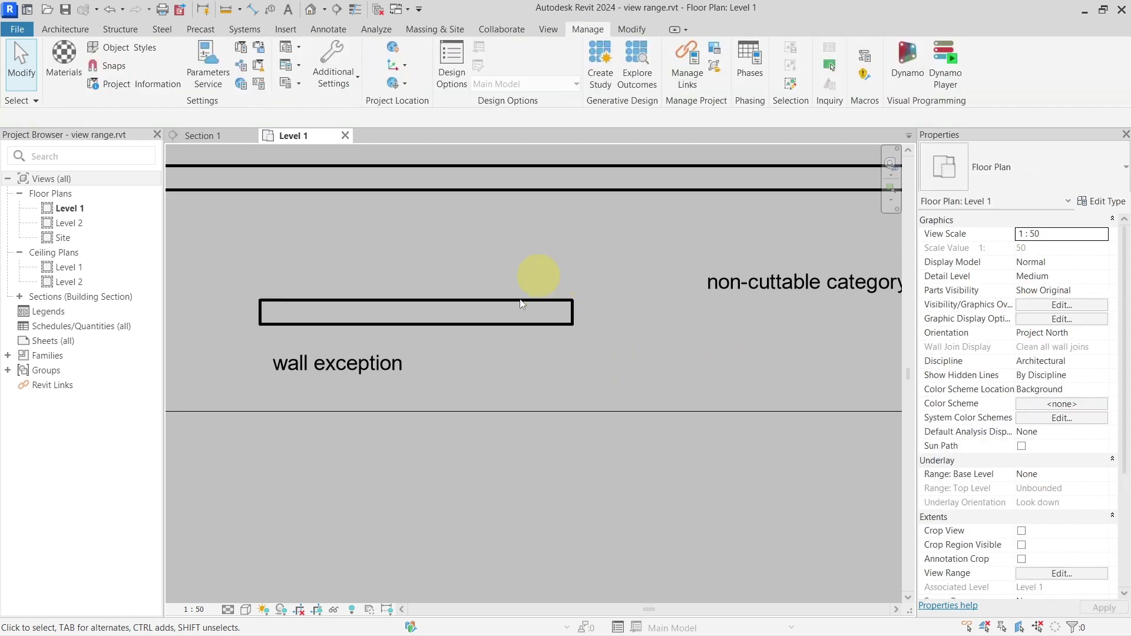
click(556, 325)
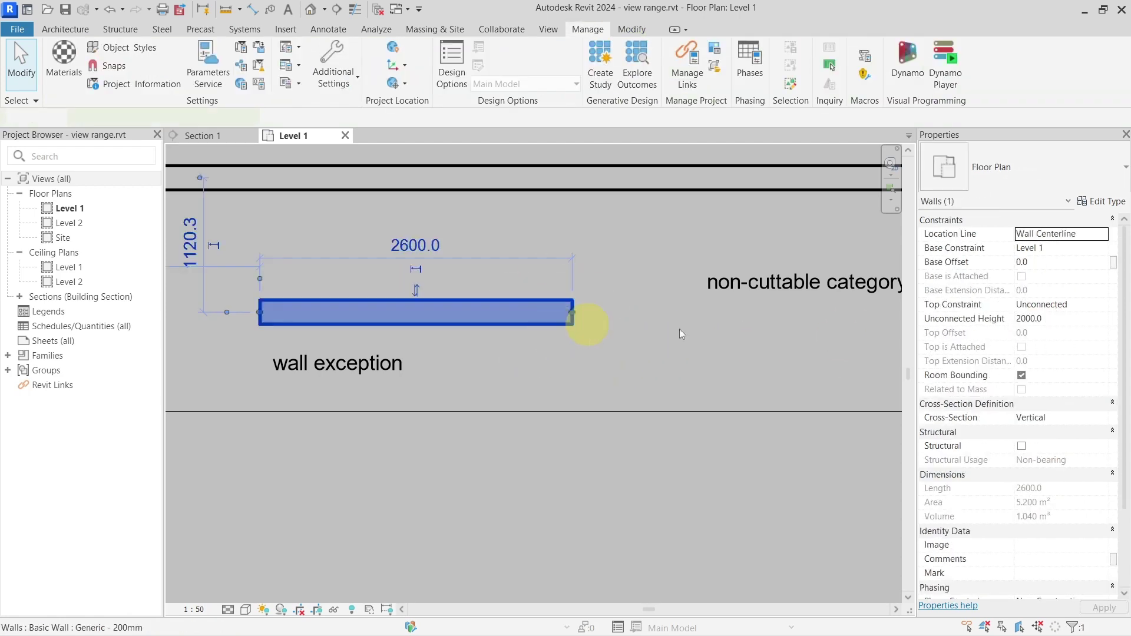
click(1054, 317)
text(1500)
click(514, 390)
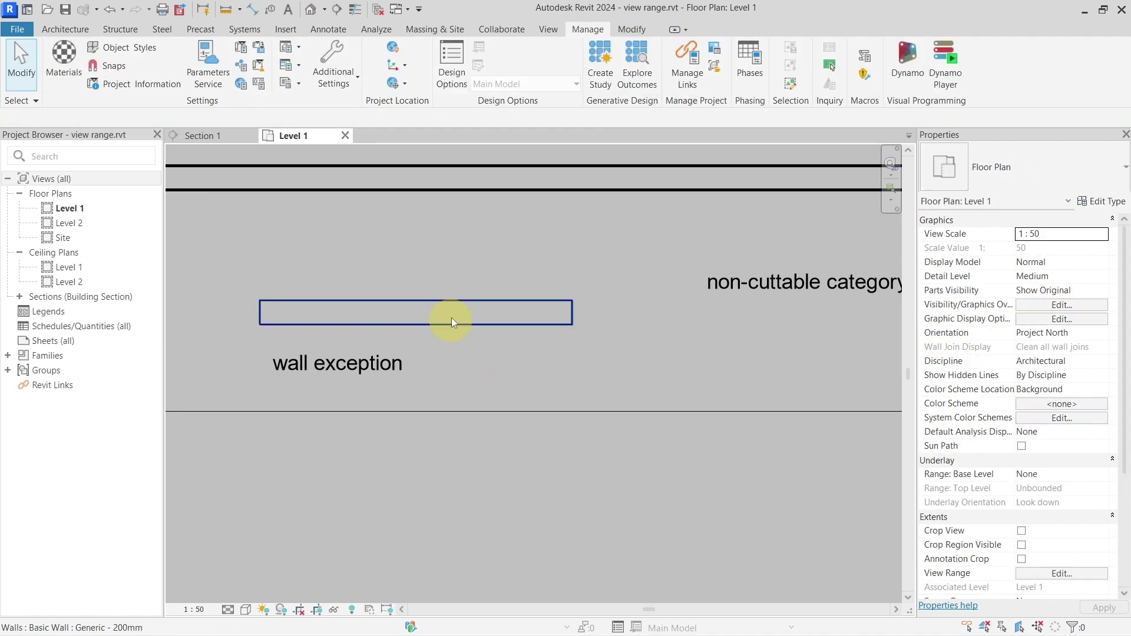
Step: Constrain the wall's top Up to level: Level 1 with a 1500 Top Offset
click(219, 140)
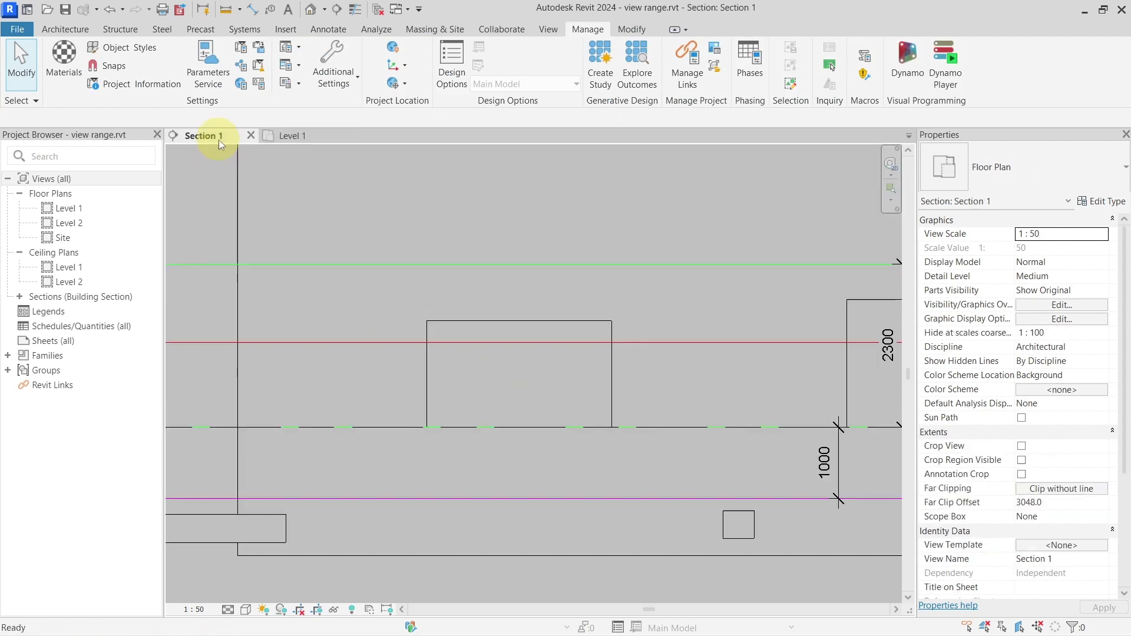
click(639, 343)
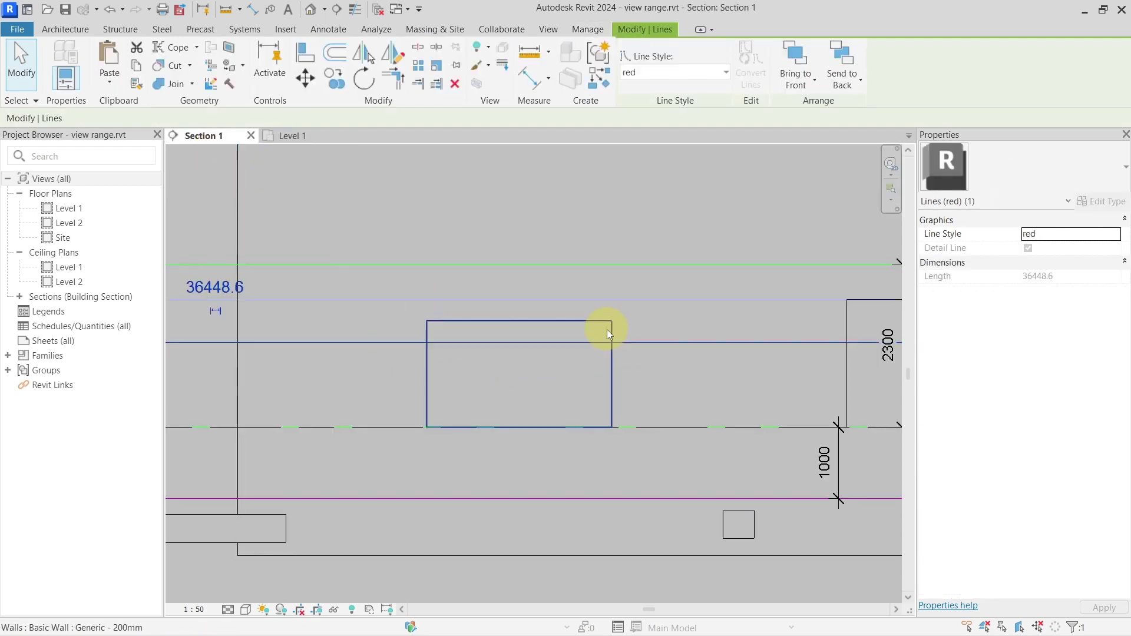
click(609, 334)
click(316, 136)
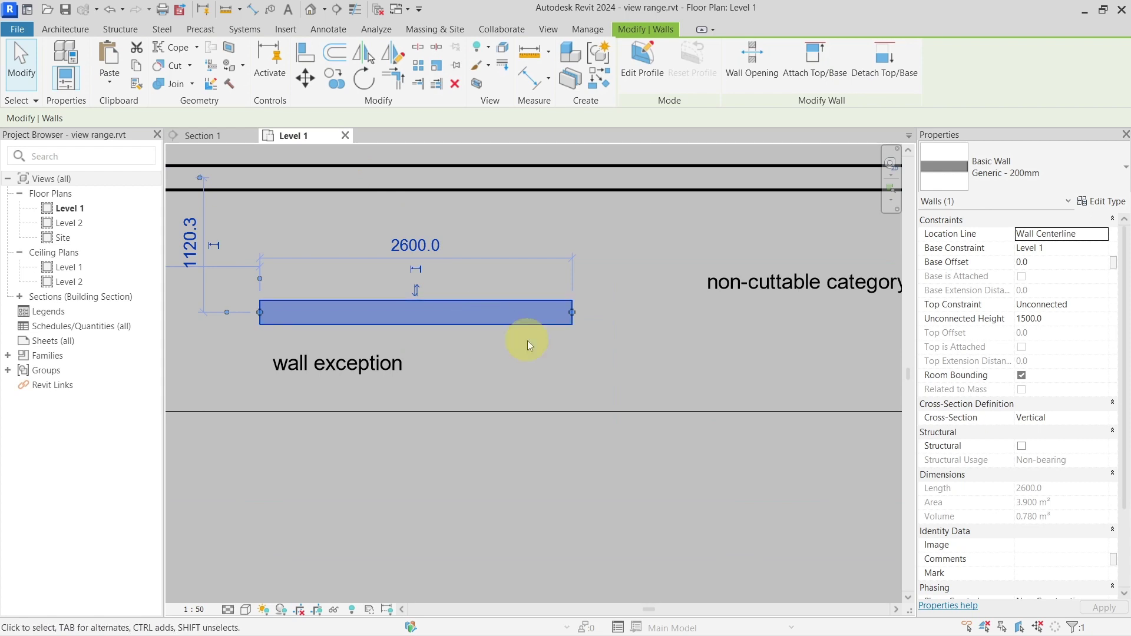
click(1101, 305)
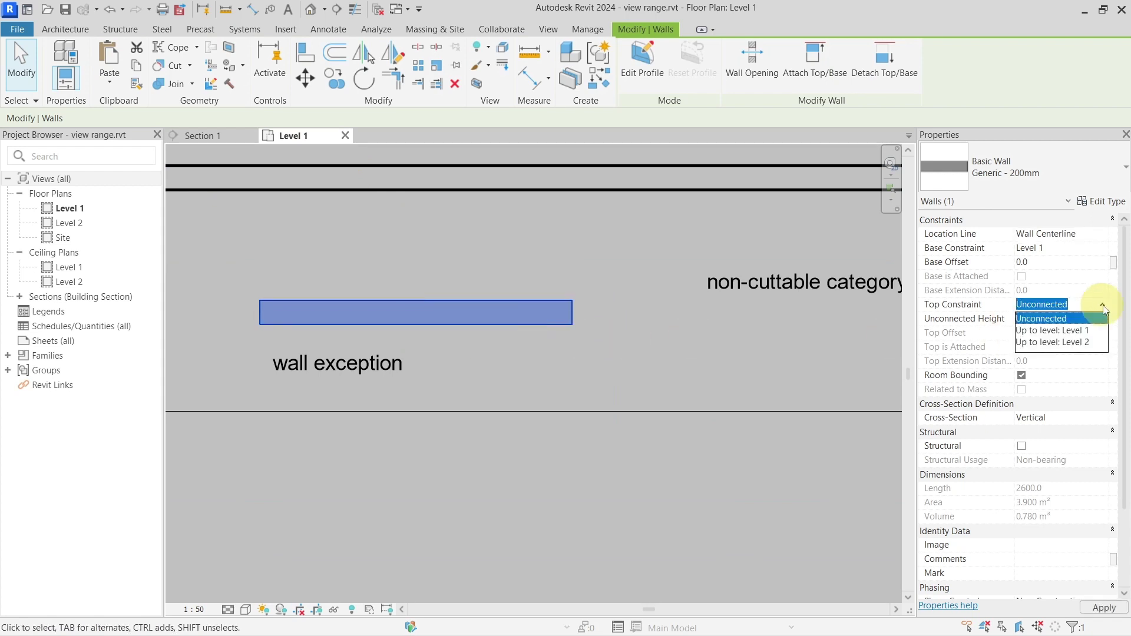
click(1070, 328)
click(1060, 333)
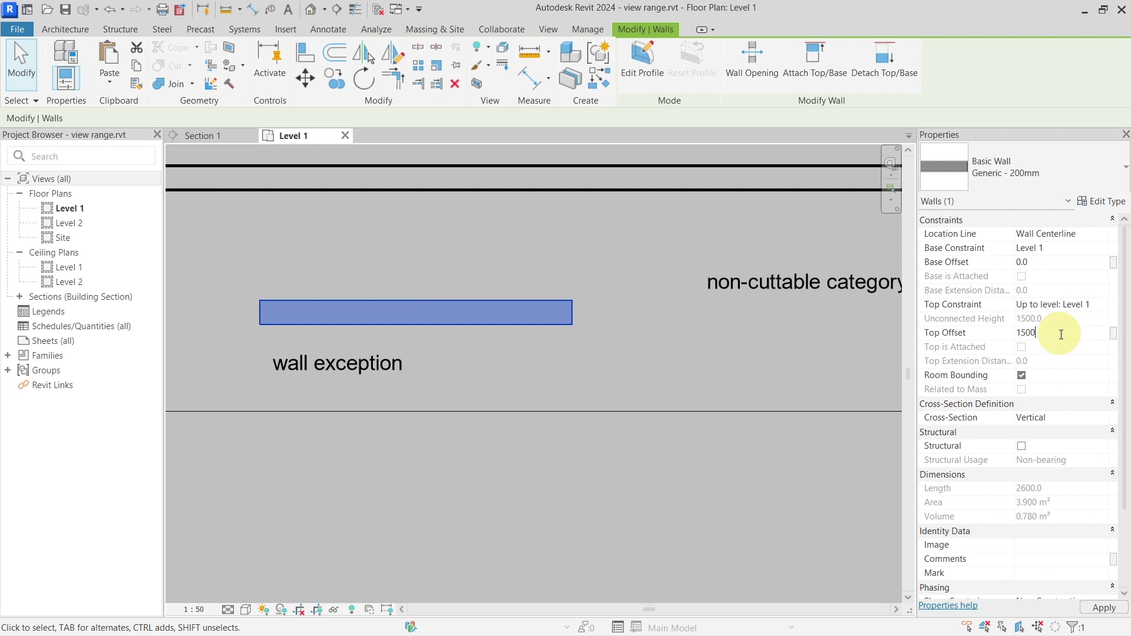
click(571, 358)
Step: Verify the 1500-high wall in the Level 1 plan and Section 1
click(510, 315)
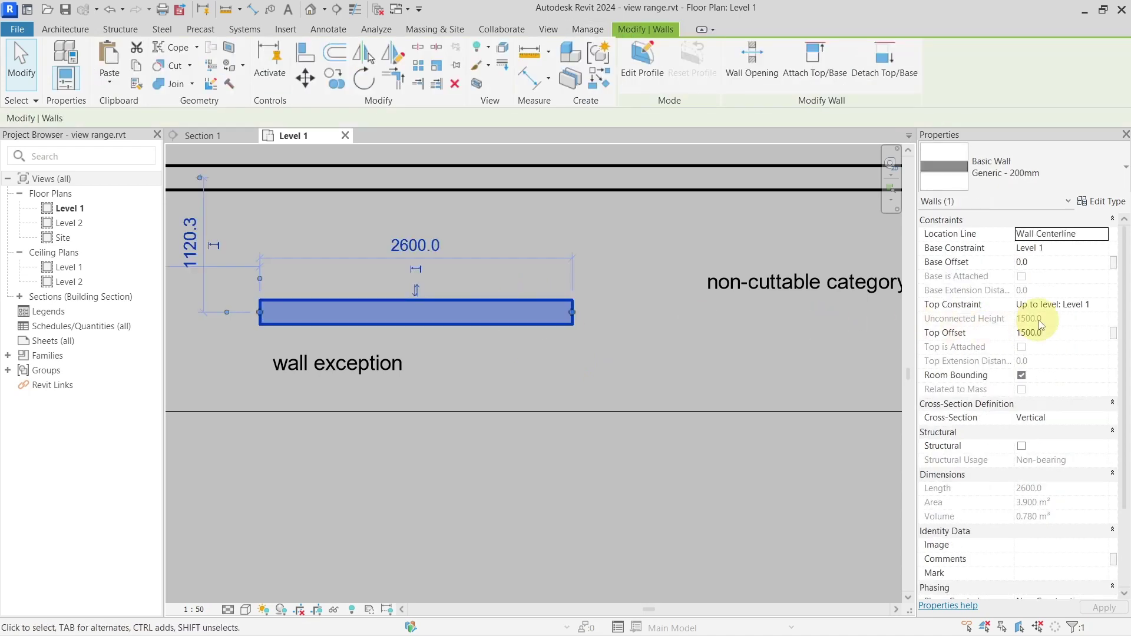
click(476, 356)
click(231, 138)
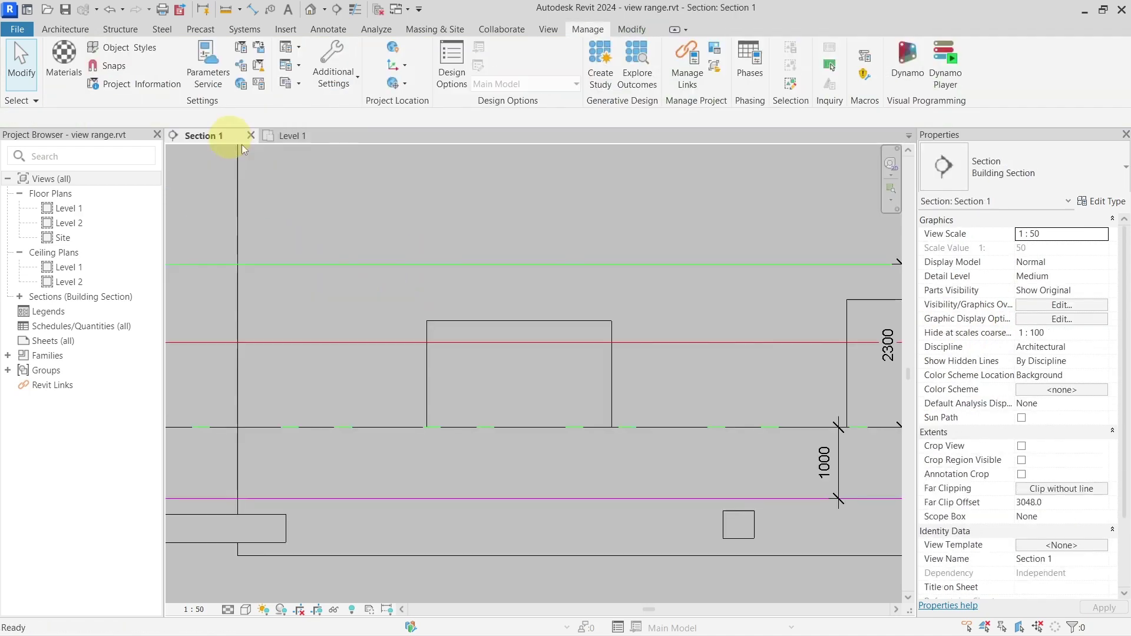
click(495, 334)
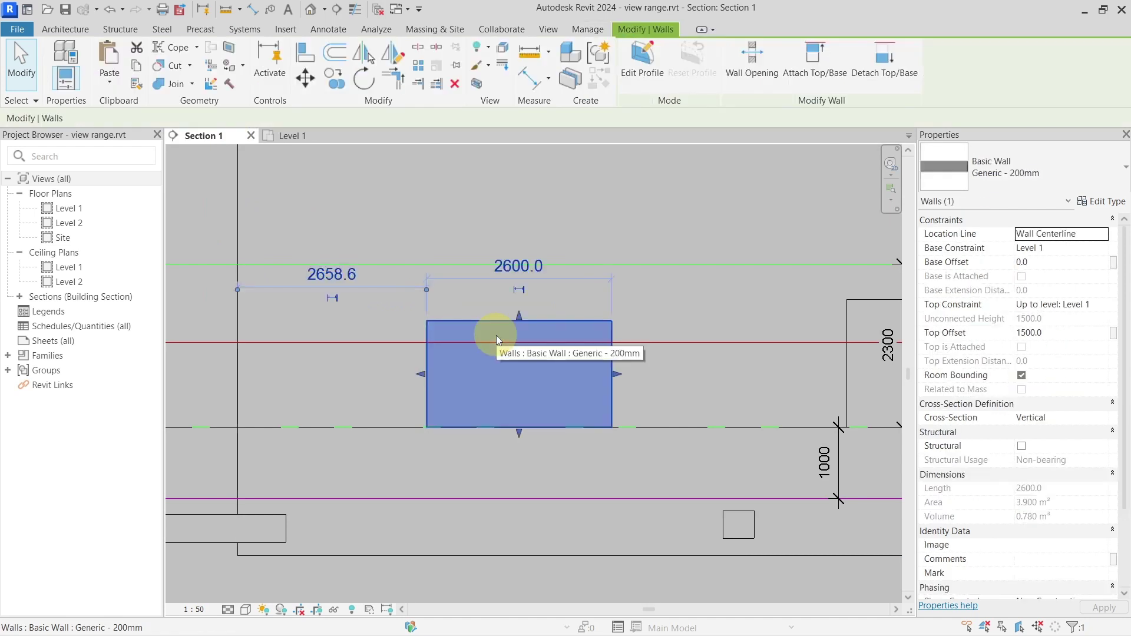
click(293, 136)
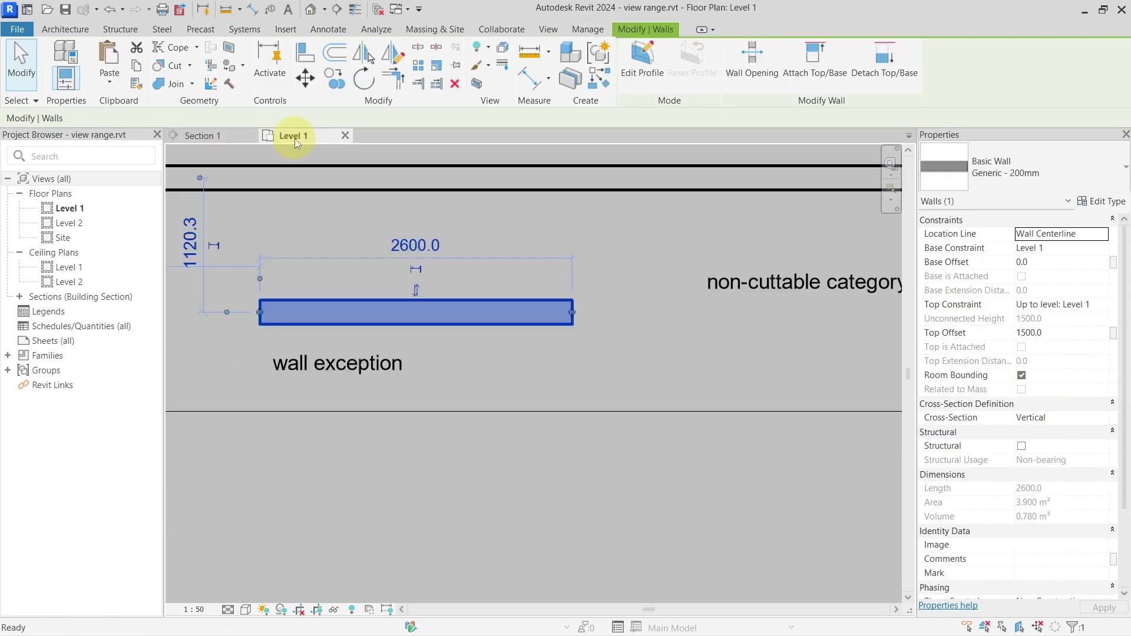
scroll(514, 320, down, 2)
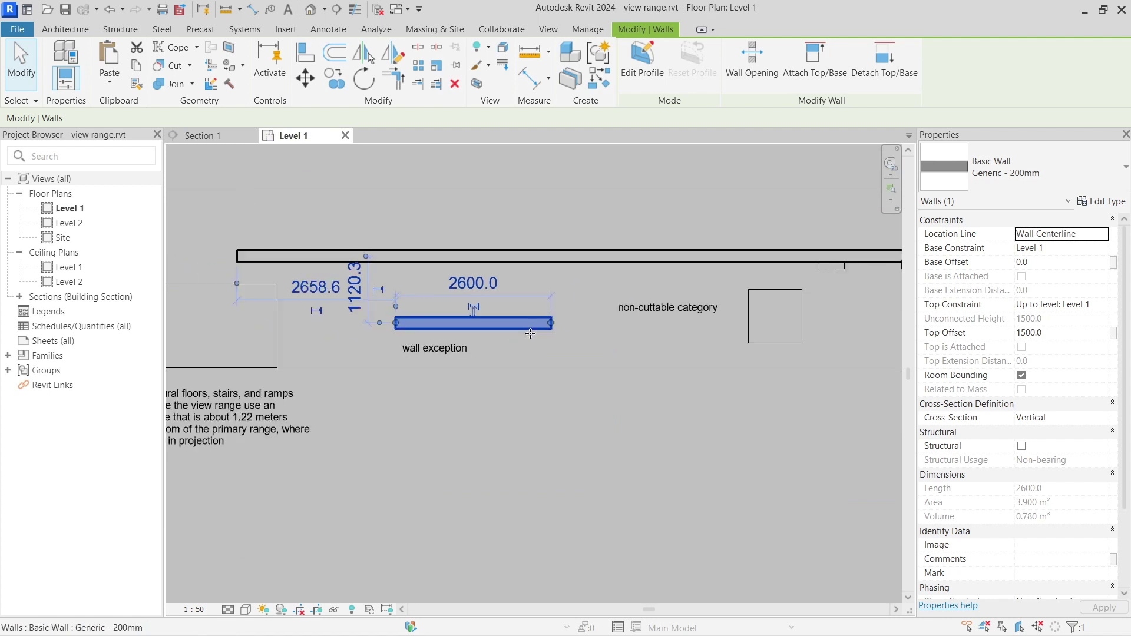
click(530, 333)
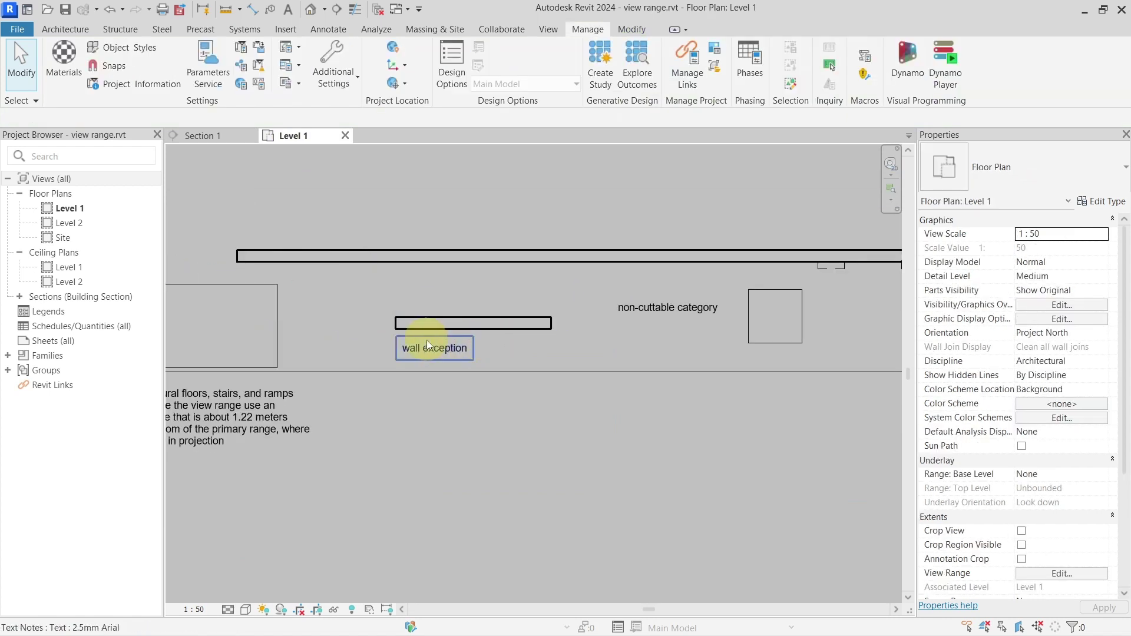
middle_drag(436, 349, 704, 327)
click(492, 377)
scroll(492, 375, up, 3)
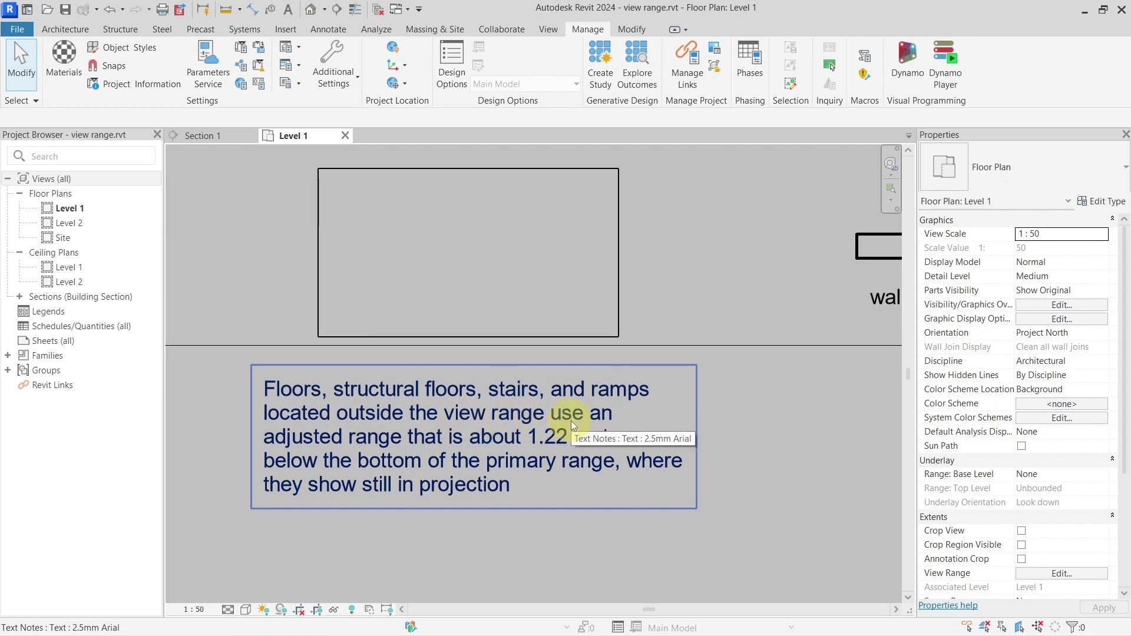
click(338, 176)
click(199, 139)
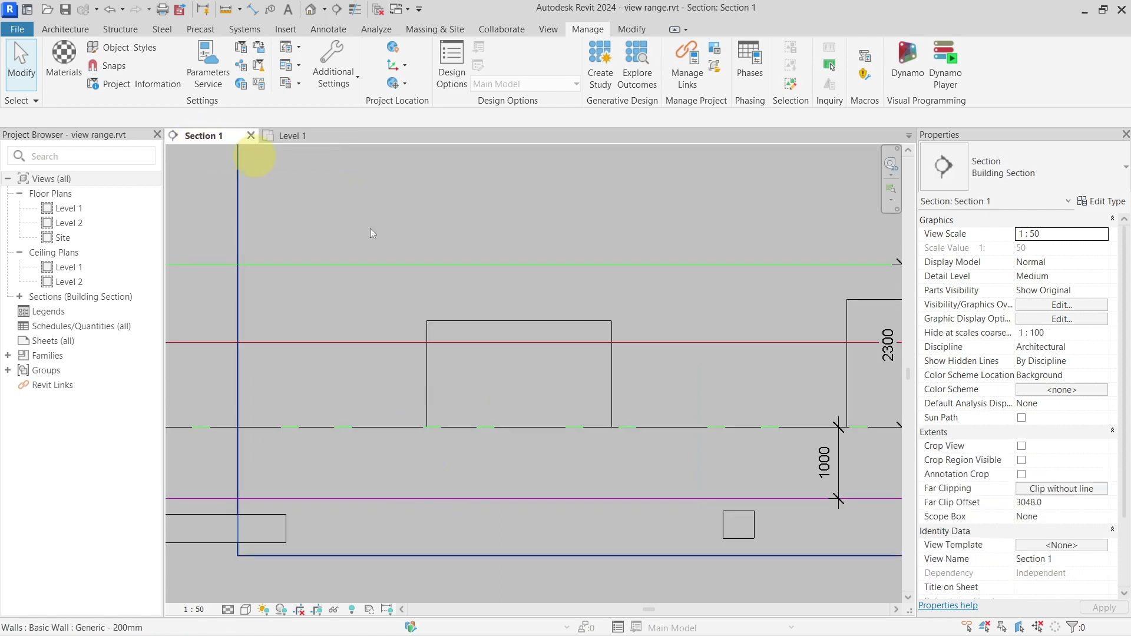
scroll(564, 427, down, 4)
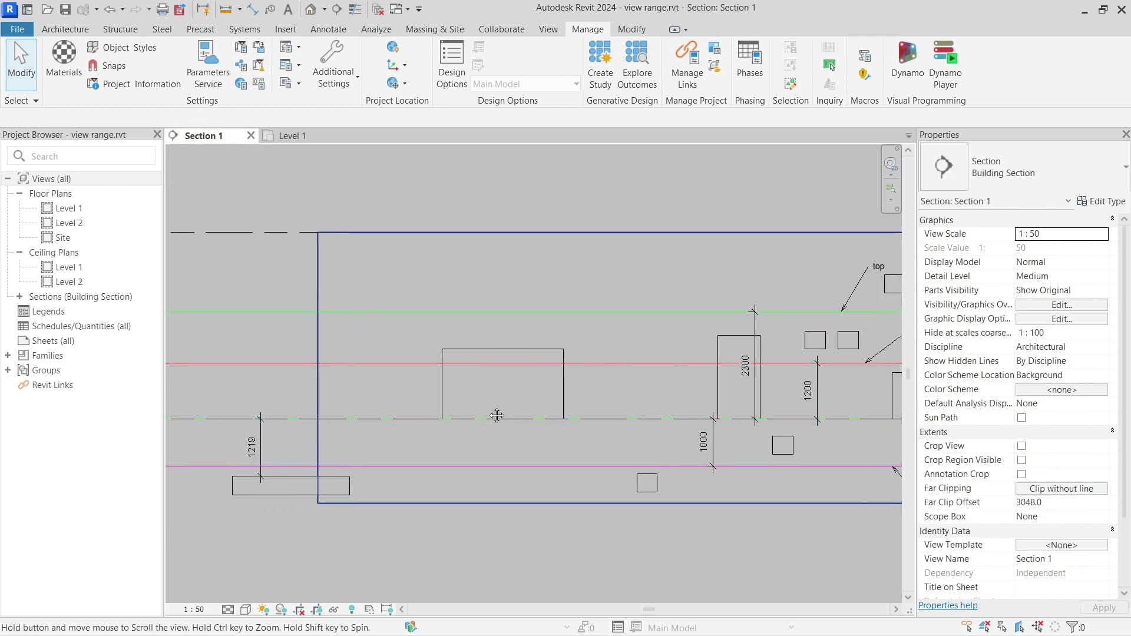
click(453, 304)
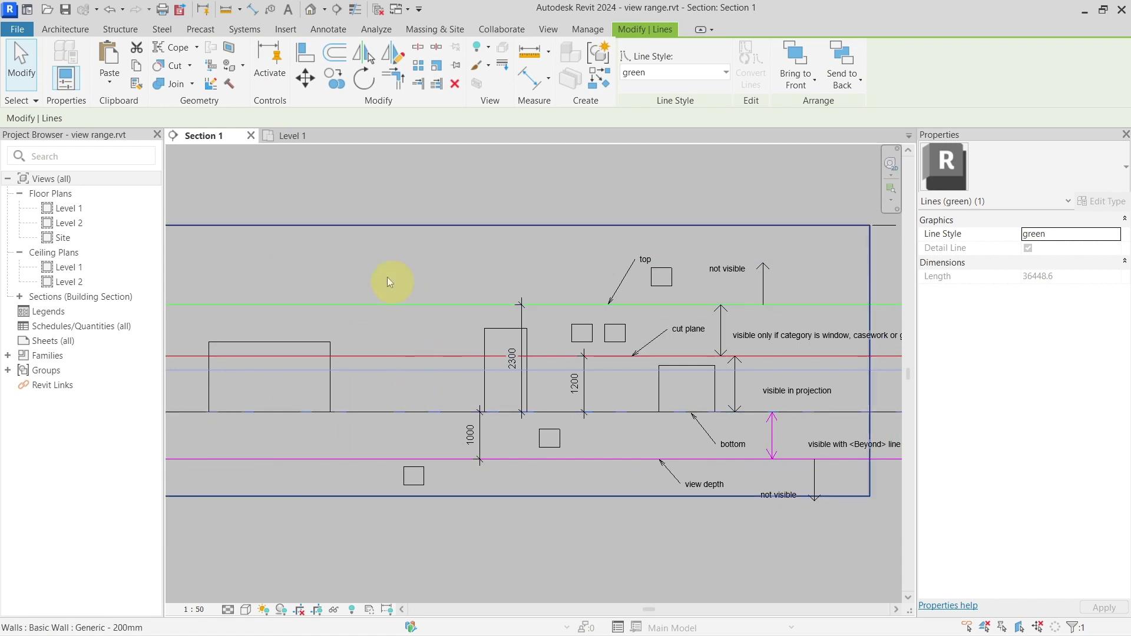
click(304, 141)
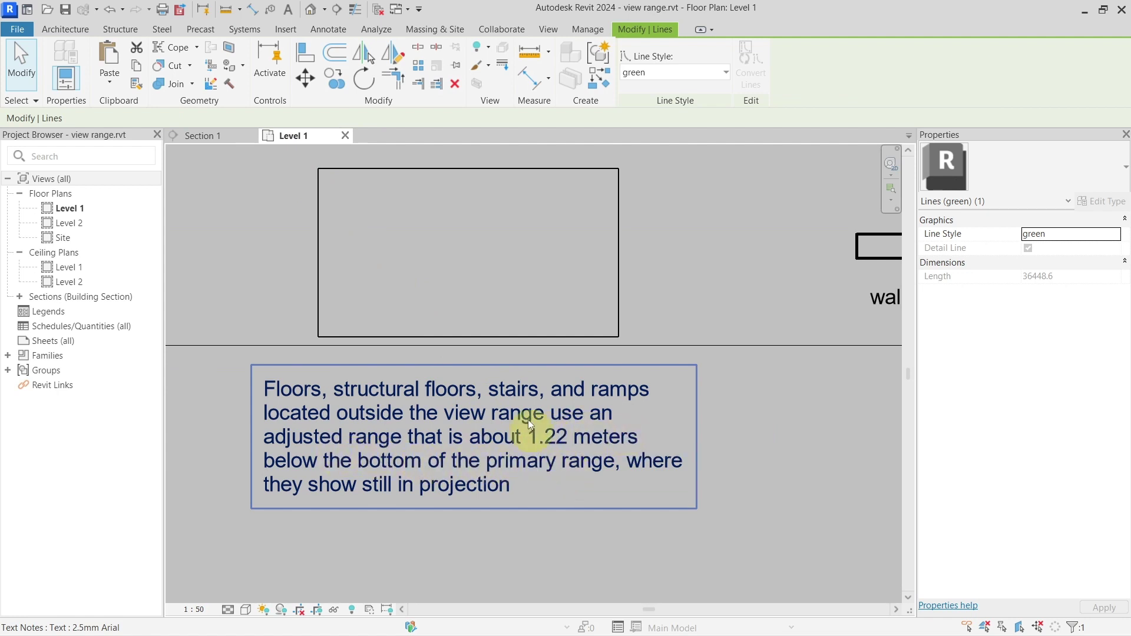
scroll(562, 403, down, 1)
scroll(564, 403, down, 2)
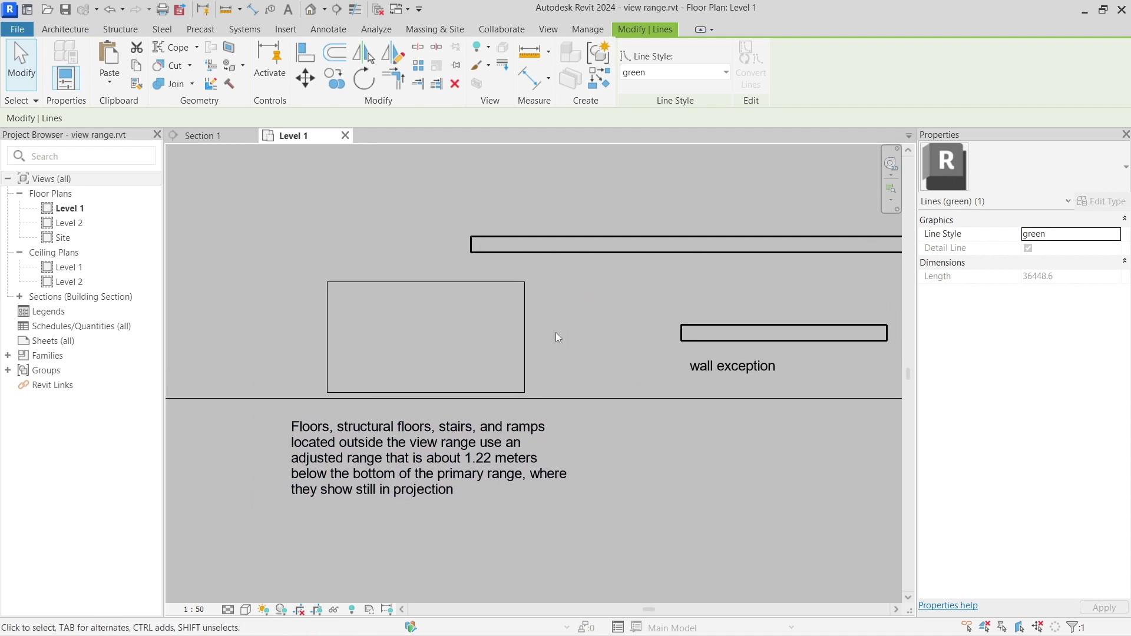
click(379, 315)
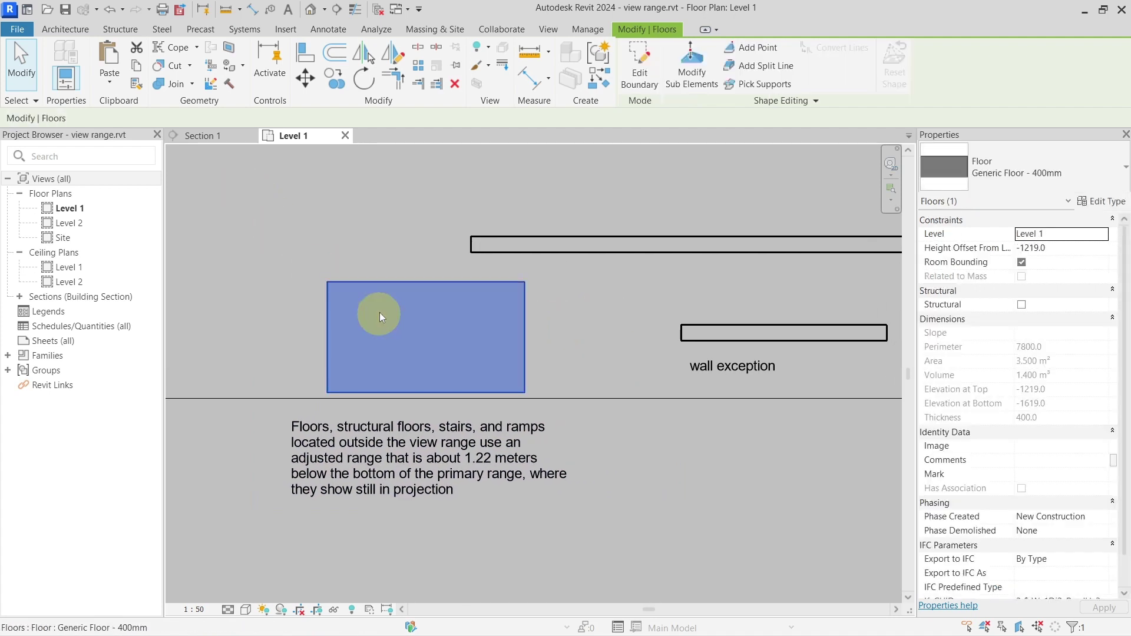
Step: Frame the Section 1 diagram and select the sunken floor, checking Level 1
click(216, 135)
scroll(429, 388, up, 5)
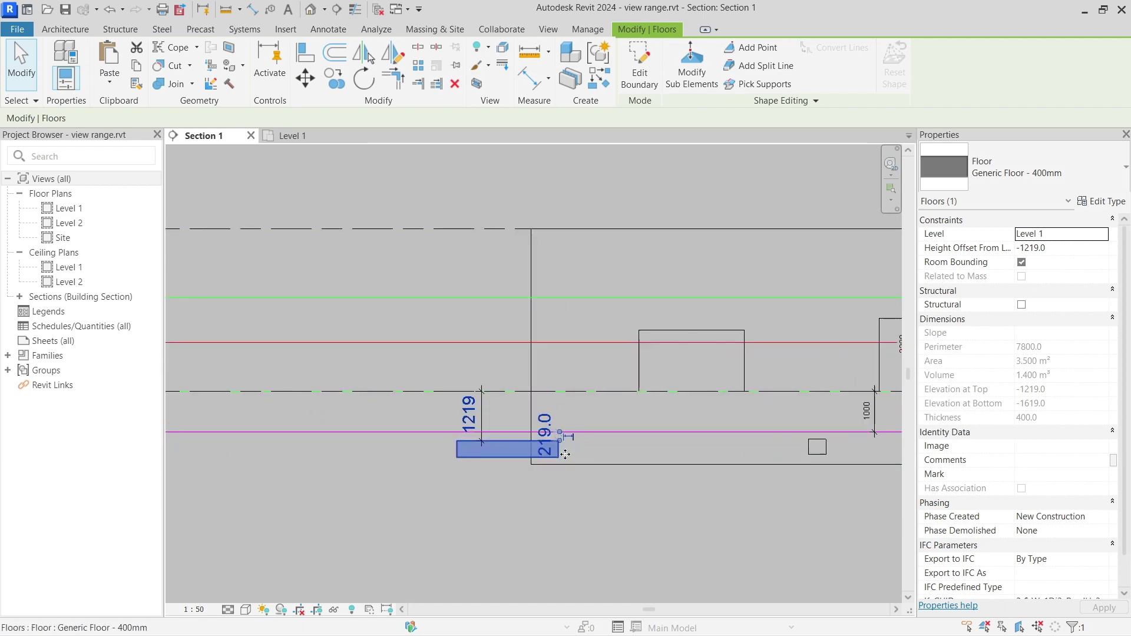
scroll(493, 394, down, 3)
click(494, 393)
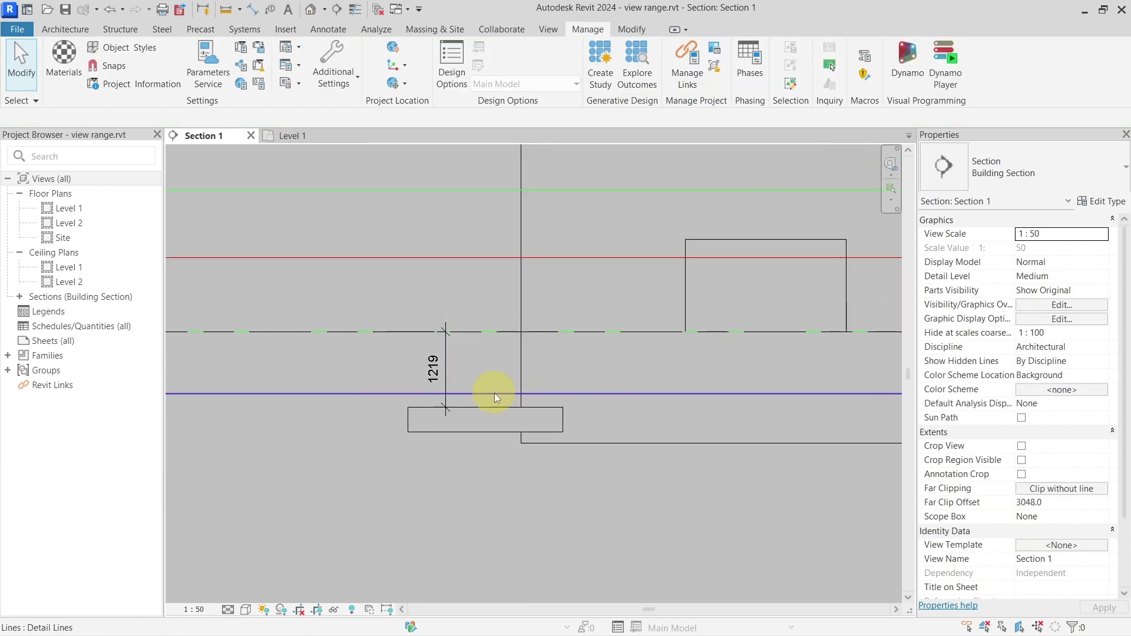
scroll(494, 393, down, 1)
middle_drag(800, 407, 626, 396)
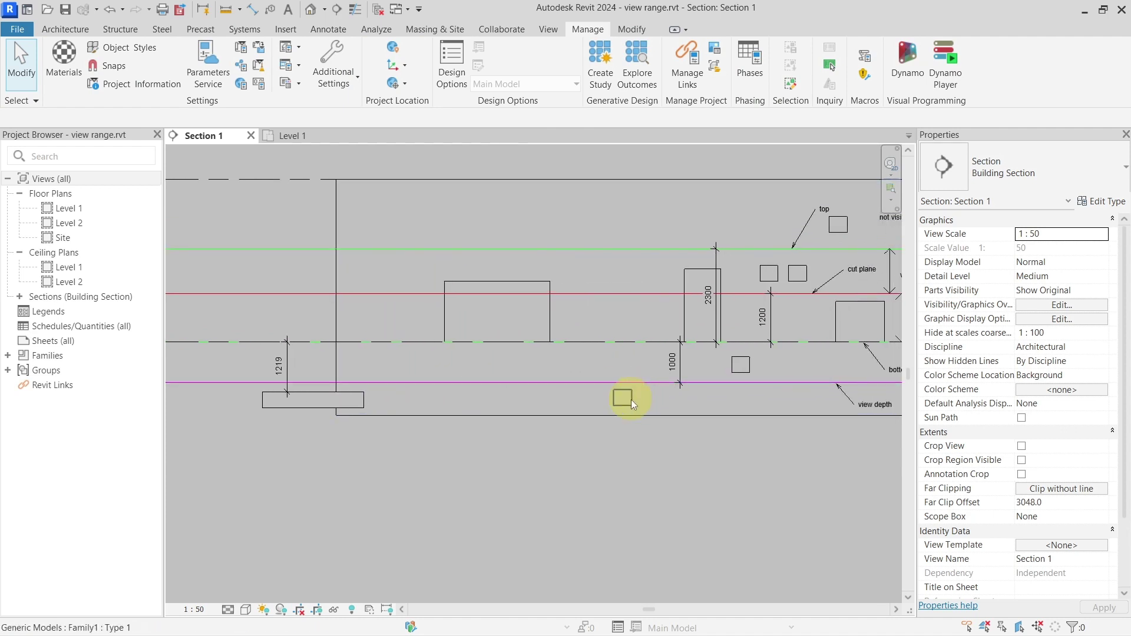
click(626, 397)
scroll(459, 374, up, 3)
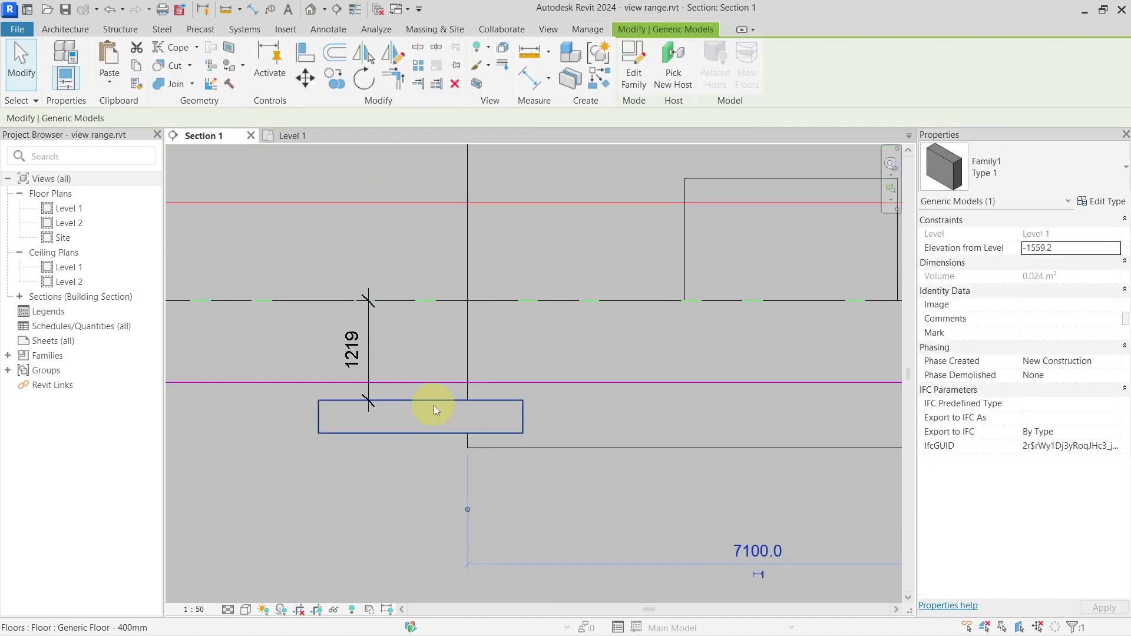
click(434, 411)
click(319, 141)
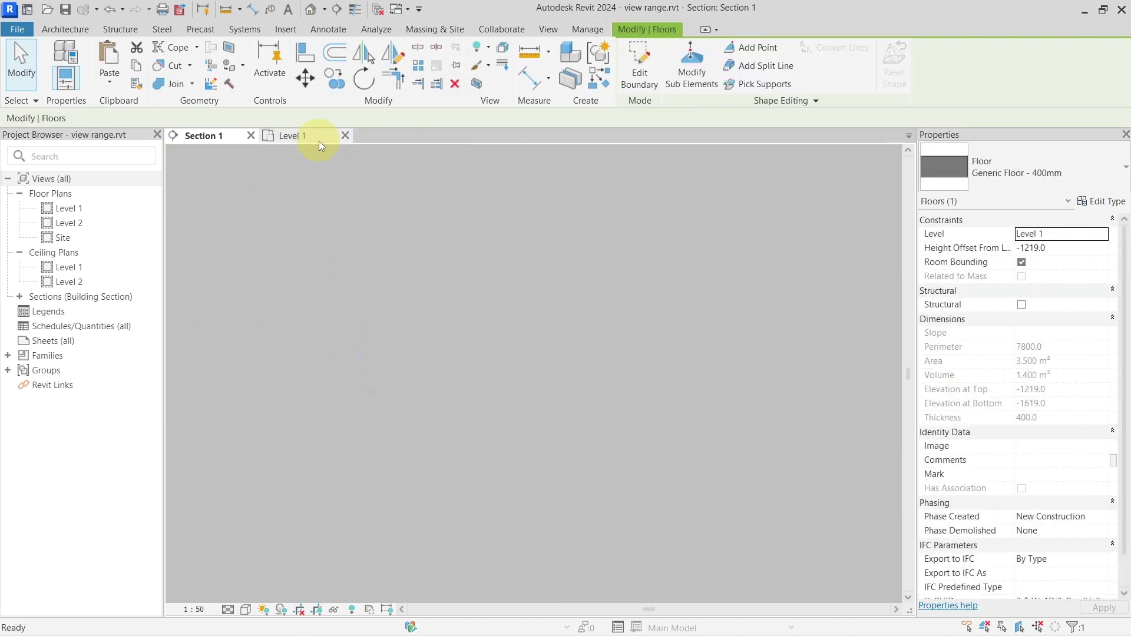
click(214, 136)
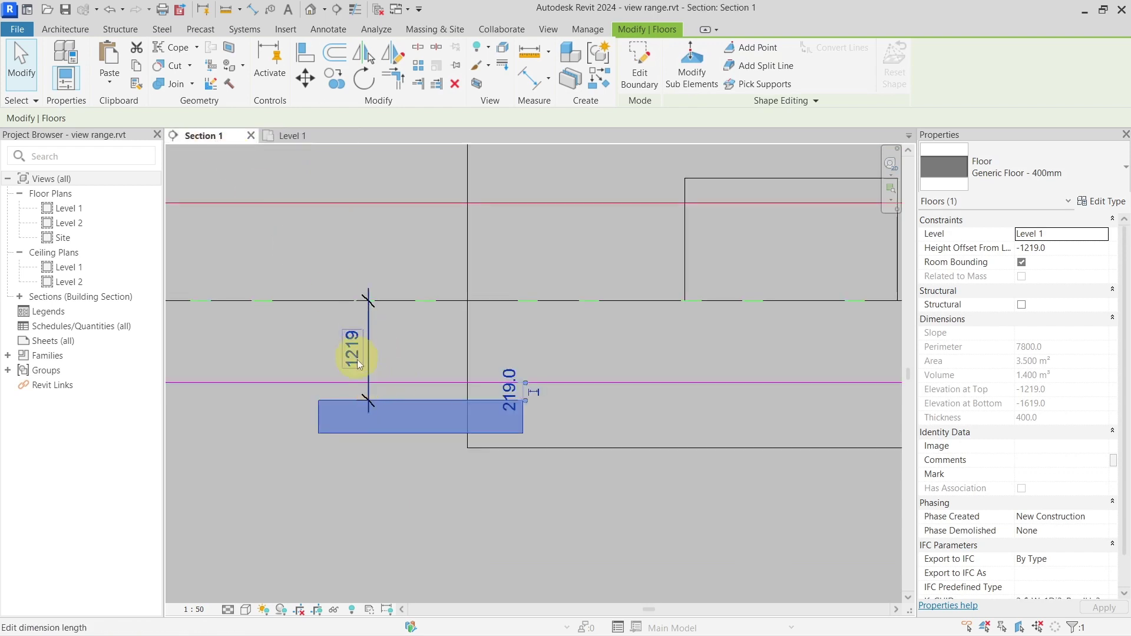
scroll(357, 359, up, 2)
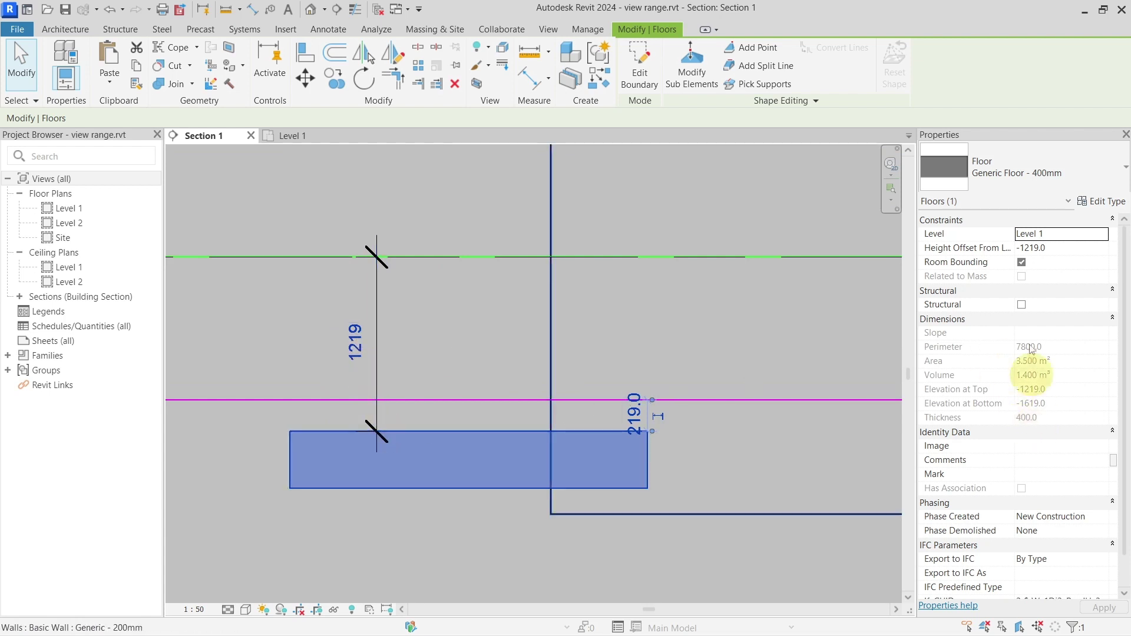
Step: Change the floor's Height Offset From Level to -1220.0
click(1065, 250)
drag(1029, 248, 1075, 245)
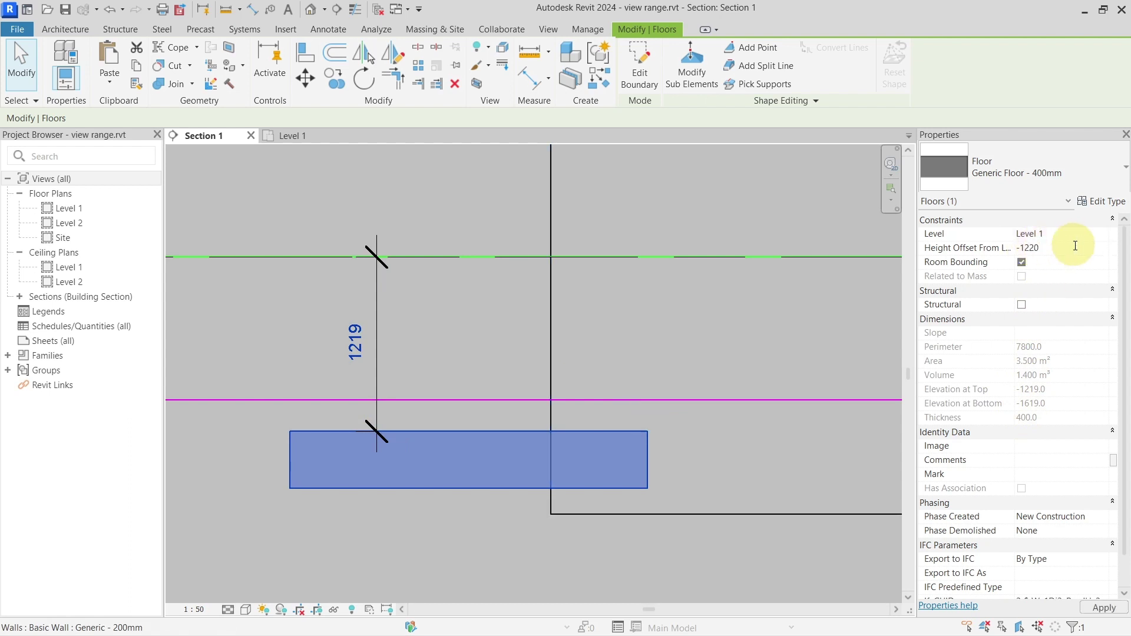
text(20.0)
key(Return)
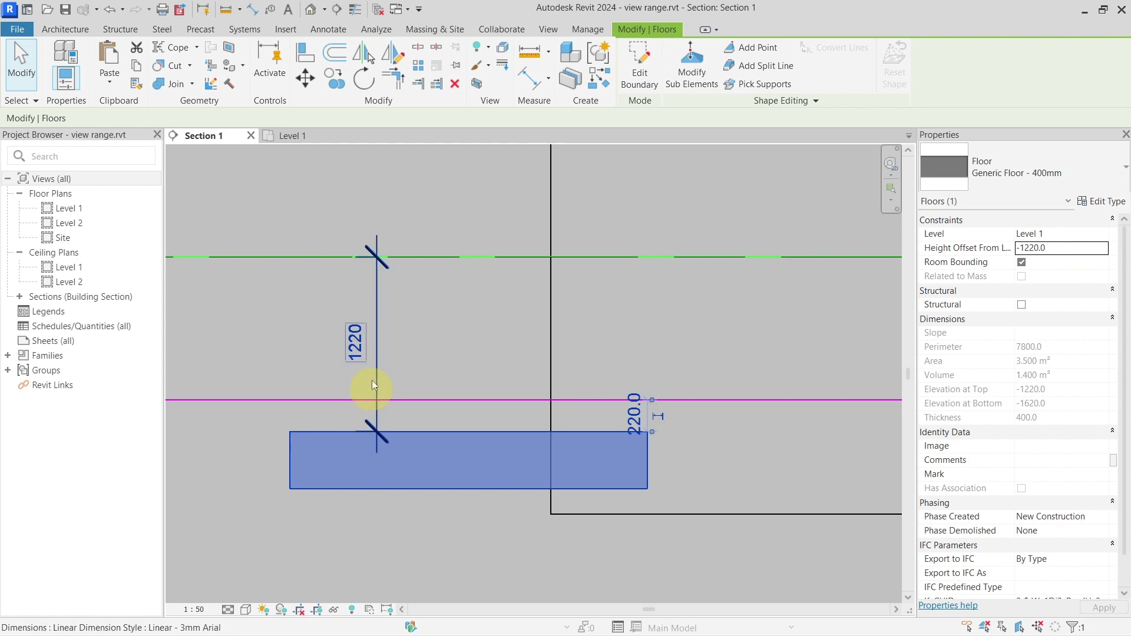
Step: After checking Level 1, set the floor's Height Offset From Level to -500.0
click(331, 142)
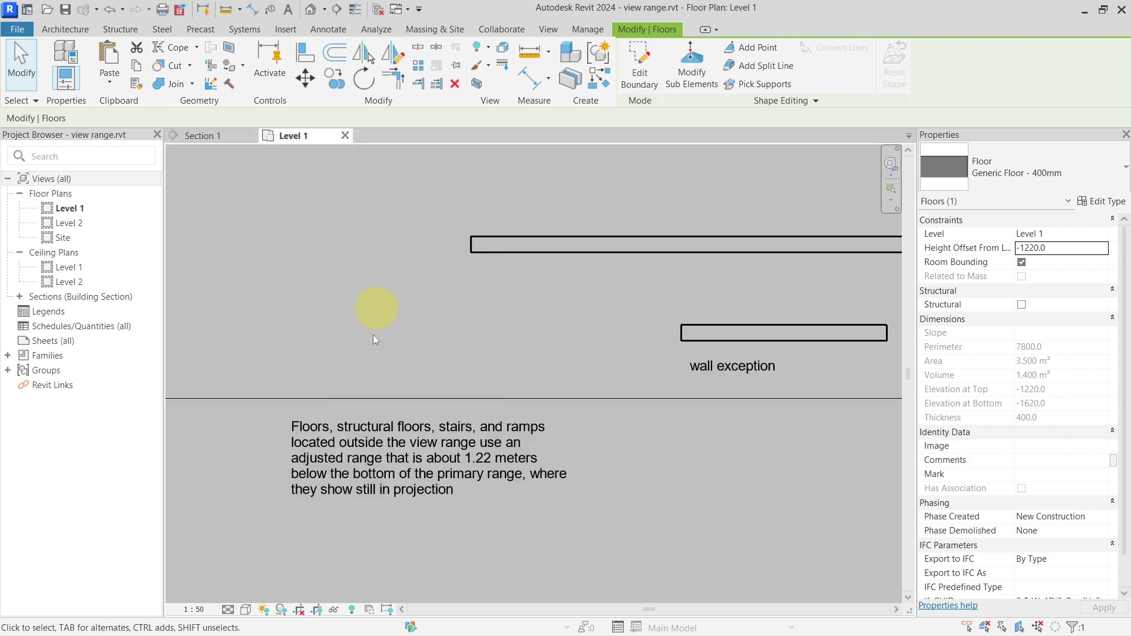
click(207, 137)
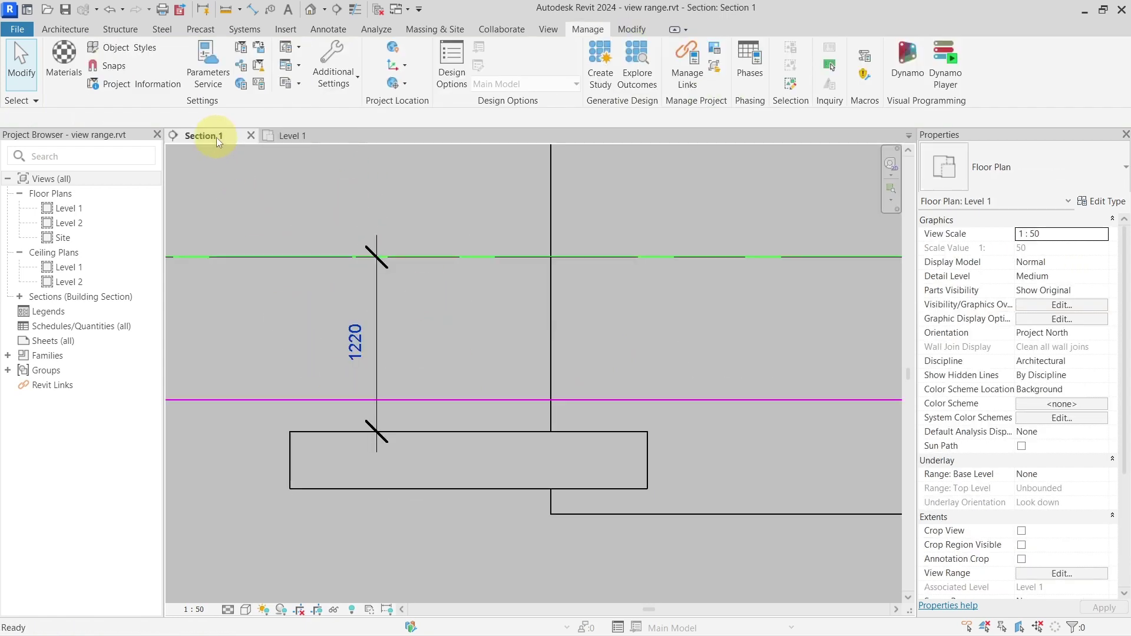
click(479, 434)
click(1075, 248)
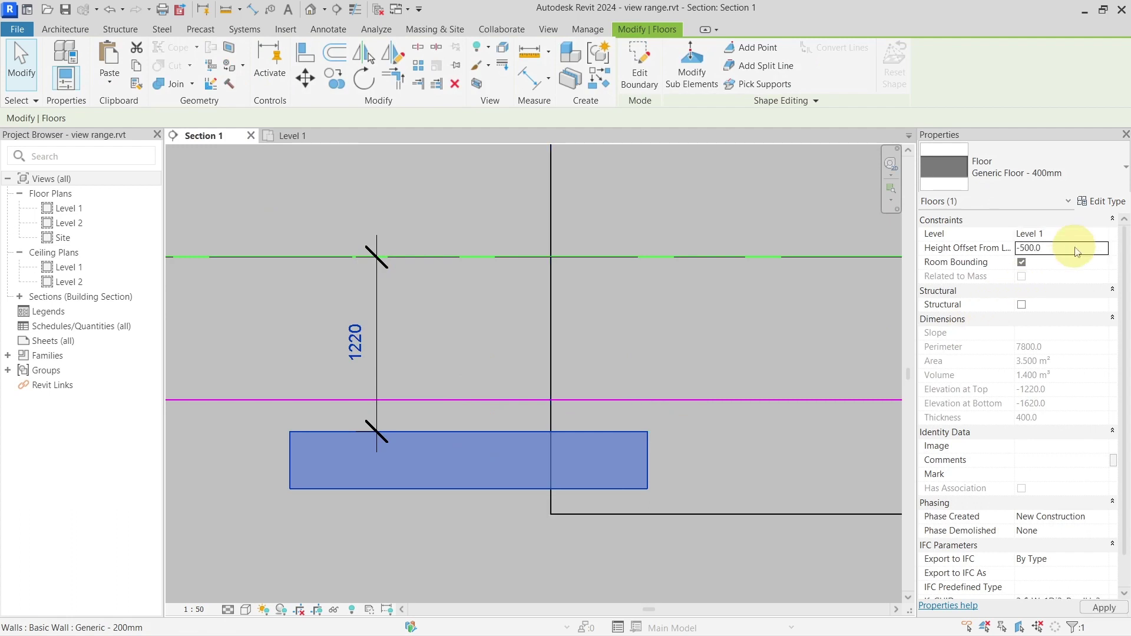
key(Return)
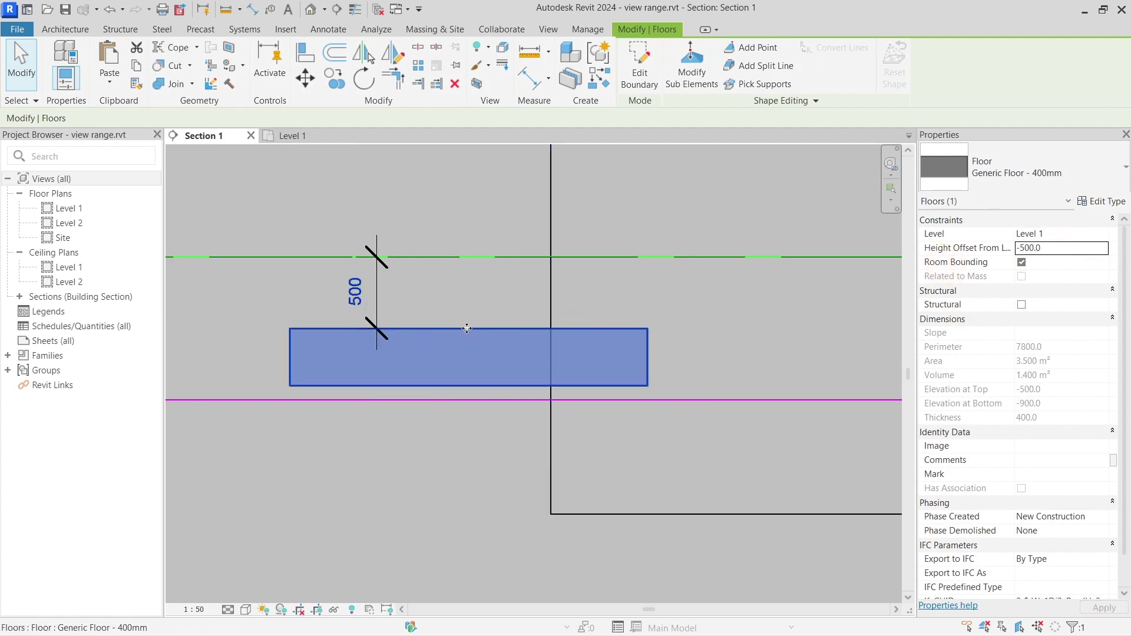
key(Escape)
Step: Check the generic model box in Section 1, then the two non-cuttable boxes in Level 1
scroll(498, 359, down, 3)
mouse_move(571, 355)
middle_down()
mouse_move(689, 334)
mouse_move(602, 348)
middle_up()
click(707, 352)
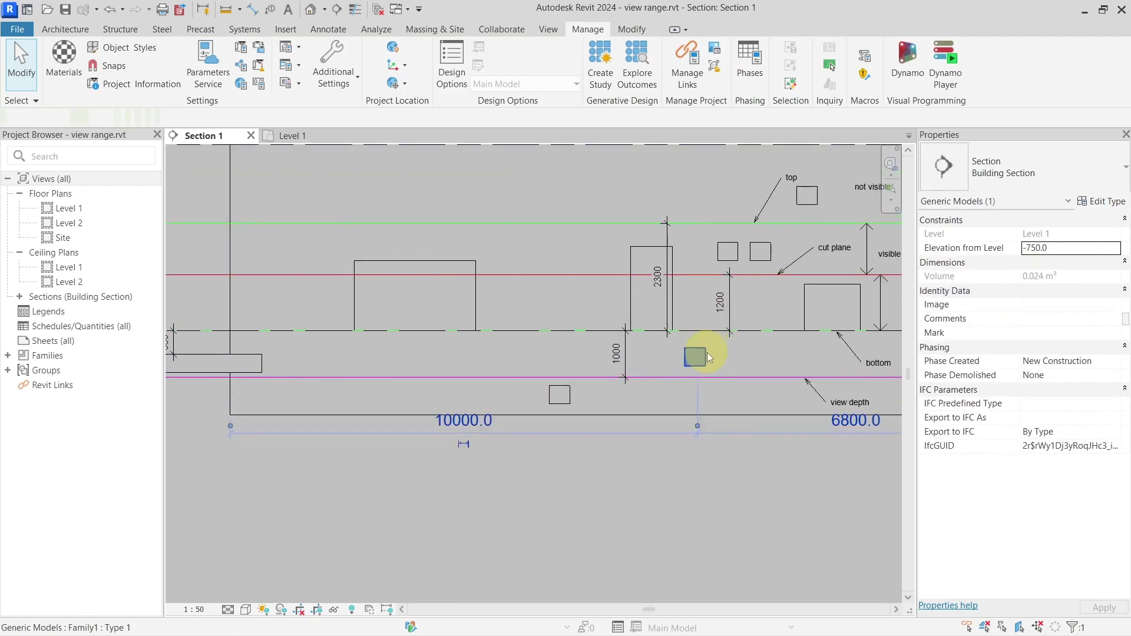
scroll(710, 353, up, 5)
key(Escape)
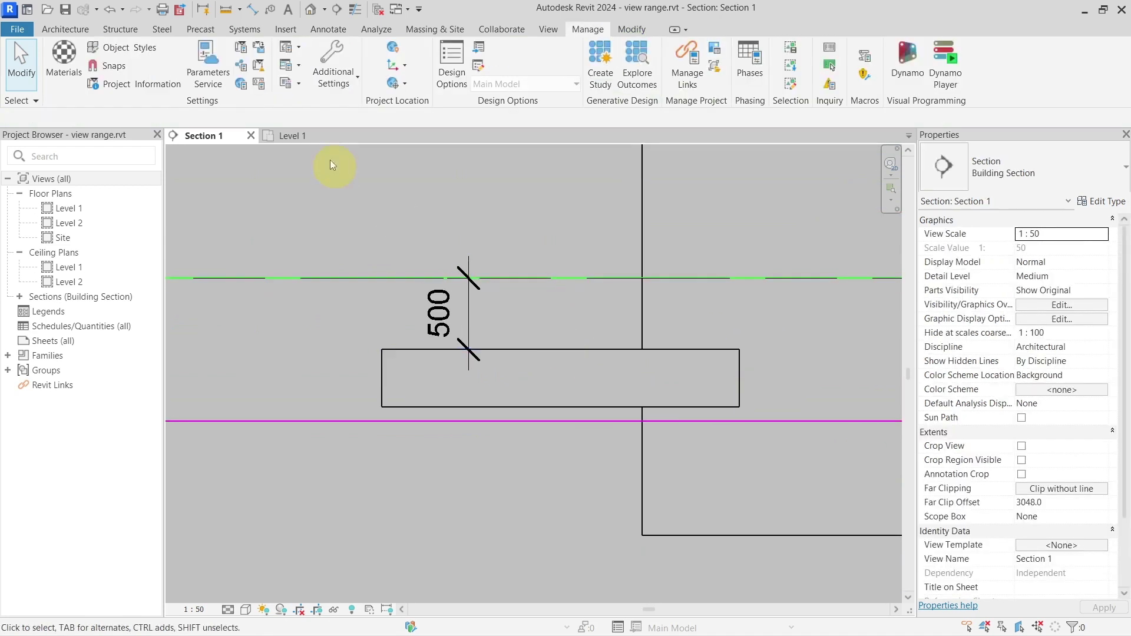
click(313, 136)
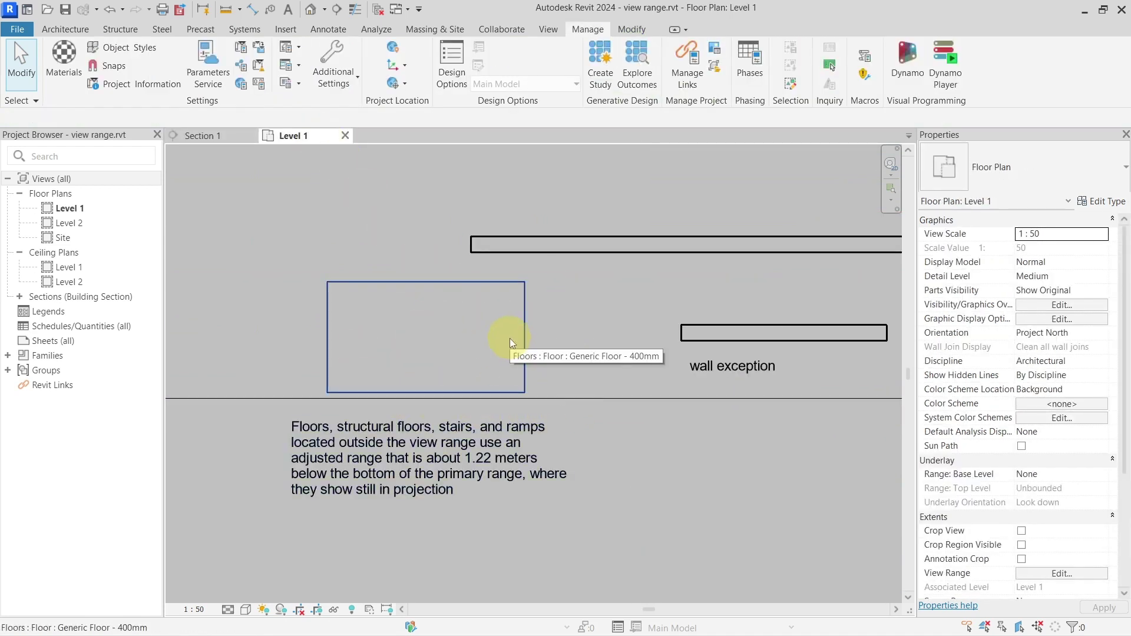
scroll(512, 342, up, 1)
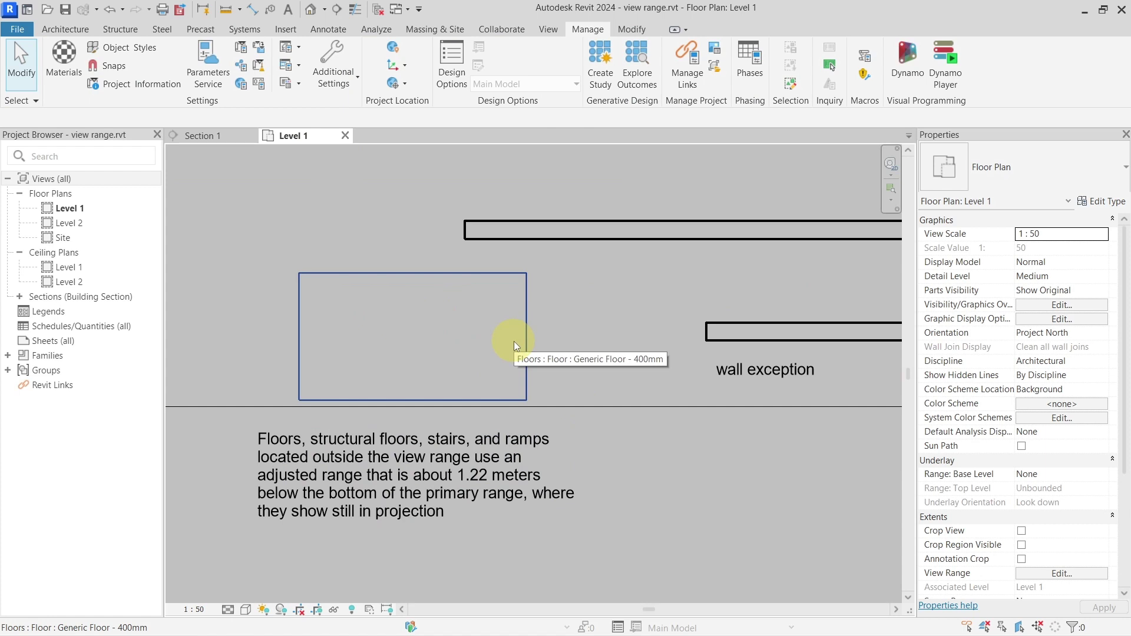
scroll(514, 341, down, 3)
middle_drag(720, 323, 443, 330)
scroll(443, 331, up, 2)
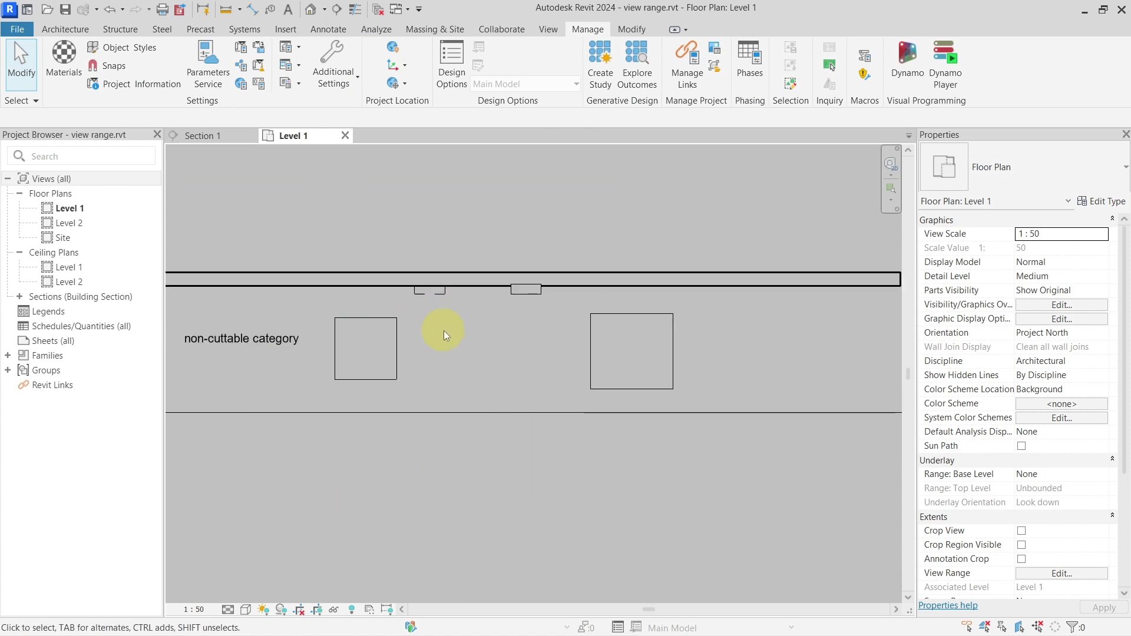
scroll(443, 330, up, 1)
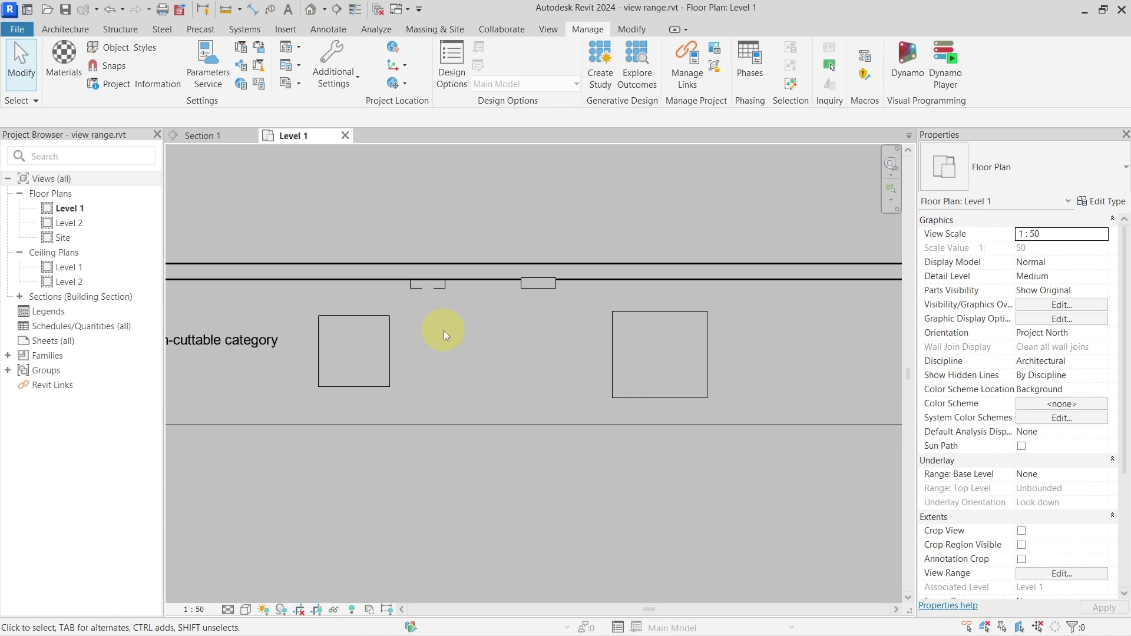